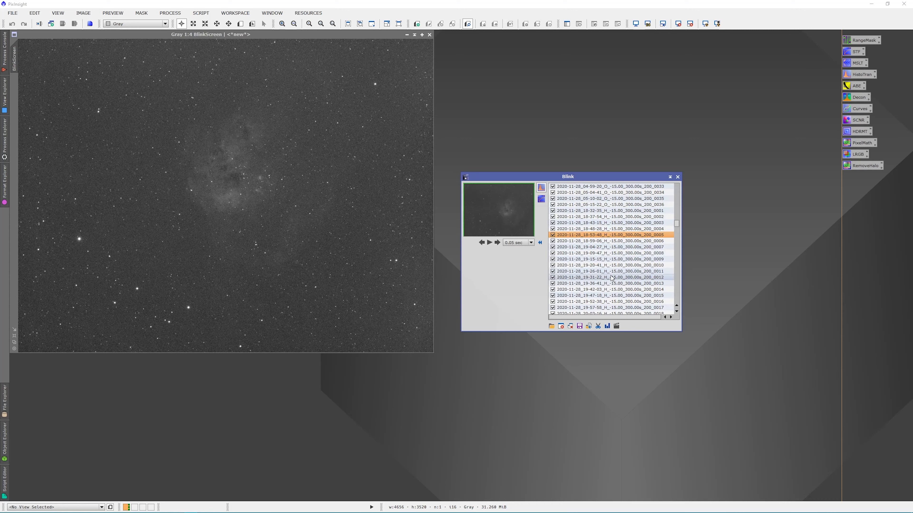
Review the Blink subframes one by one, going backwards from the 2020-11-28 O frames through the S frames to the early 2020-11-27 H frames
scroll(617, 278, "up", 7)
left_click(617, 282)
key("Up")
key("Up")
key("Up")
key("Up")
key("Up")
key("Up")
key("Up")
key("Up")
key("Up")
key("Up")
key("Up")
key("Up")
key("Up")
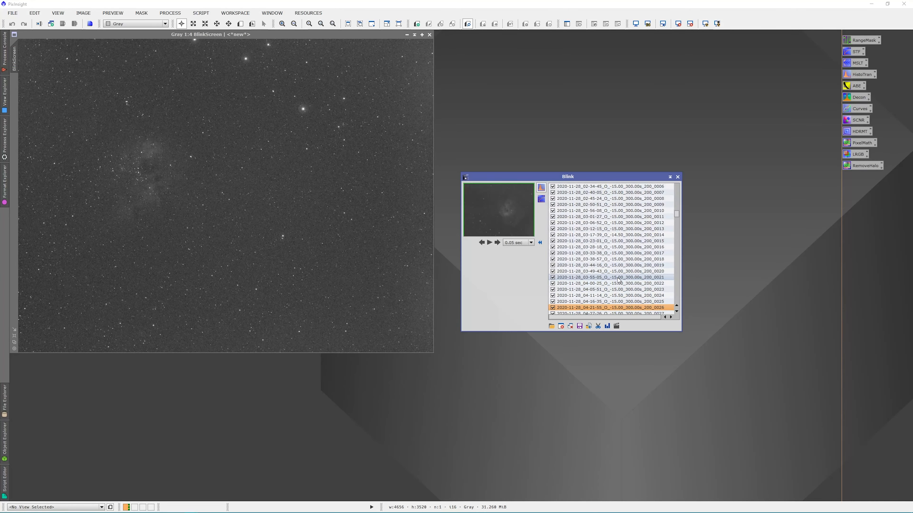
key("Up")
key("Up")
key("Up")
key("Up")
key("Up")
key("Up")
key("Up")
key("Up")
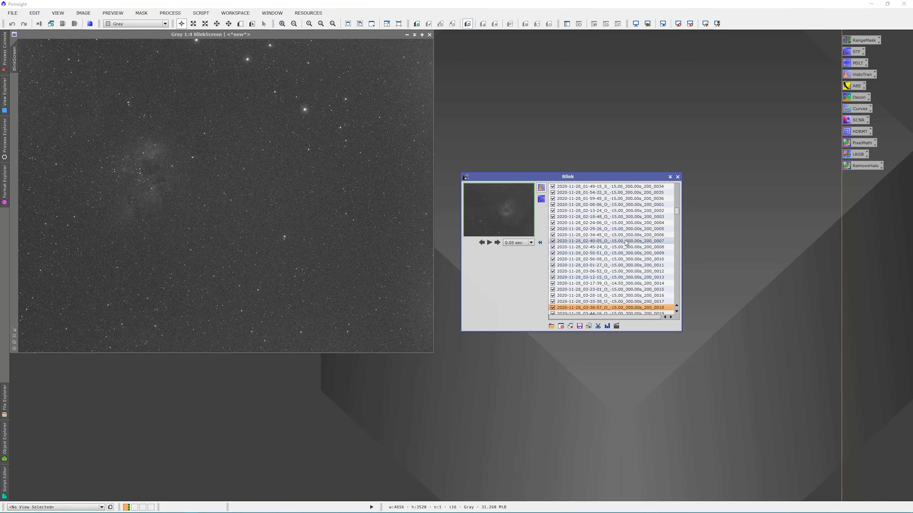
key("Up")
key("Up")
key("Up")
key("Up")
key("Up")
key("Up")
key("Up")
key("Up")
key("Up")
key("Up")
key("Up")
key("Up")
key("Up")
key("Up")
key("Up")
key("Up")
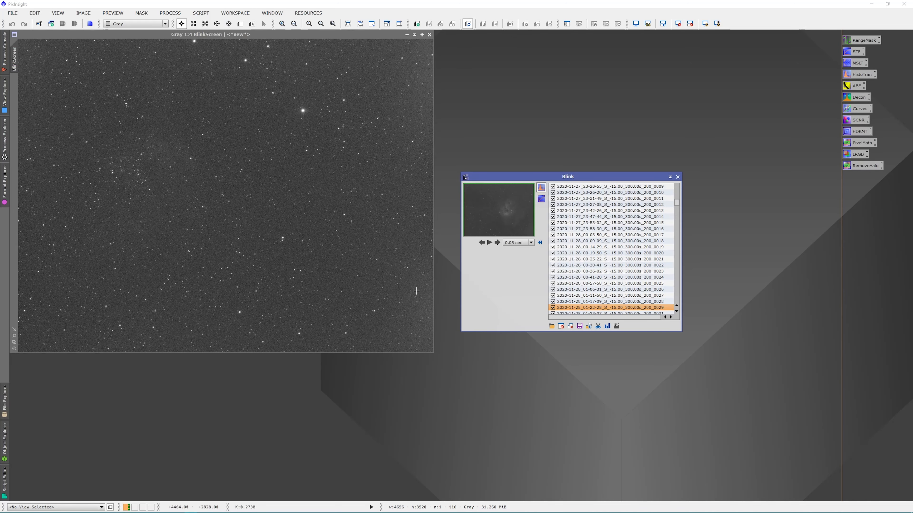
key("Up")
key("Up")
key("Up")
key("Up")
key("Up")
key("Up")
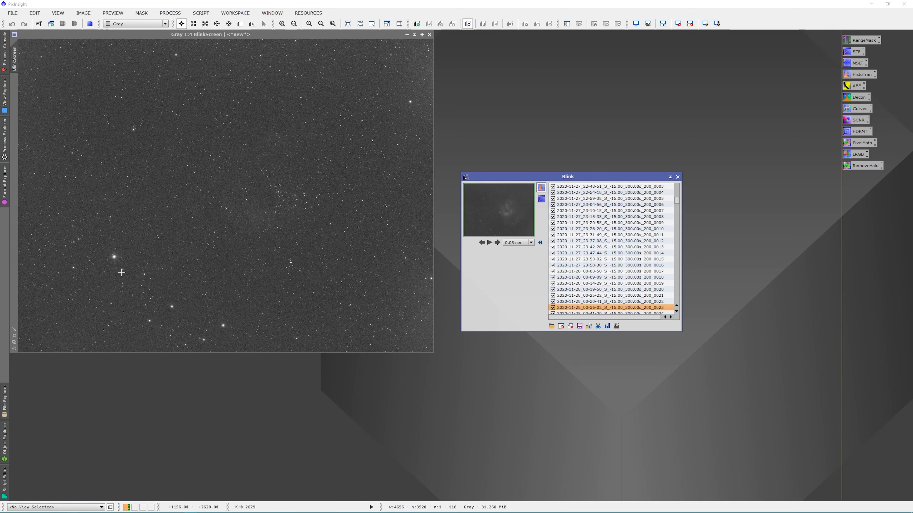
key("Up")
key("Up")
key("Up")
key("Up")
key("Up")
key("Up")
key("Up")
key("Up")
key("Up")
key("Up")
key("Up")
key("Up")
key("Up")
key("Up")
key("Up")
key("Up")
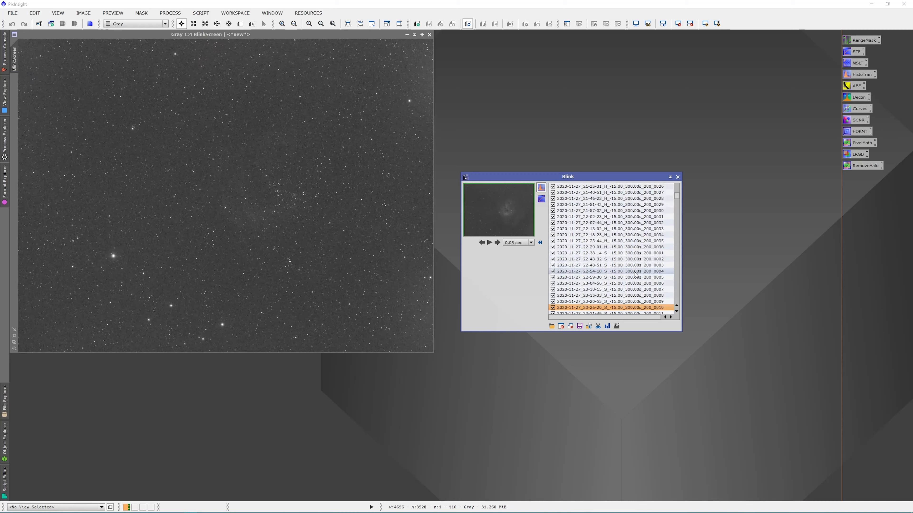
key("Up")
key("Up")
key("Up")
key("Up")
key("Up")
key("Up")
key("Up")
key("Up")
key("Up")
key("Up")
key("Up")
key("Up")
key("Up")
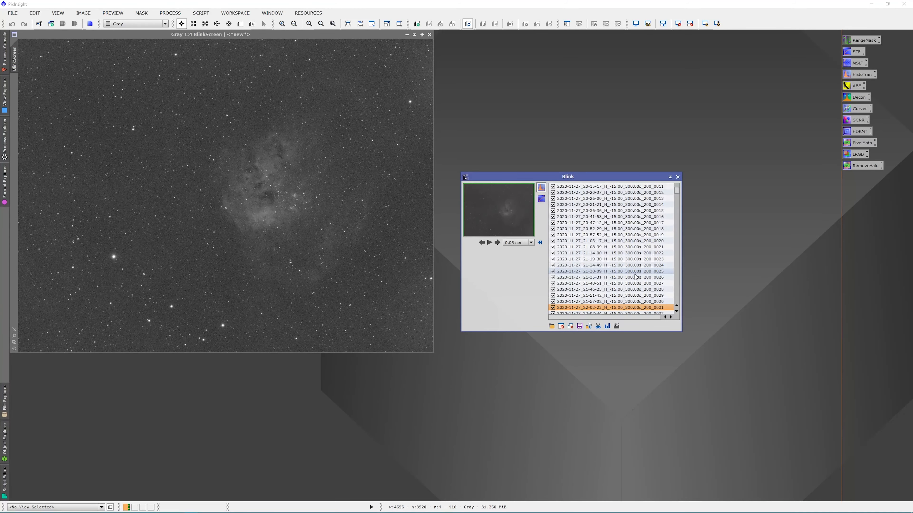
key("Up")
key("Up")
key("Up")
key("Up")
key("Up")
key("Up")
key("Up")
key("Up")
key("Up")
key("Up")
key("Up")
key("Up")
key("Up")
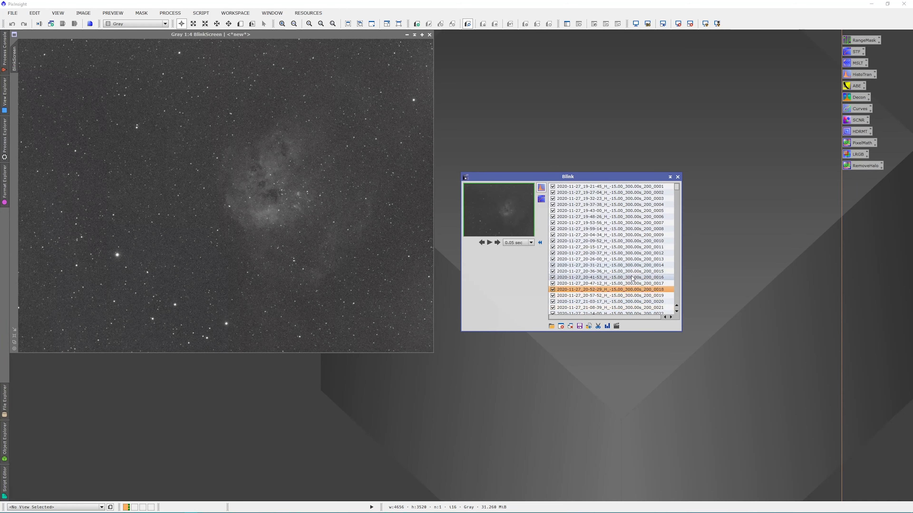
scroll(629, 266, "up", 7)
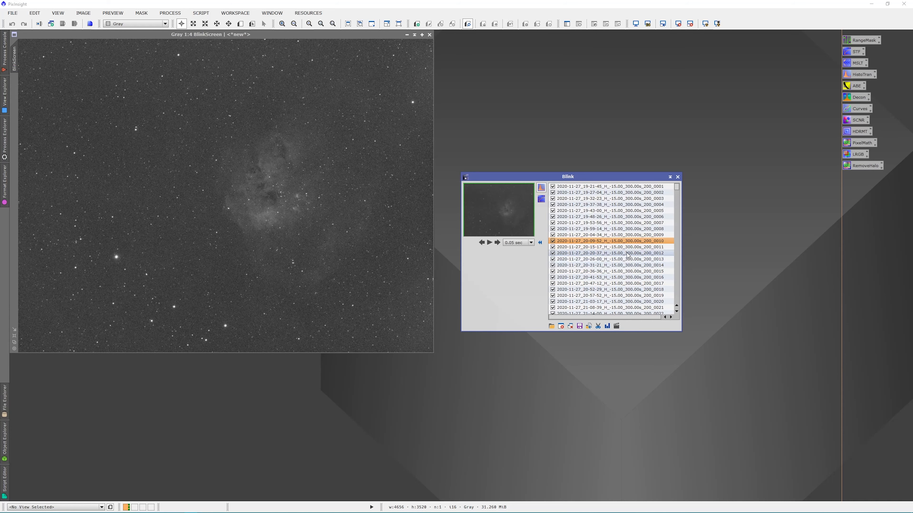
scroll(628, 256, "down", 3)
scroll(627, 256, "down", 4)
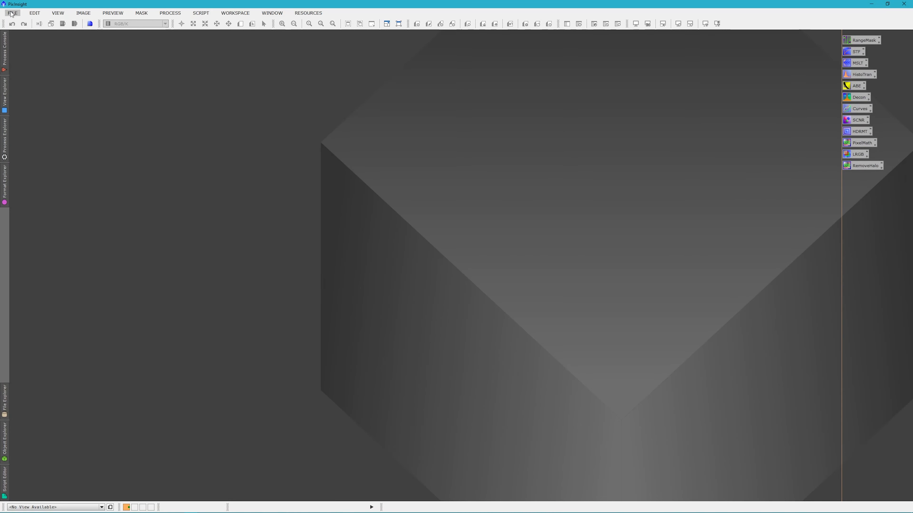
Open the three master light files for the H, O and S filters from the master folder
left_click(12, 13)
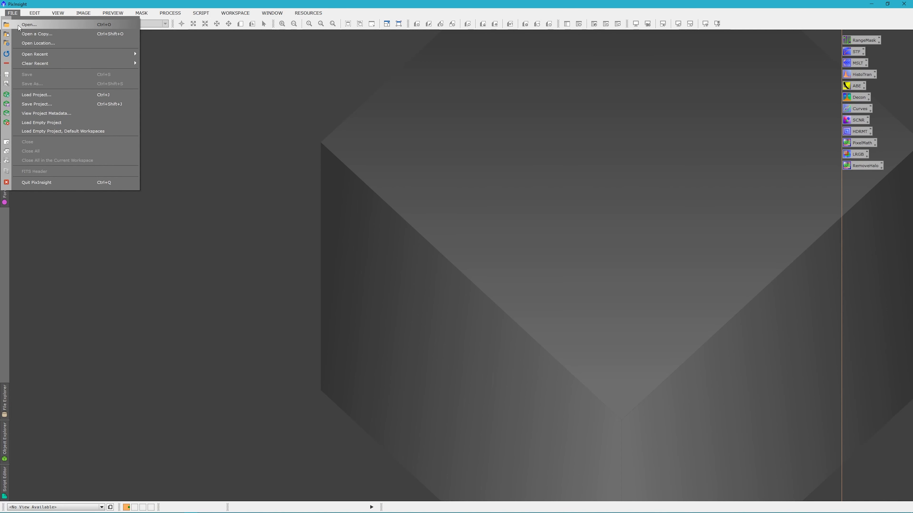
left_click(29, 24)
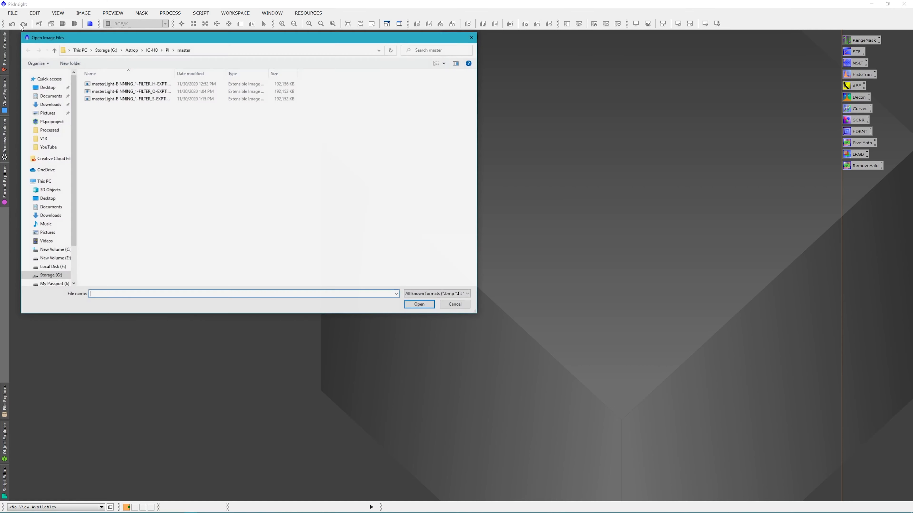
left_click_drag(194, 116, 135, 78)
left_click(419, 305)
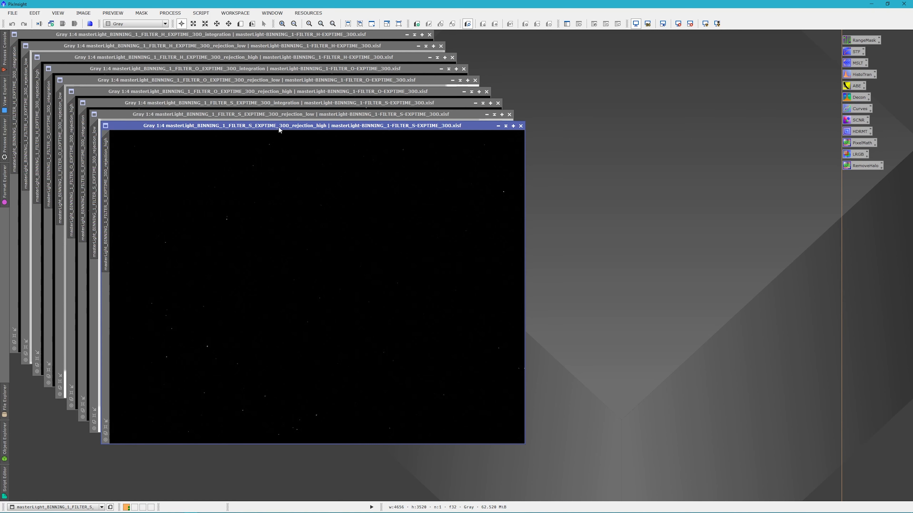
Close the rejection_low and rejection_high maps of the S, O and H masters, keeping only the three integration images
left_click_drag(443, 126, 638, 155)
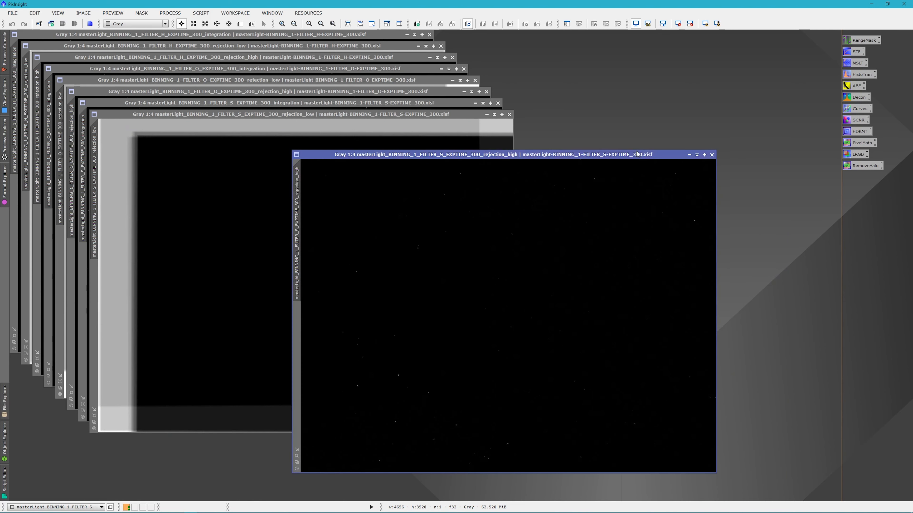
left_click(378, 115)
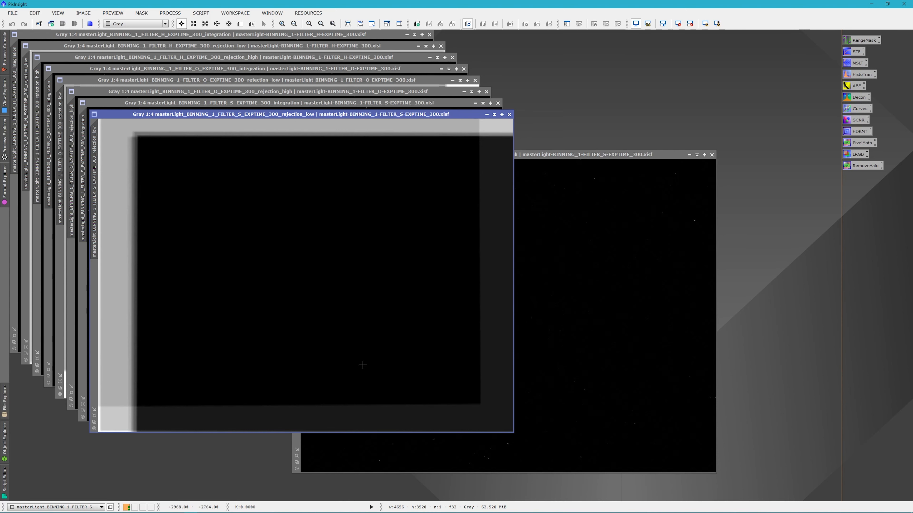
left_click(711, 154)
left_click(509, 115)
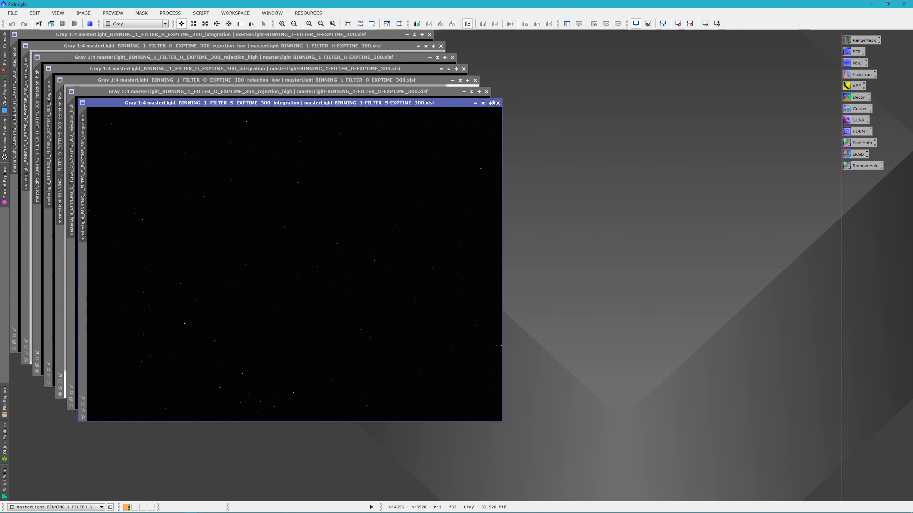
left_click(486, 92)
left_click(475, 80)
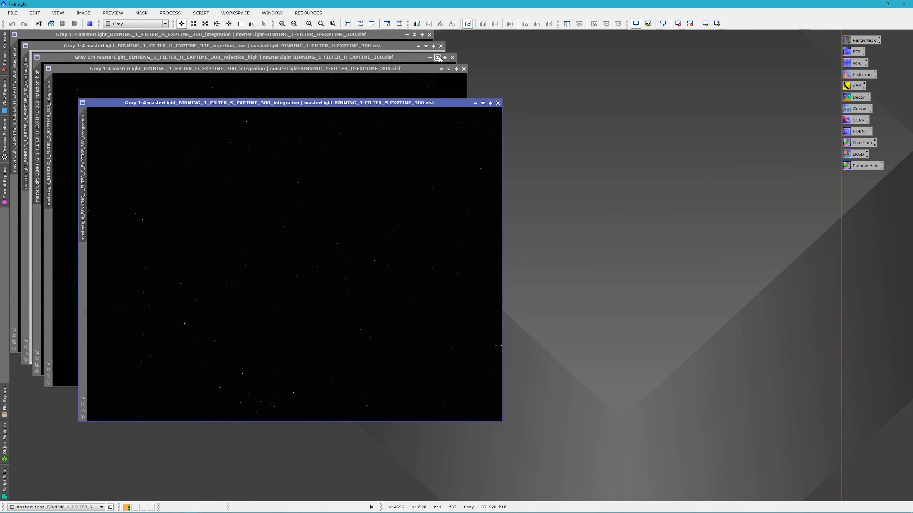
left_click(452, 57)
left_click(441, 46)
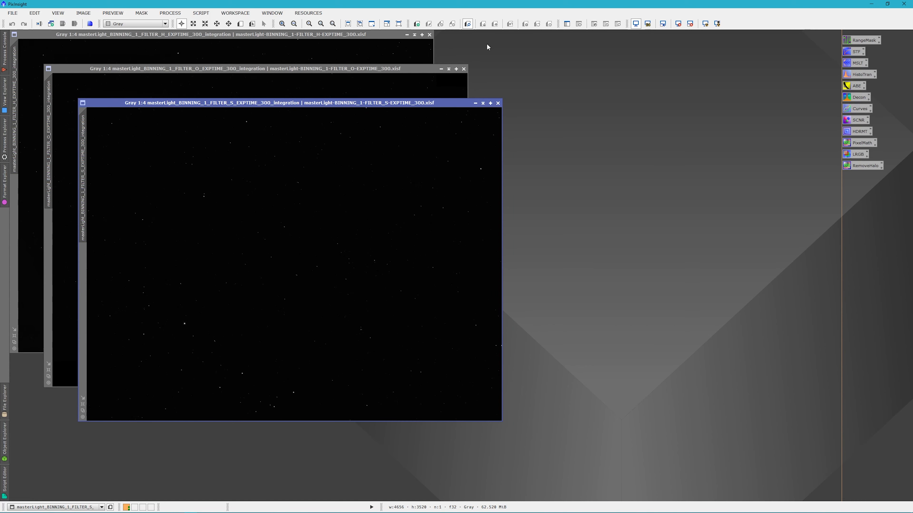
Apply an automatic screen stretch to the S, O and H integration images
left_click(705, 23)
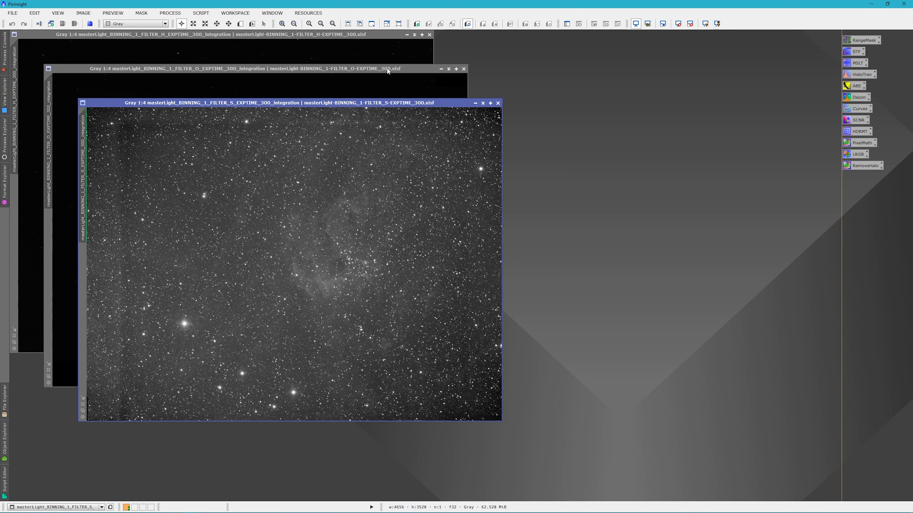
left_click_drag(387, 68, 390, 68)
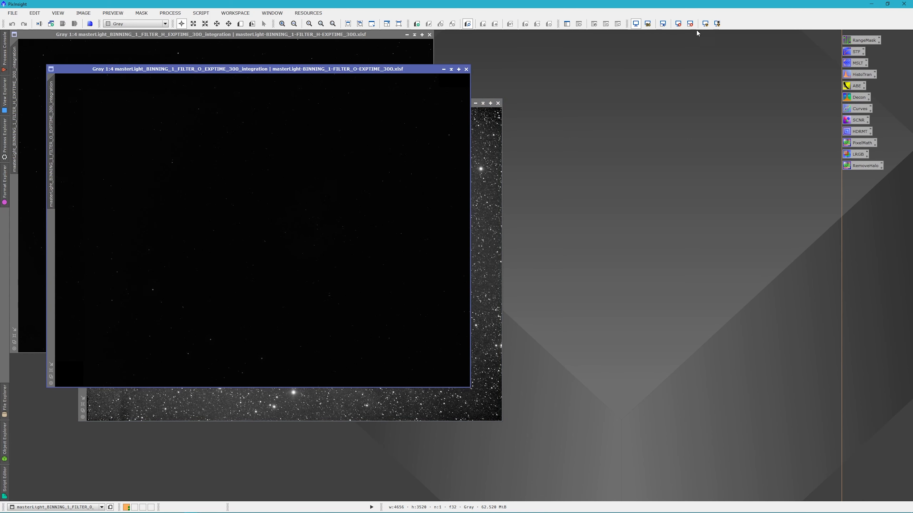
left_click(705, 24)
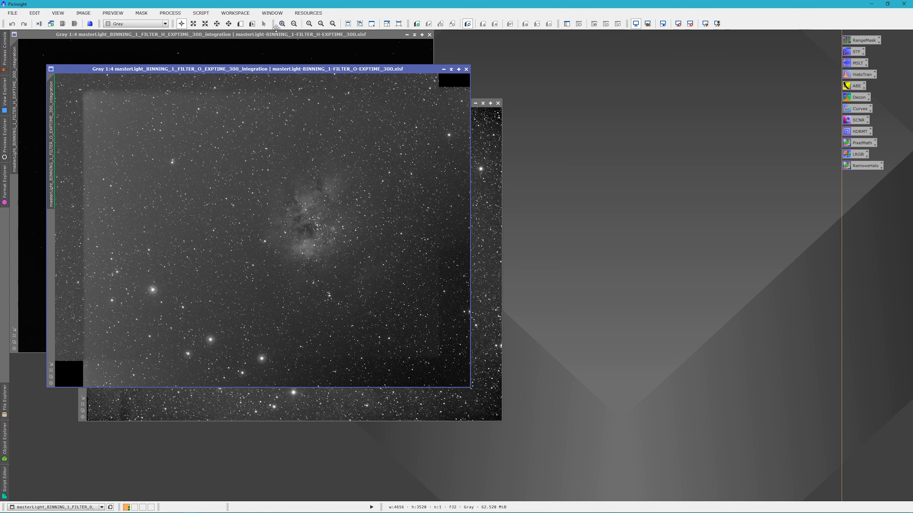
left_click(280, 36)
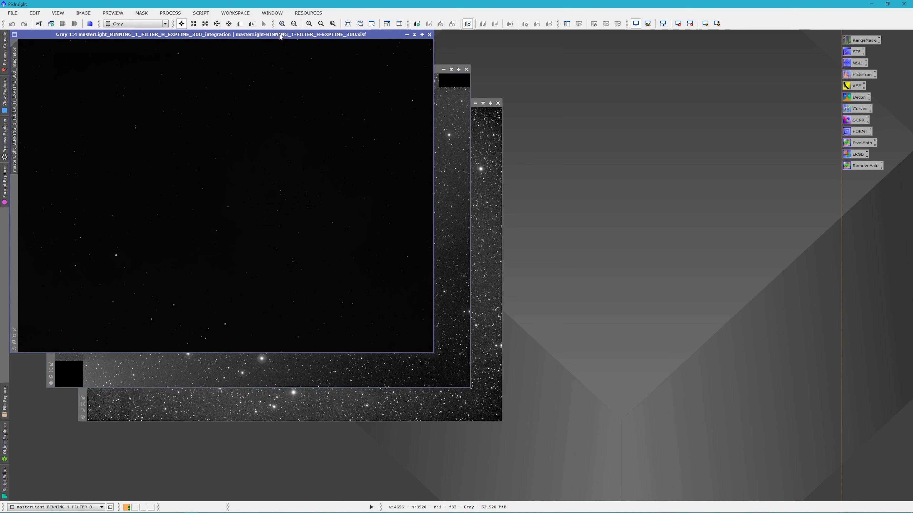
left_click(706, 23)
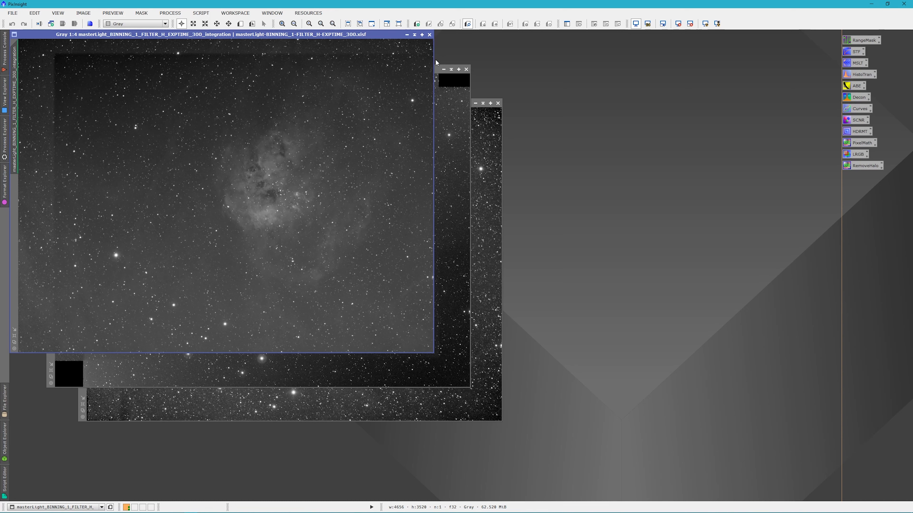
Draw a DynamicCrop region of about 3916 × 2860 px on the O integration image, excluding the black corners and uneven stacking edges
left_click(436, 69)
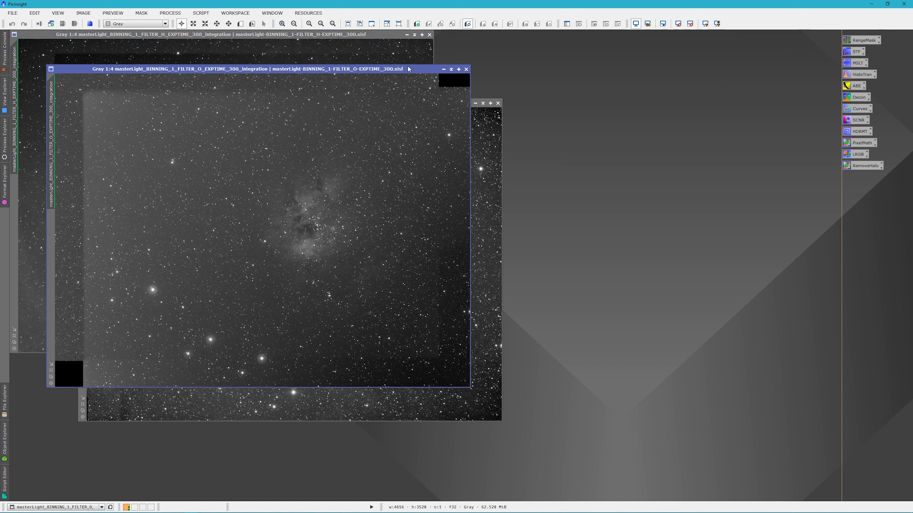
left_click_drag(402, 70, 409, 61)
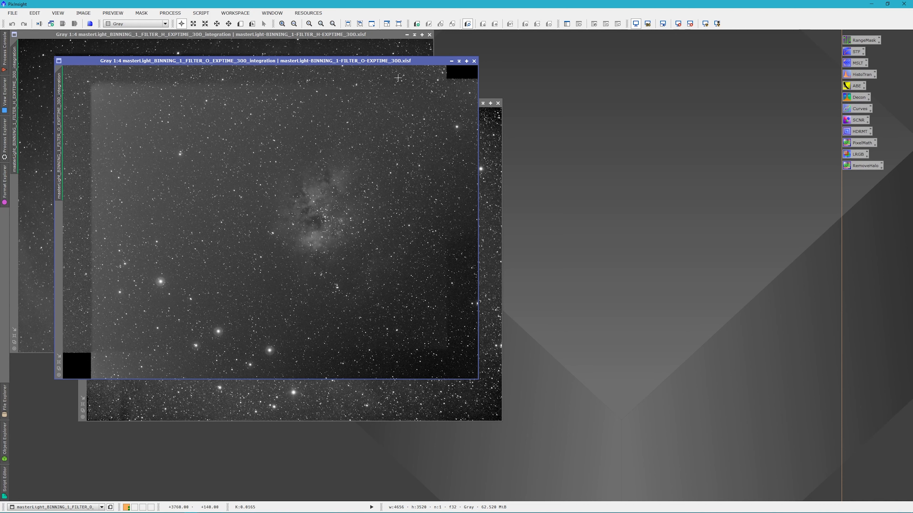
left_click_drag(412, 61, 407, 60)
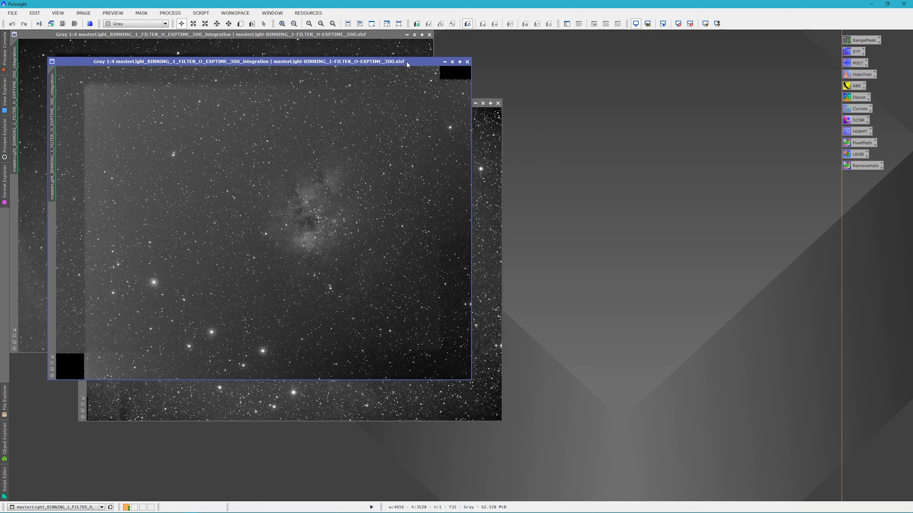
mouse_move(4, 144)
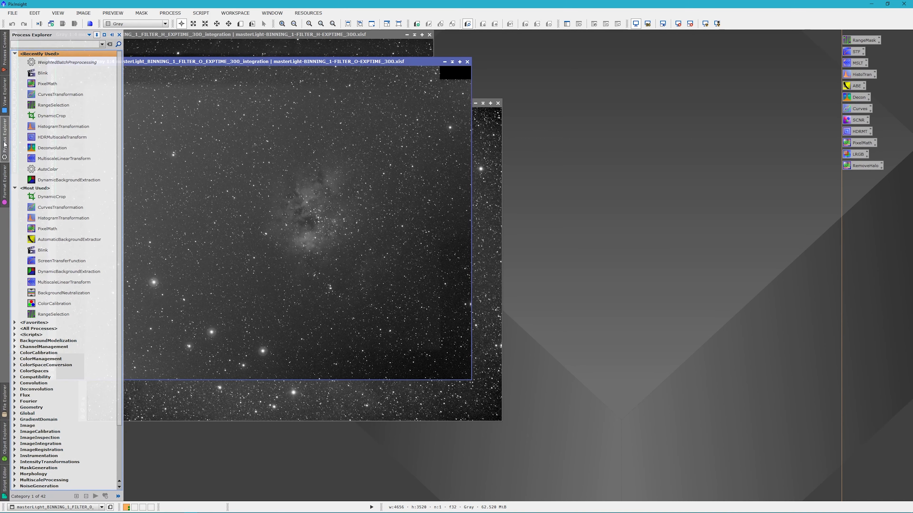
left_click(60, 200)
double_click(59, 201)
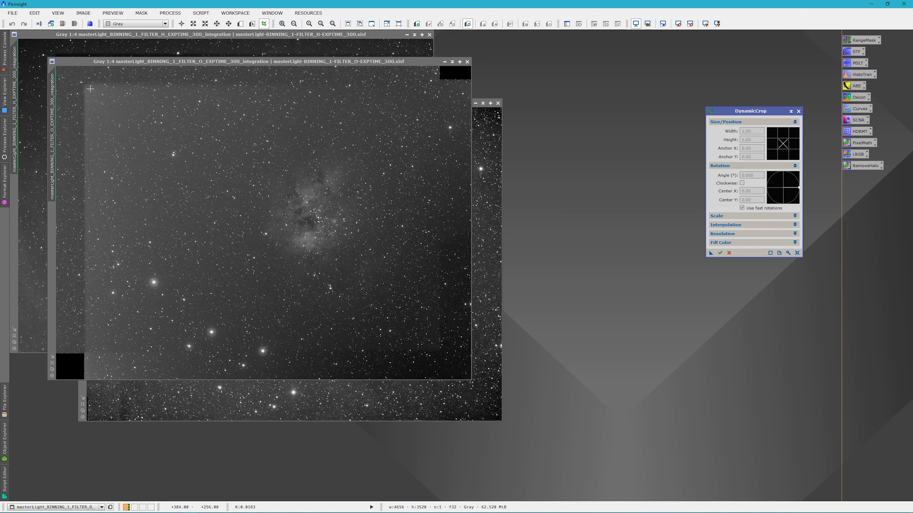
left_click_drag(87, 89, 437, 343)
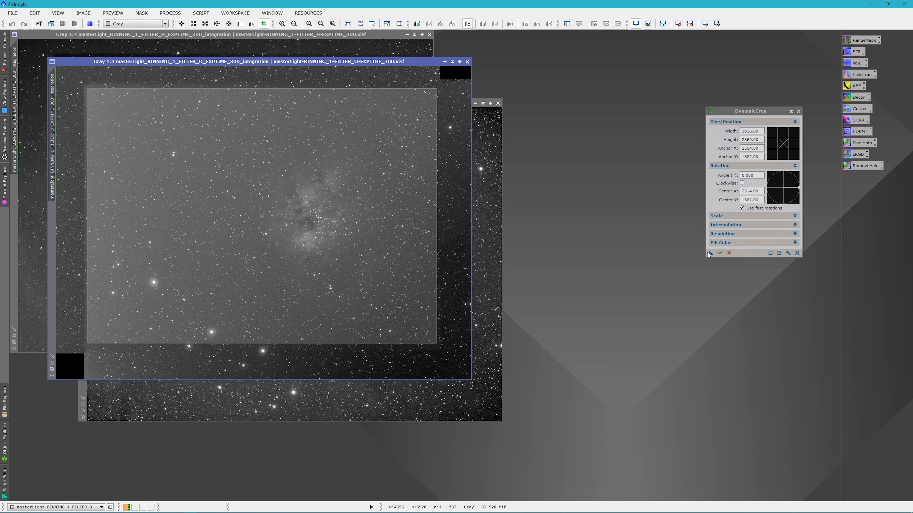
Apply the same DynamicCrop to the H and S integration images, execute it on the O image, and close the tool
left_click_drag(710, 252, 36, 289)
left_click_drag(711, 254, 398, 400)
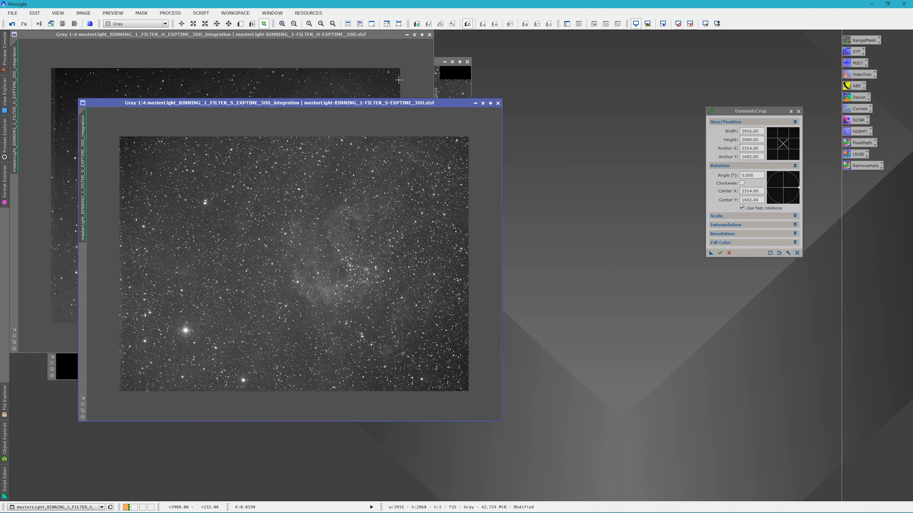
left_click(720, 254)
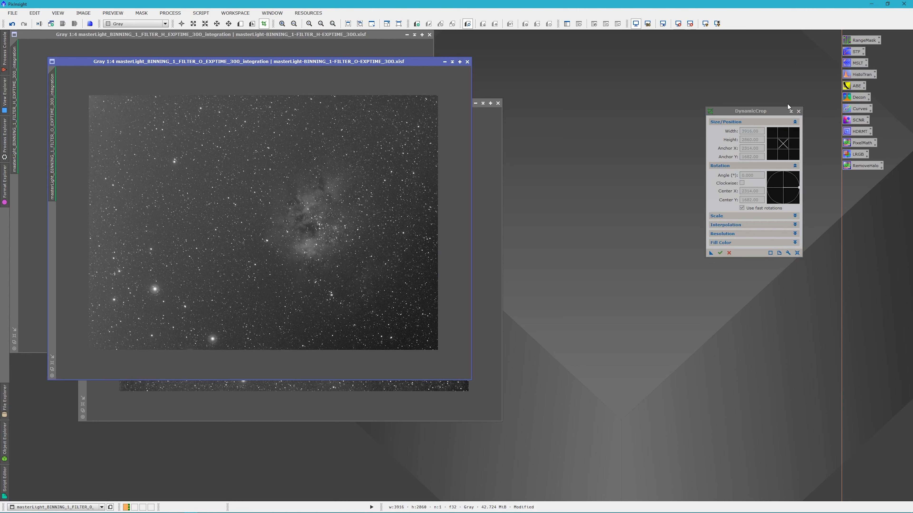
left_click(798, 111)
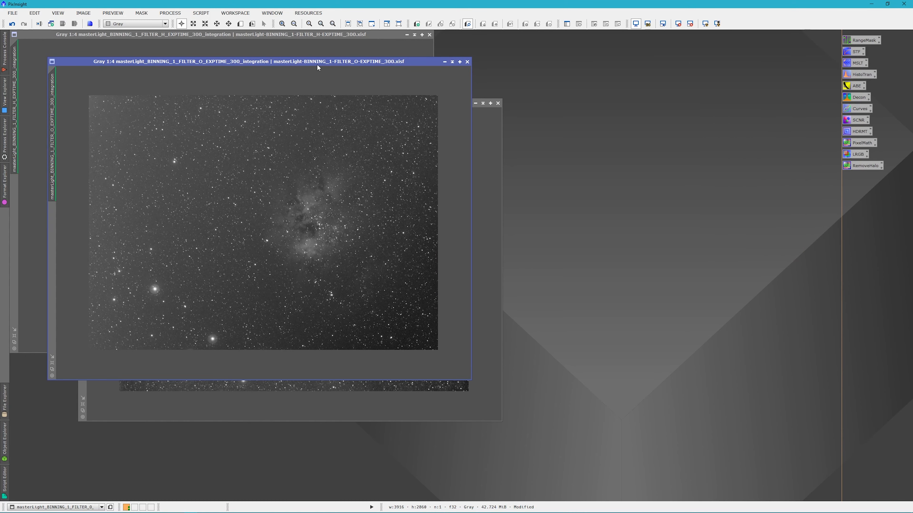
Move the O image clear of the other windows and examine its nebula at 1:2 zoom
left_click_drag(319, 63, 404, 69)
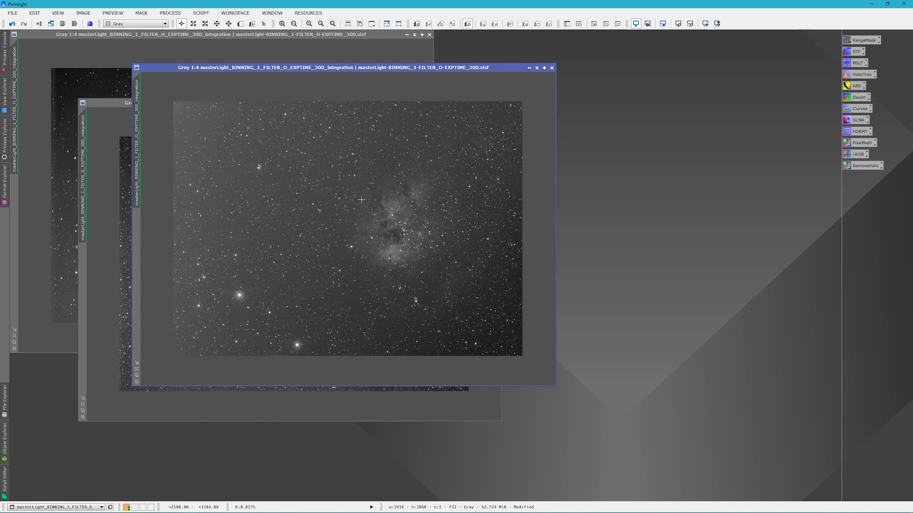
scroll(361, 200, "up", 1)
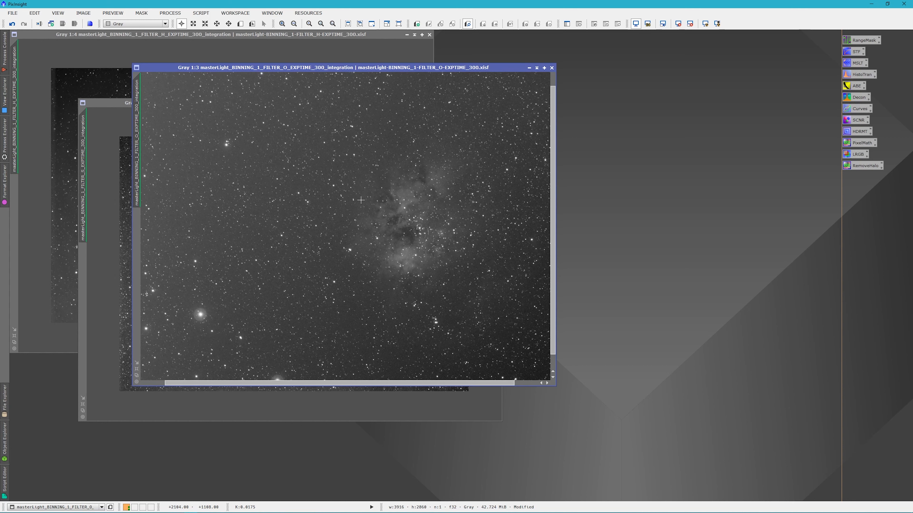
scroll(361, 200, "up", 1)
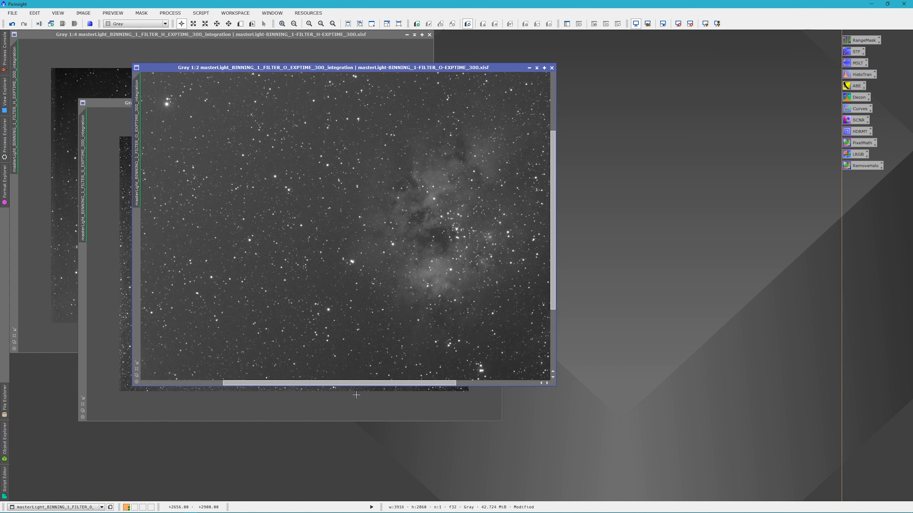
left_click_drag(387, 383, 416, 378)
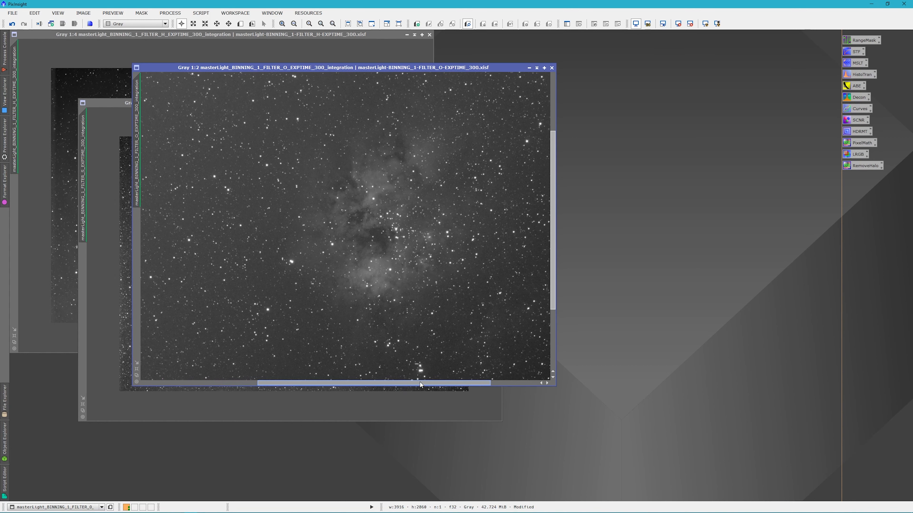
Apply LinearFit to the O and S integration images, using the H integration image as the reference
scroll(460, 269, "down", 2)
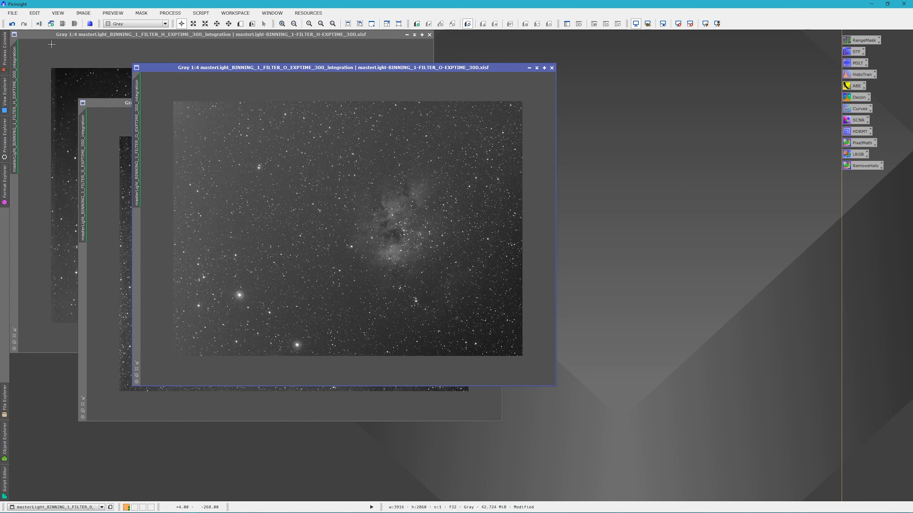
left_click(48, 35)
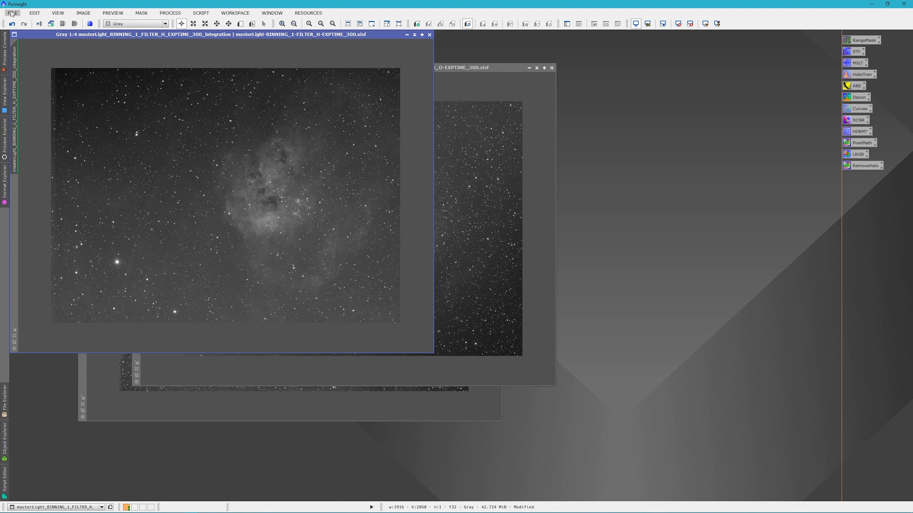
left_click(170, 13)
mouse_move(177, 26)
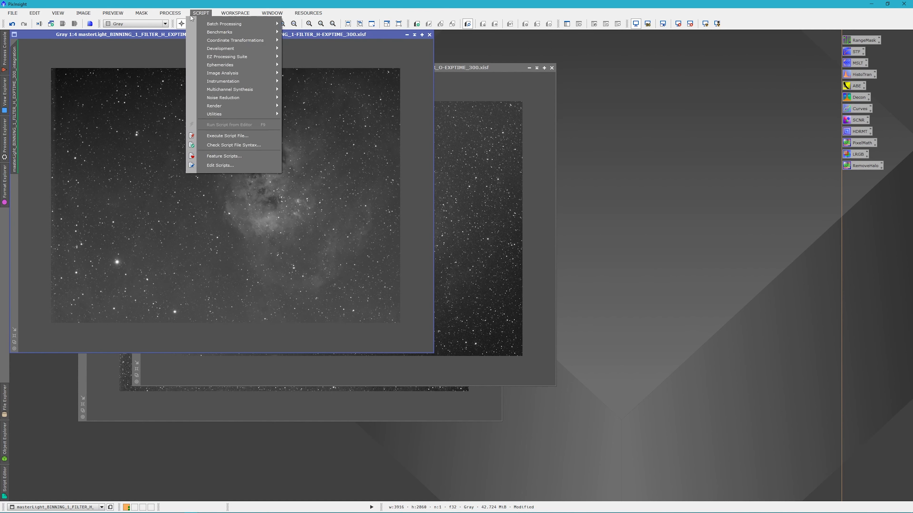
mouse_move(209, 24)
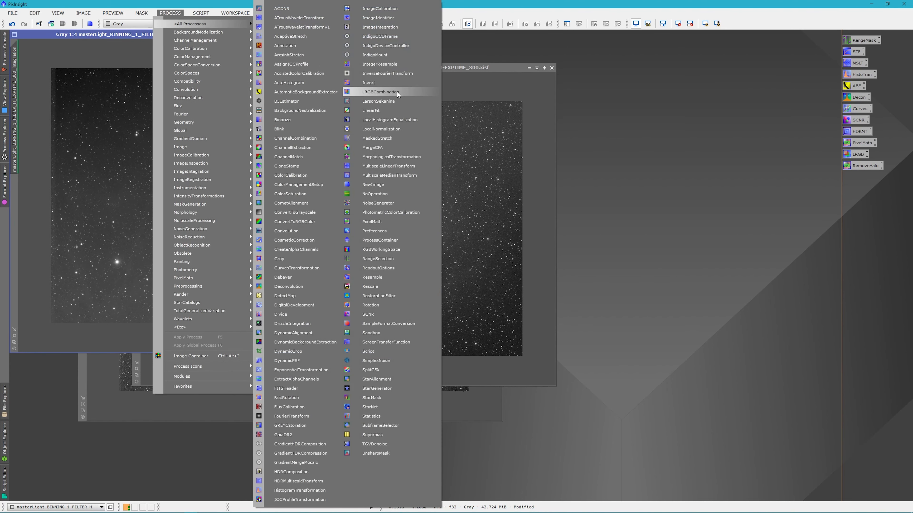
left_click(388, 110)
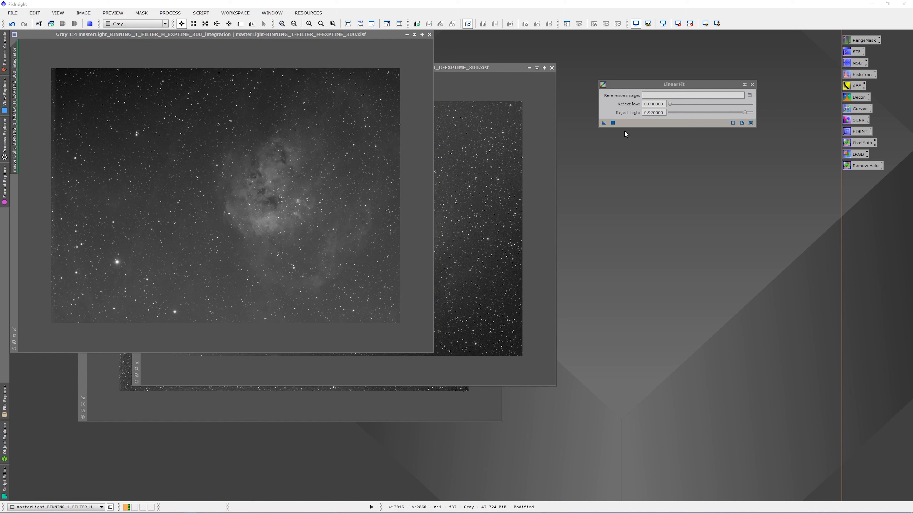
left_click(468, 67)
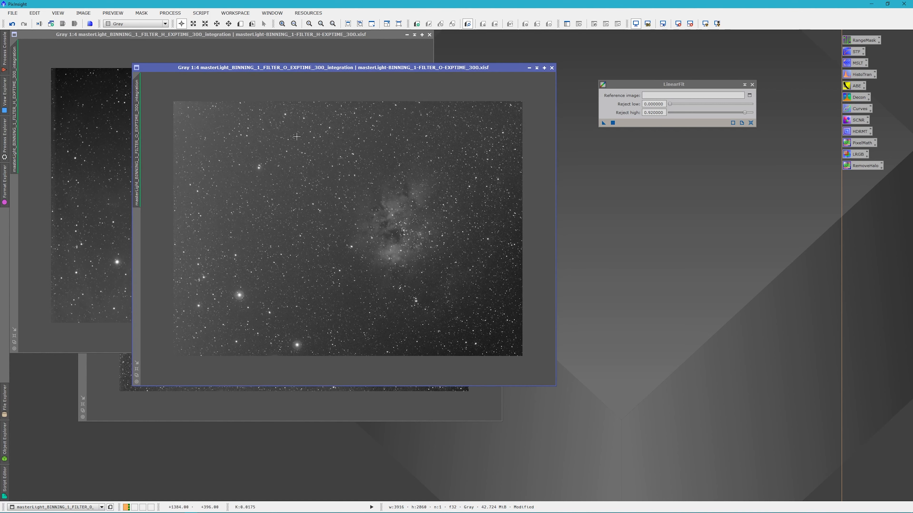
left_click(183, 33)
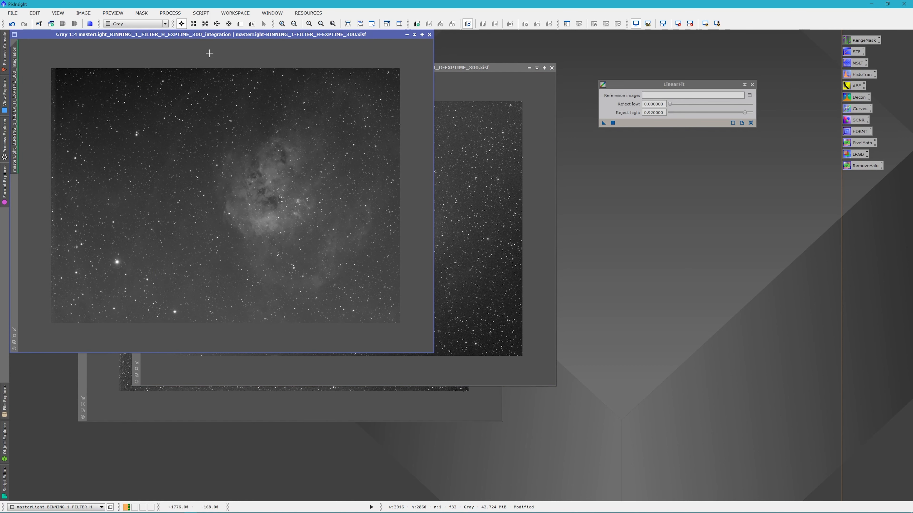
left_click_drag(18, 69, 680, 91)
left_click_drag(16, 112, 663, 99)
left_click_drag(602, 124, 486, 280)
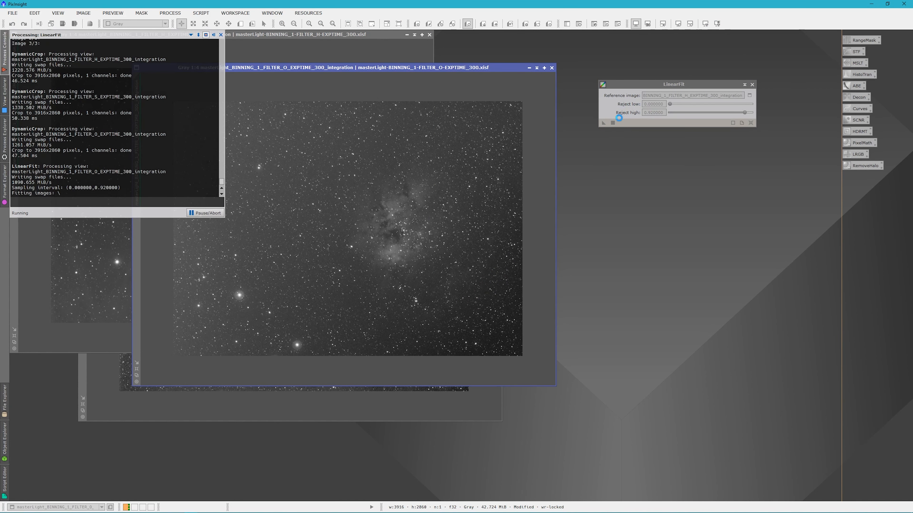
left_click_drag(603, 123, 399, 401)
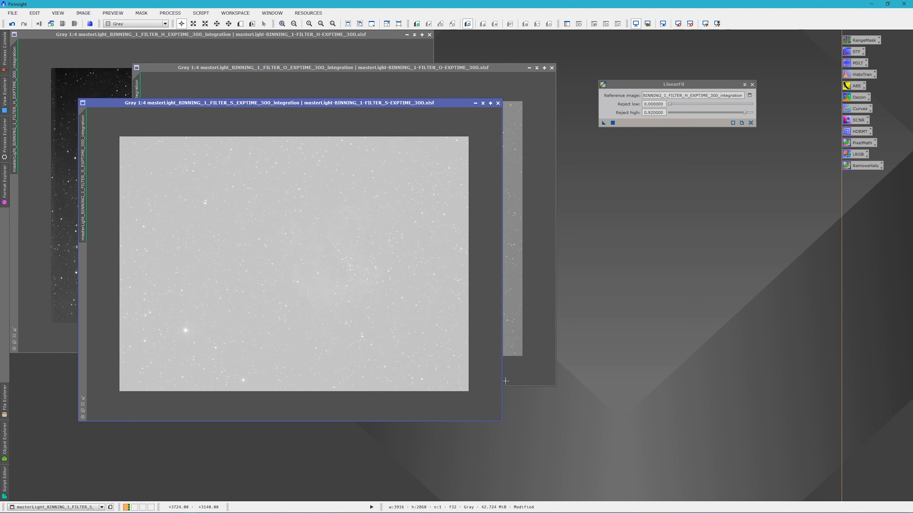
Reset the screen stretch on the S and O images, reapply an automatic stretch to both, and close LinearFit
left_click(677, 23)
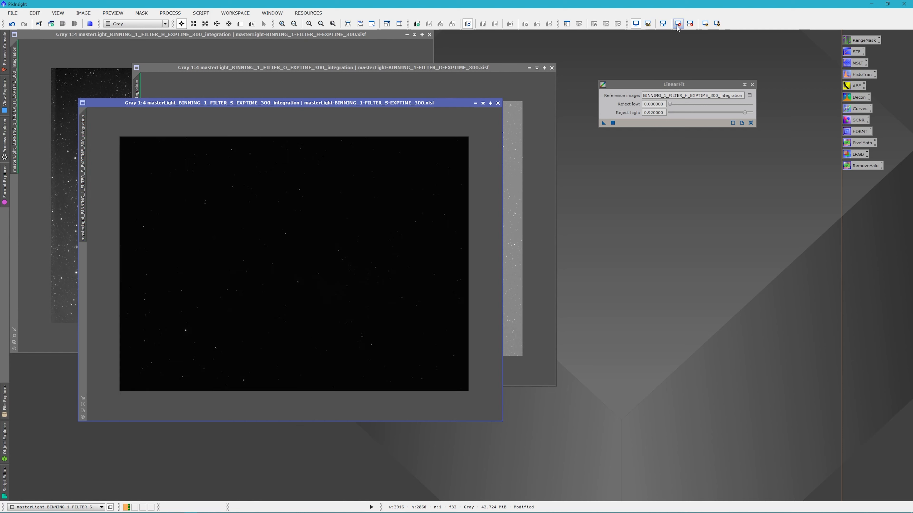
left_click(705, 24)
left_click(484, 67)
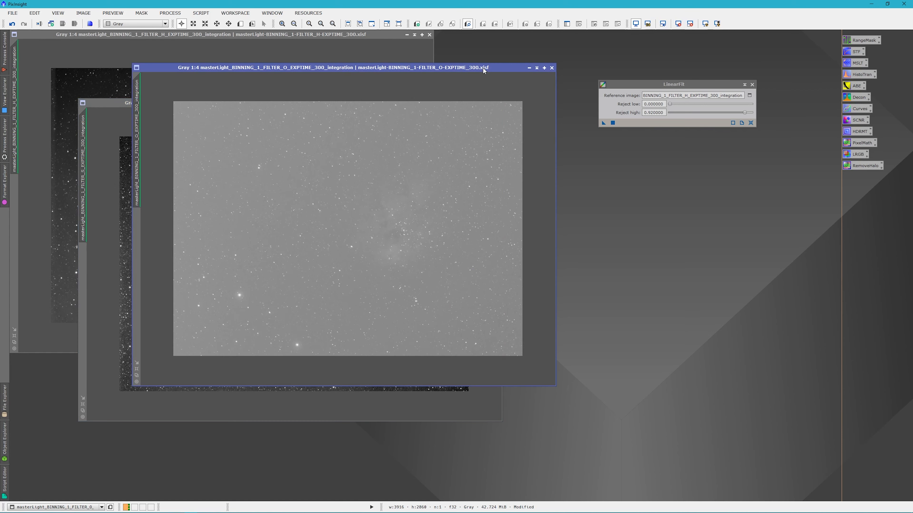
left_click(677, 24)
left_click(705, 24)
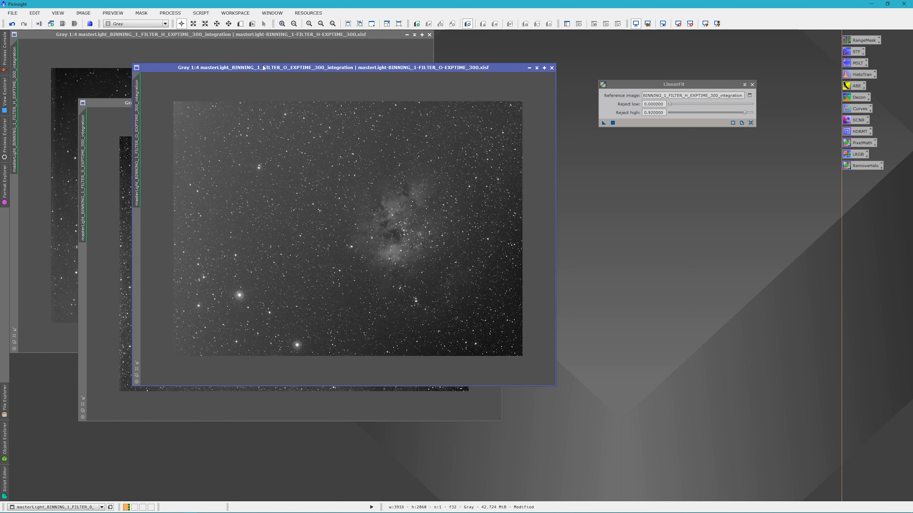
left_click_drag(249, 70, 271, 56)
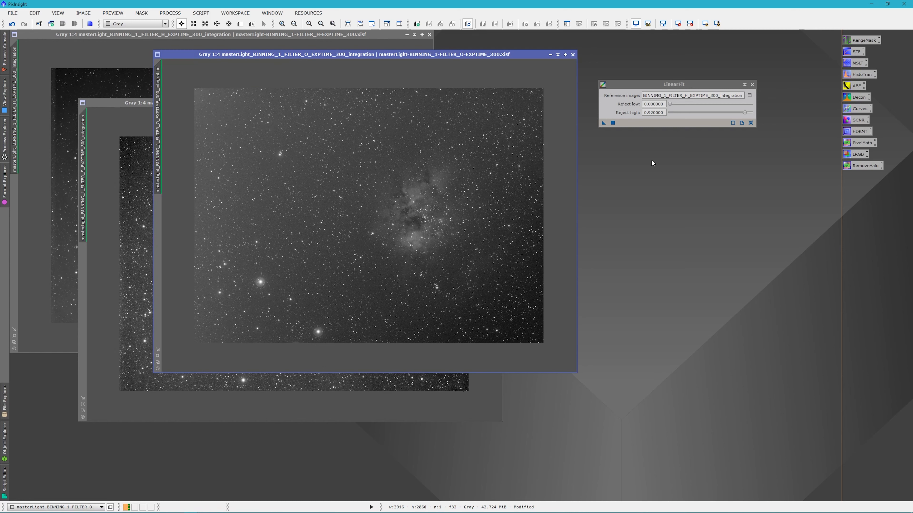
left_click(752, 84)
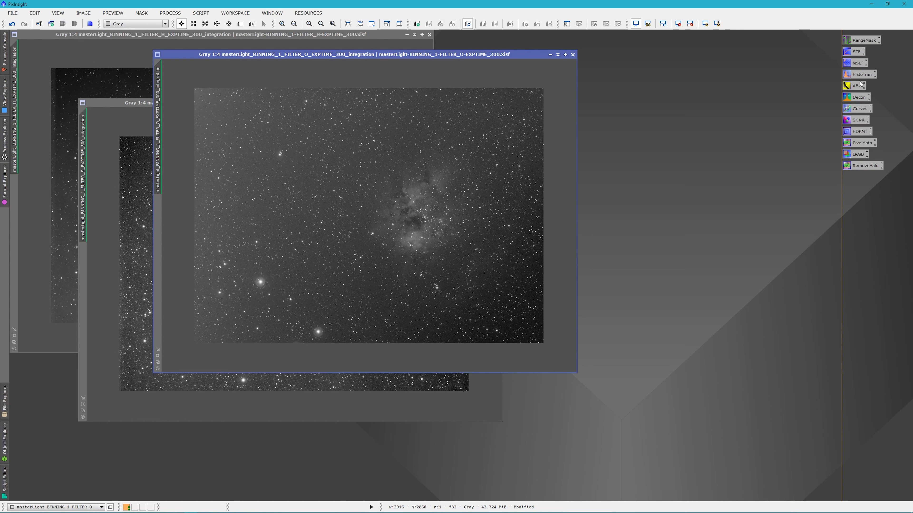
Open PixelMath beside the images and turn off the single RGB/K expression option
double_click(862, 143)
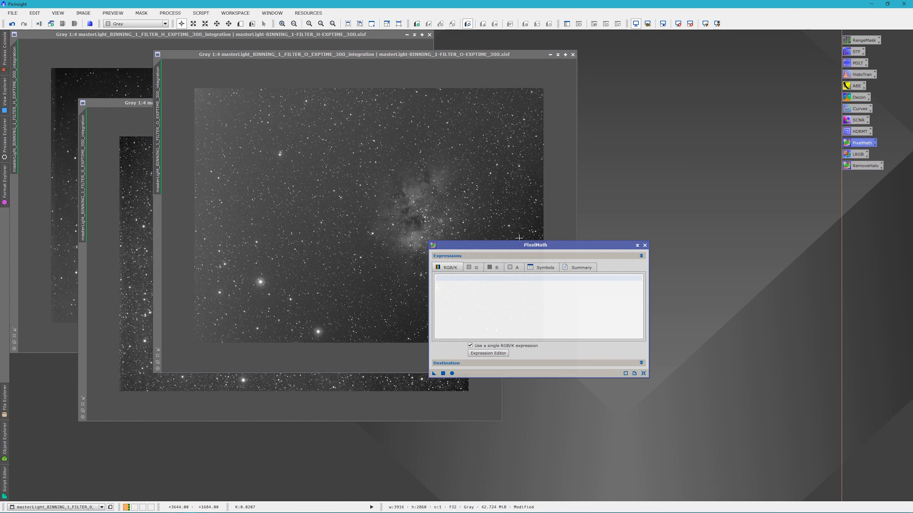
left_click_drag(534, 246, 686, 214)
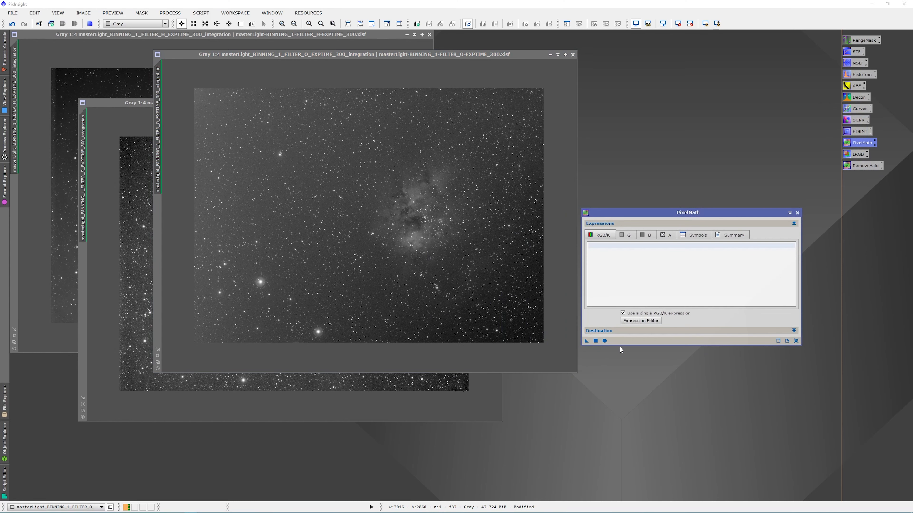
left_click(622, 313)
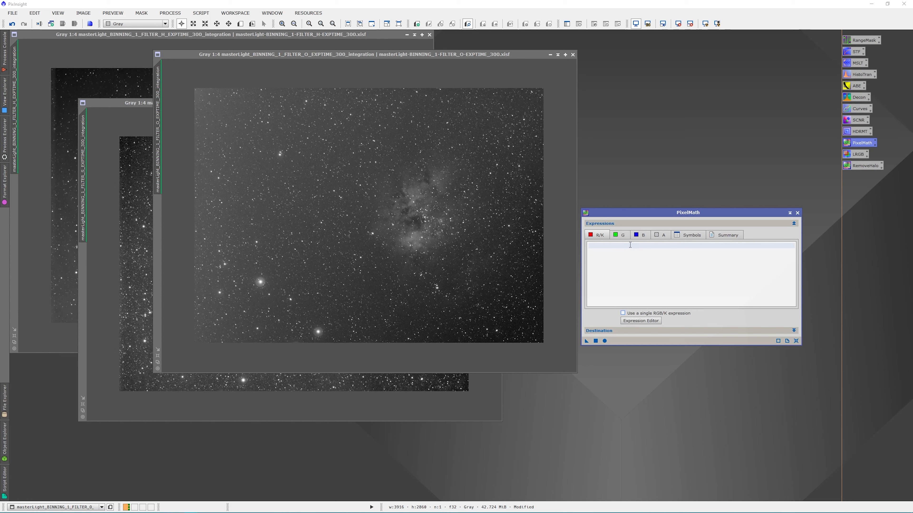
Change the O integration image's identifier to O
right_click(327, 226)
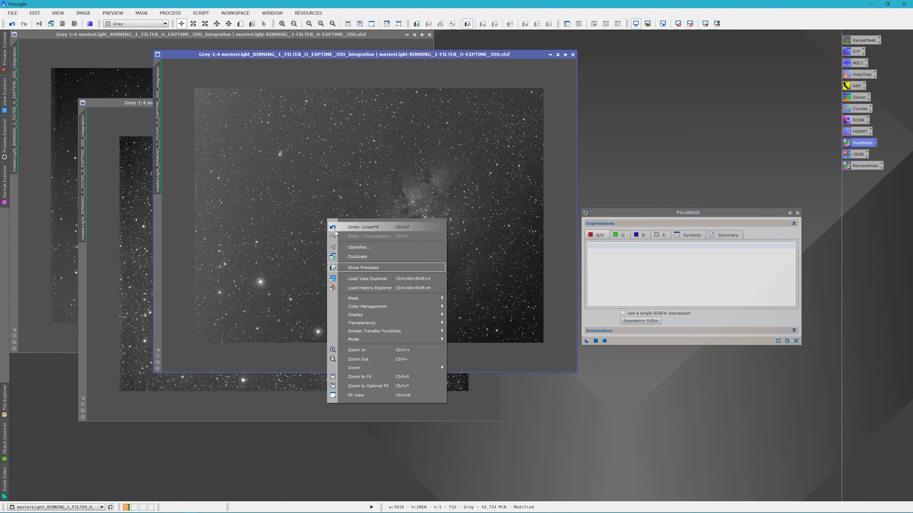
left_click(351, 247)
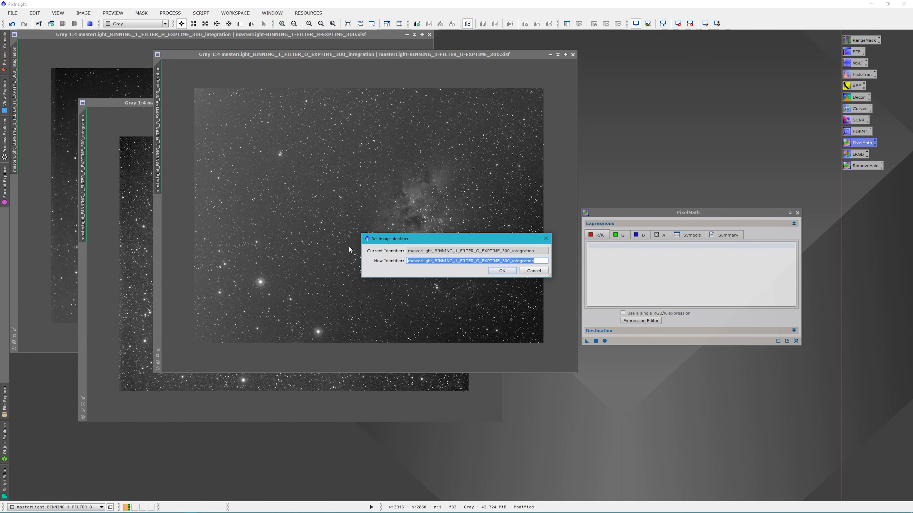
type("O")
left_click(488, 271)
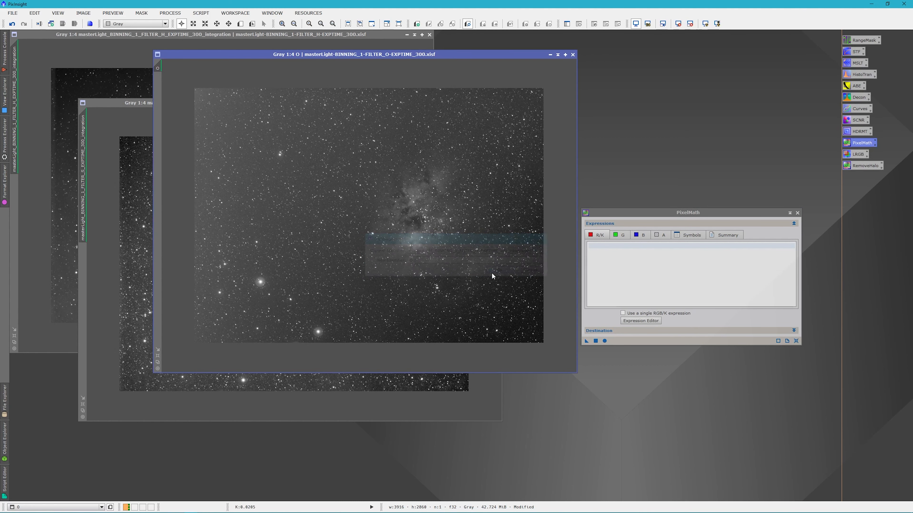
Change the S integration image's identifier to S
left_click(111, 289)
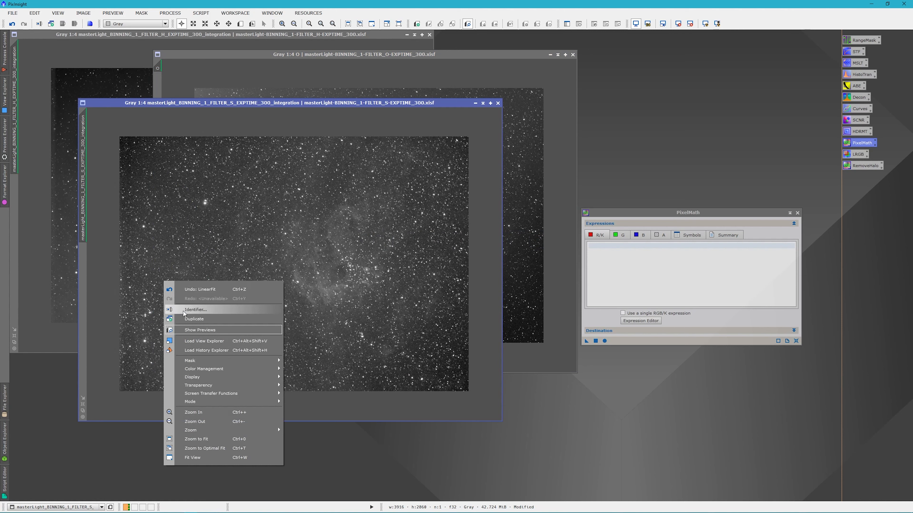
left_click(204, 309)
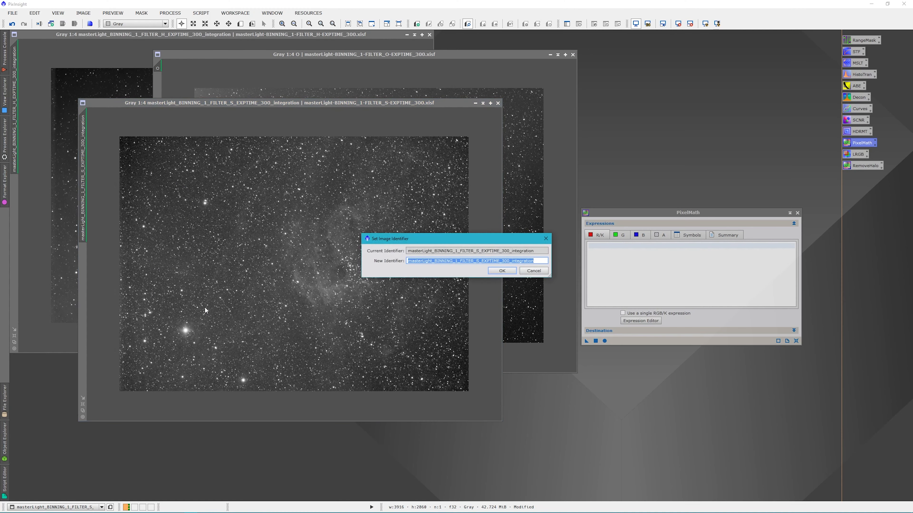
type("S")
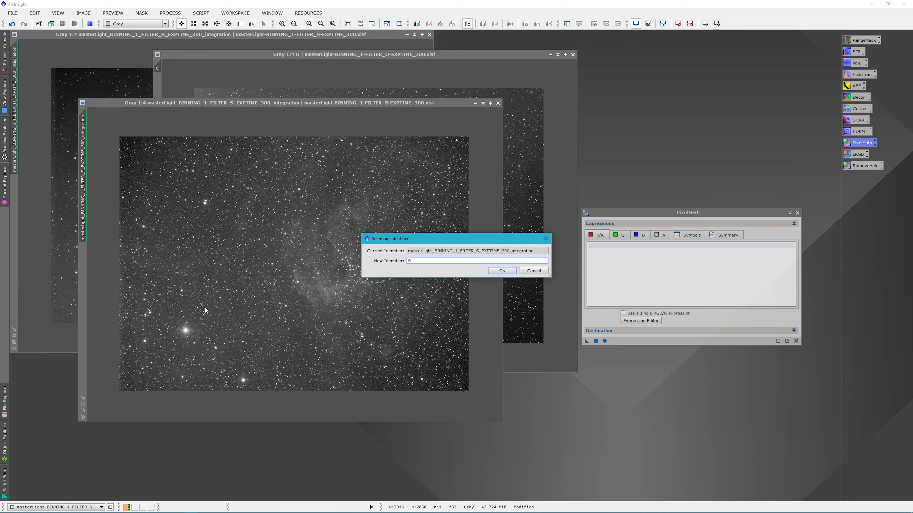
left_click(494, 272)
Change the H integration image's identifier to H
left_click(26, 220)
right_click(168, 200)
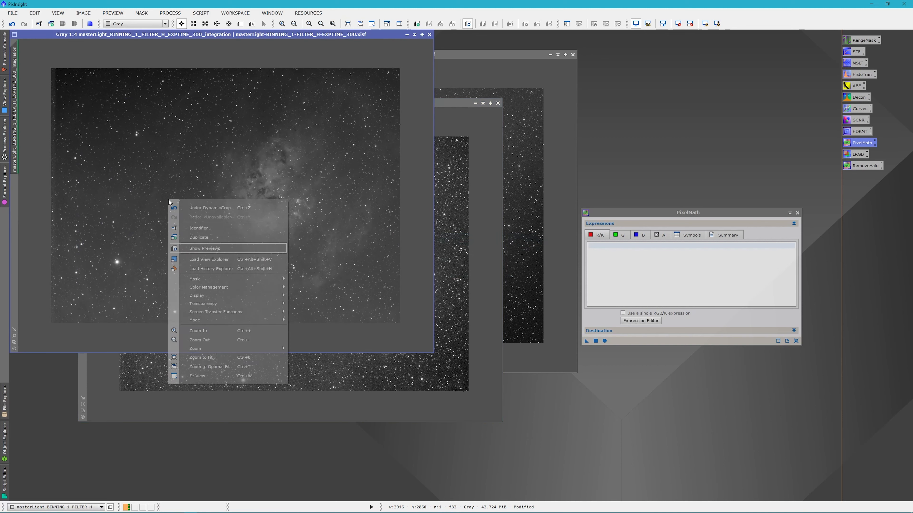
left_click(200, 228)
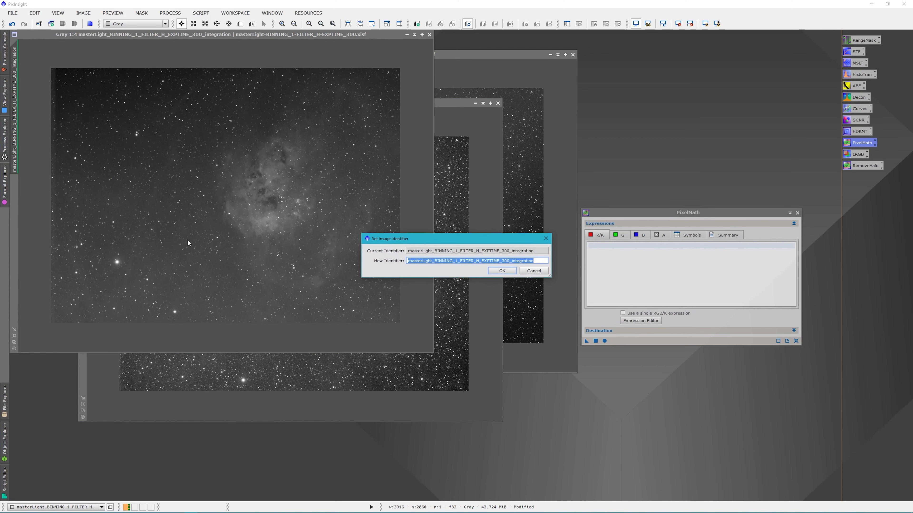
type("H")
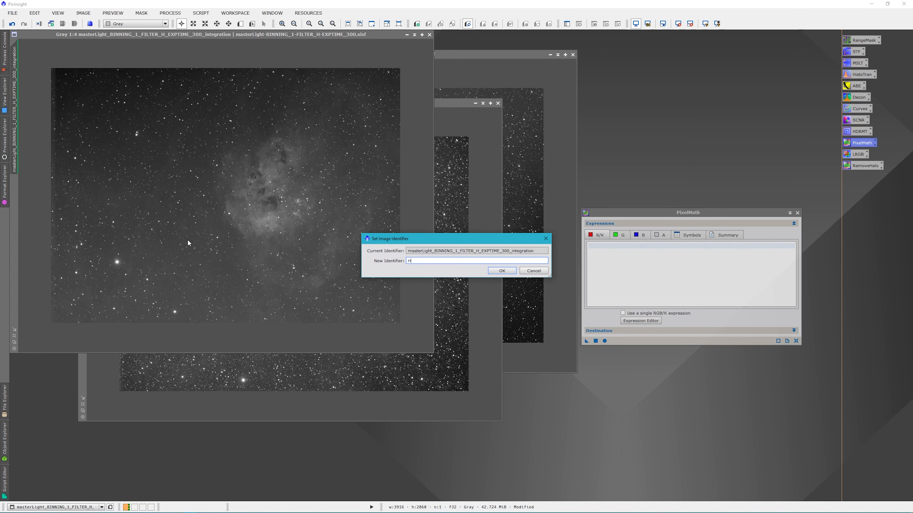
left_click(506, 272)
Enter the PixelMath channel expressions as S for red, H for green and O for blue
left_click(595, 247)
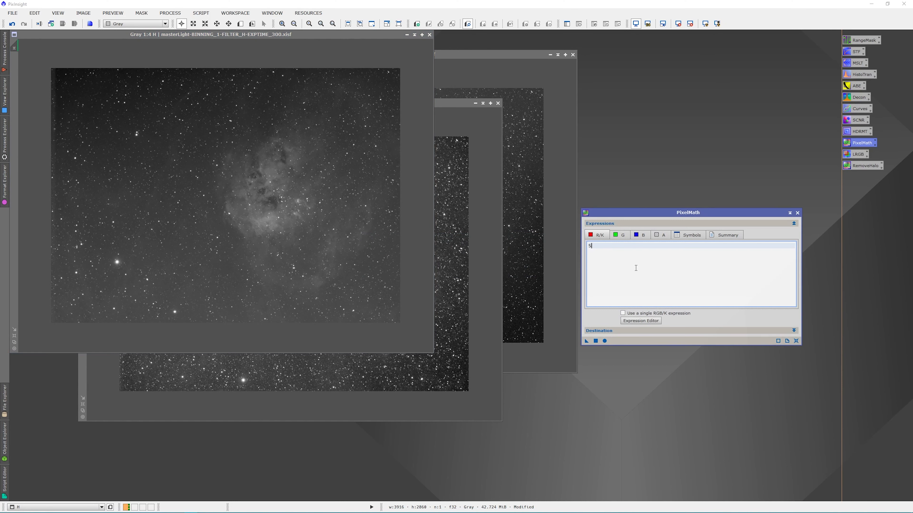
left_click(617, 236)
left_click(643, 236)
type("0")
left_click(603, 341)
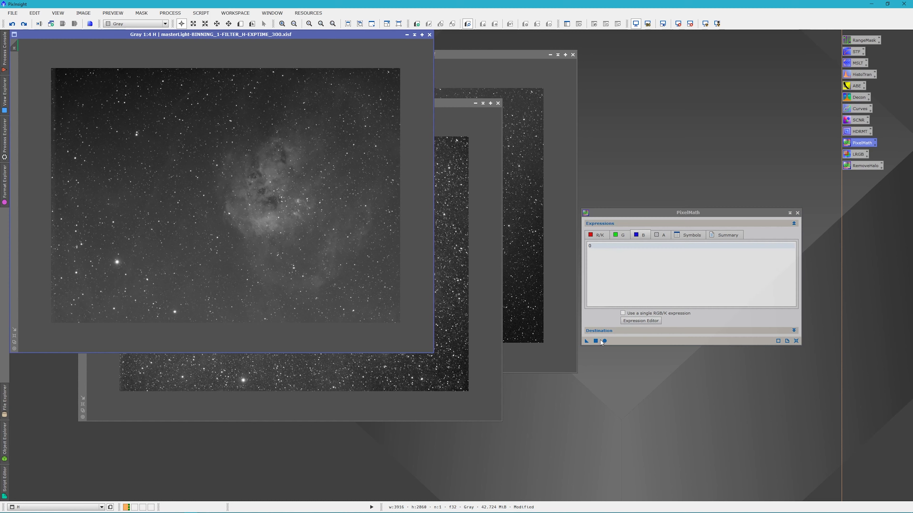
Set PixelMath to create a new image in RGB Color space and execute it to combine the channels
left_click(793, 330)
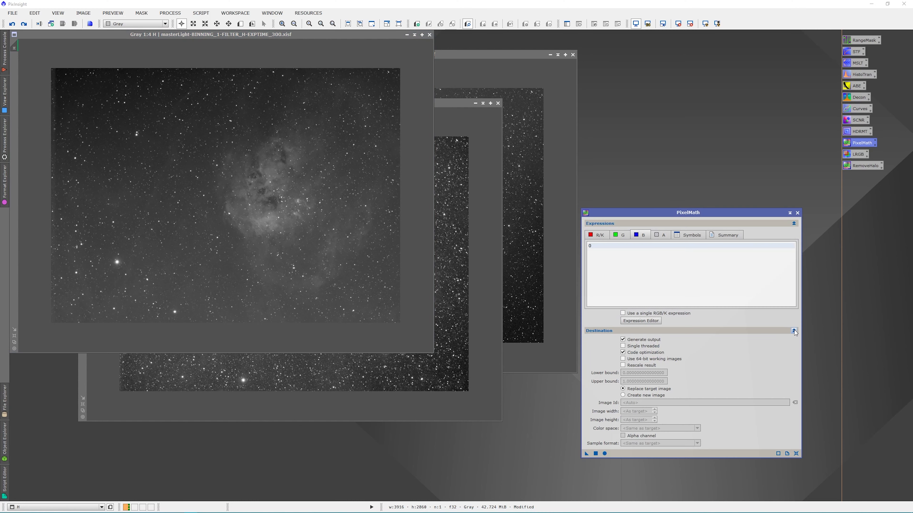
left_click(623, 395)
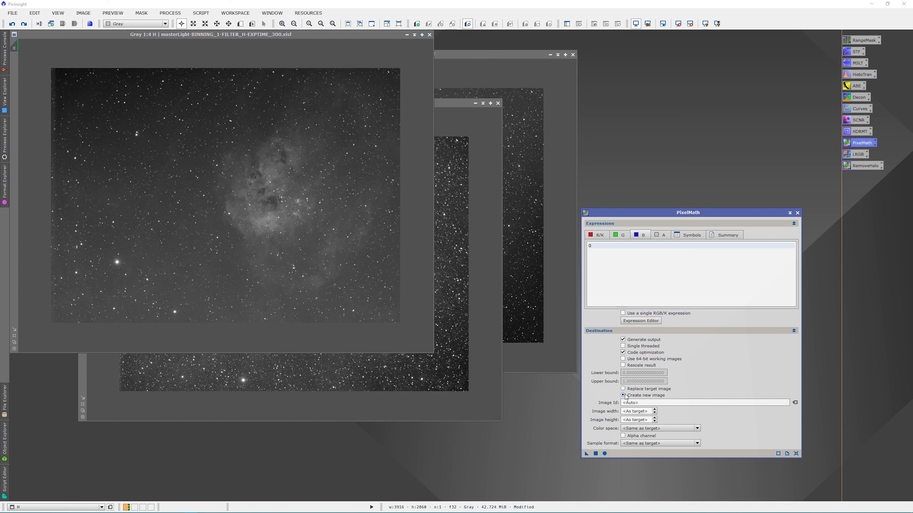
left_click(633, 428)
left_click(632, 440)
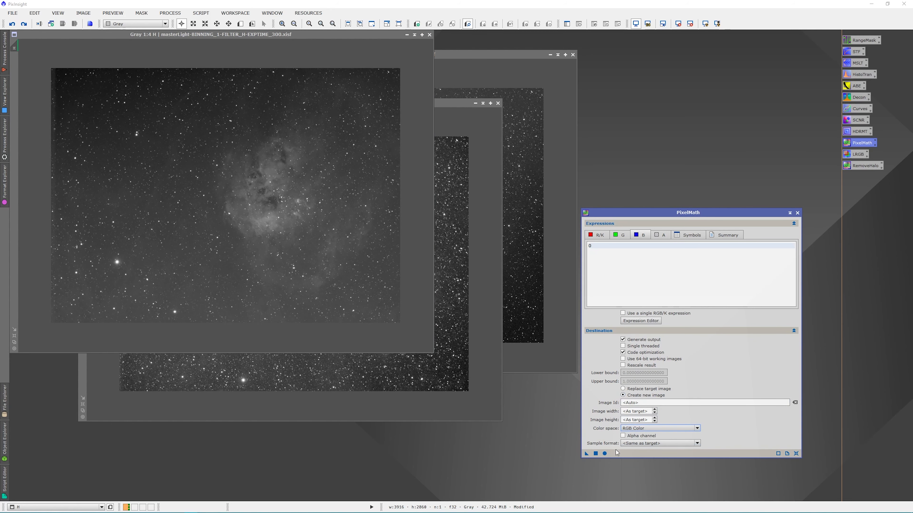
left_click(596, 454)
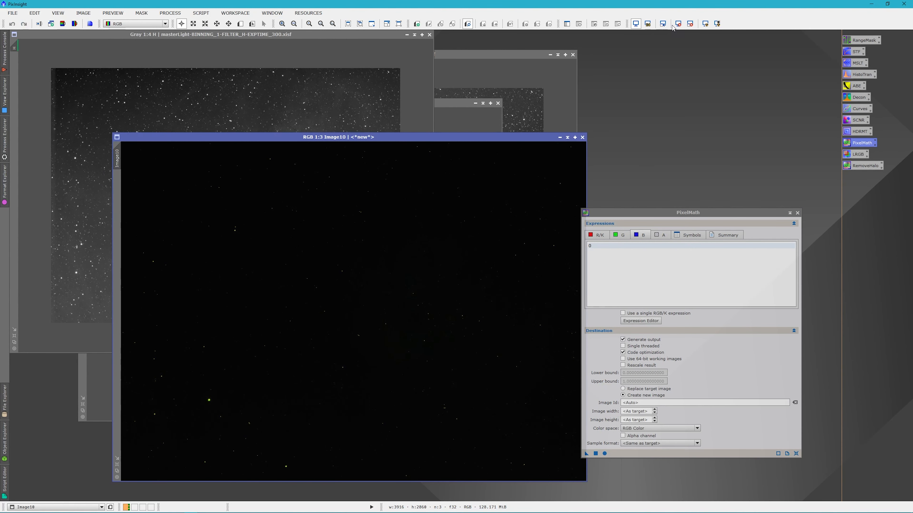
Apply an automatic screen stretch to the new RGB image, move its window higher, and close PixelMath
left_click(705, 24)
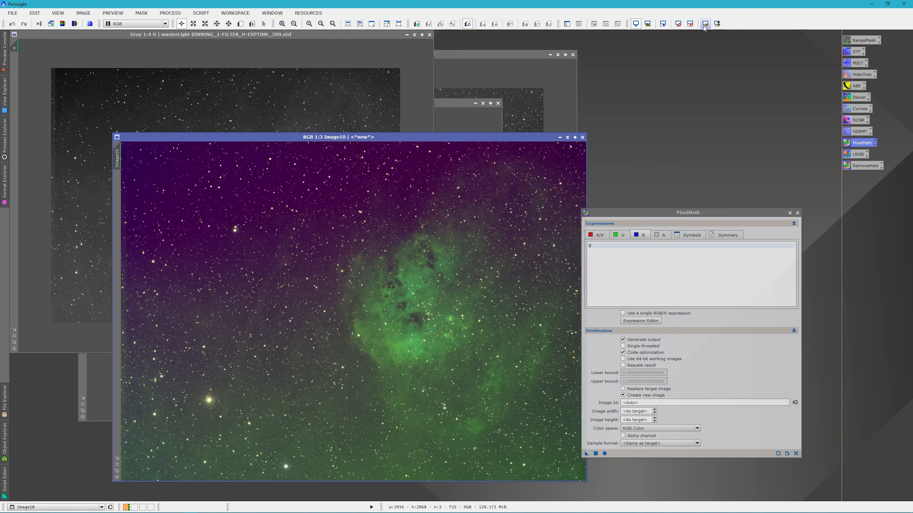
left_click_drag(416, 138, 395, 83)
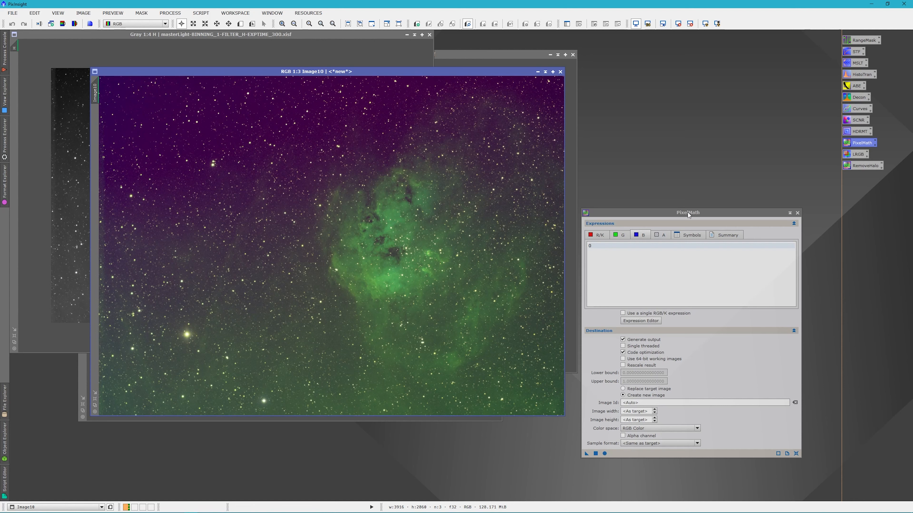
left_click(798, 214)
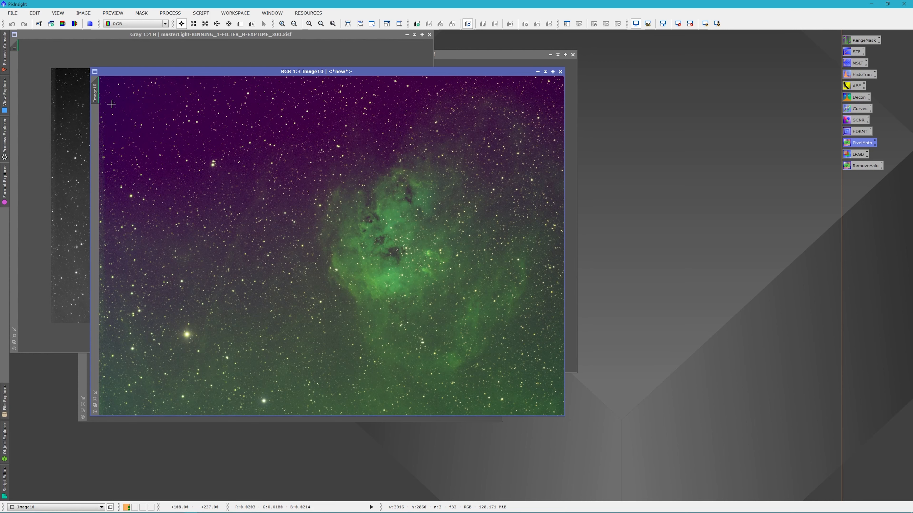
Duplicate the combined RGB image Image10 and position the copy's window over the original
mouse_move(98, 96)
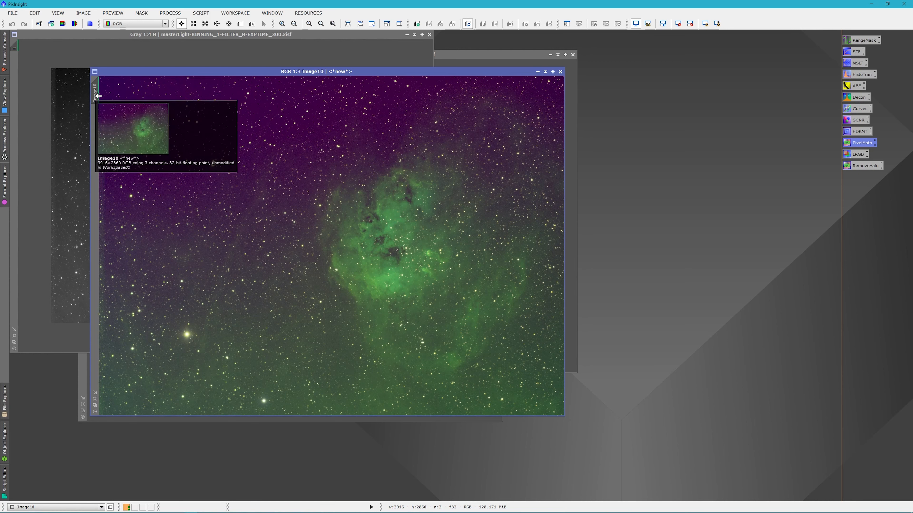
left_click_drag(98, 96, 653, 143)
left_click_drag(749, 128, 226, 96)
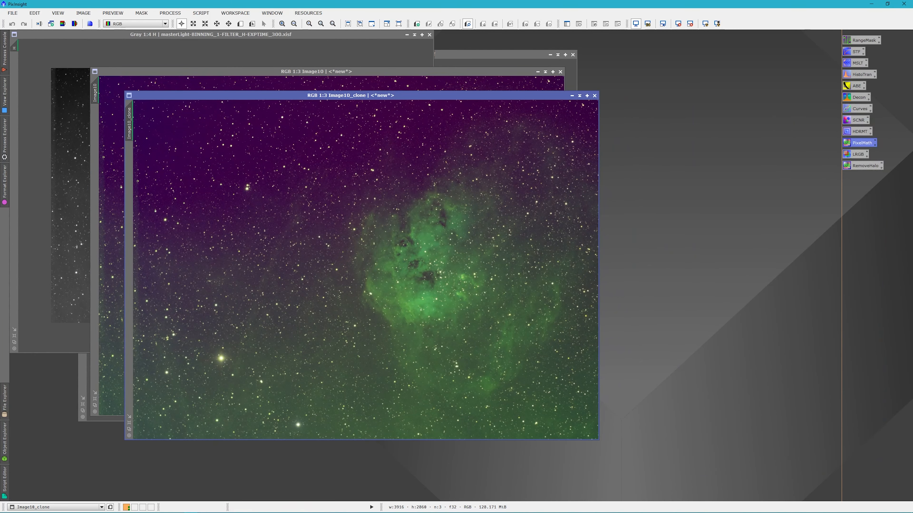
Minimize the O, H, S and original Image10 windows to icons, leaving only the cloned RGB image open
left_click(550, 54)
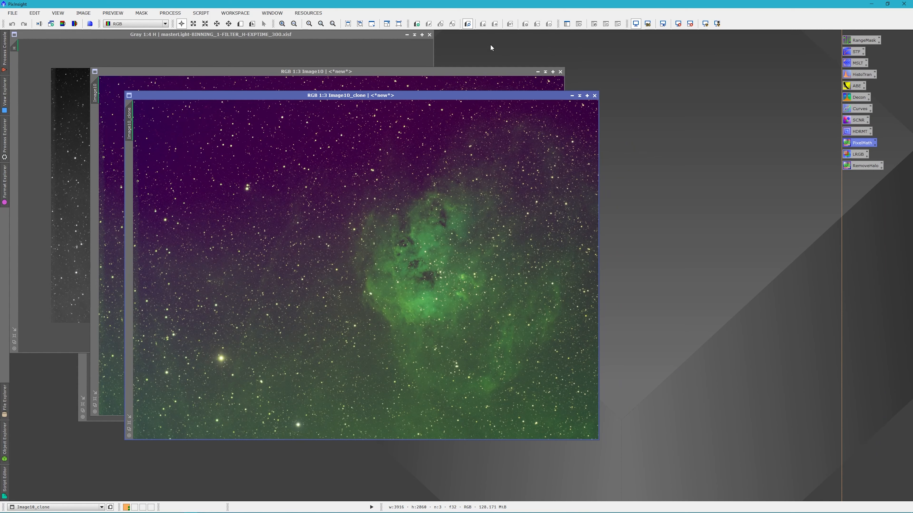
left_click(394, 45)
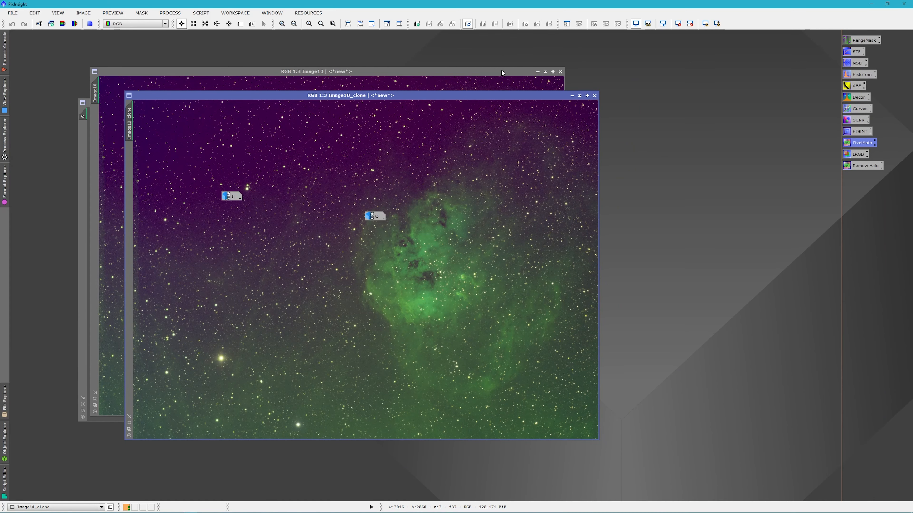
left_click(531, 71)
left_click(538, 71)
left_click_drag(476, 97, 642, 135)
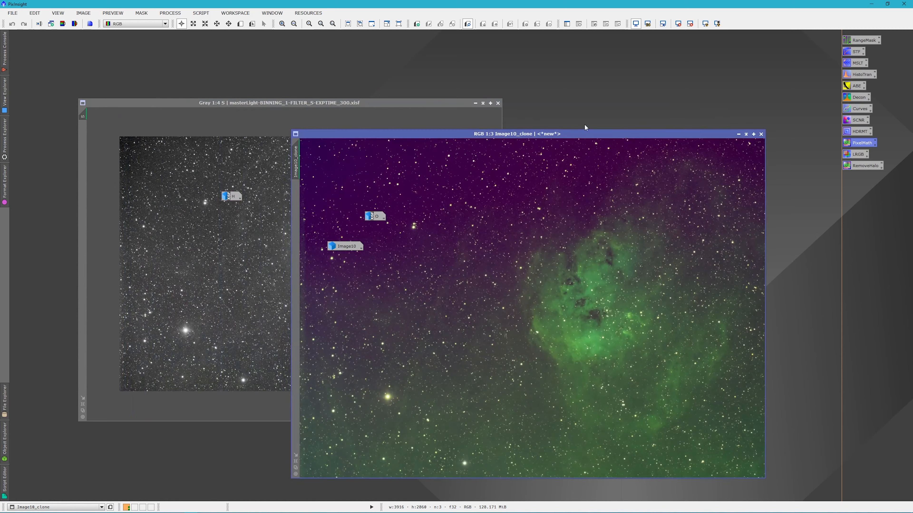
left_click(475, 104)
Gather the O, Image10, S and H icons in a corner of the workspace and move the cloned image's window closer to them
left_click_drag(376, 217, 28, 45)
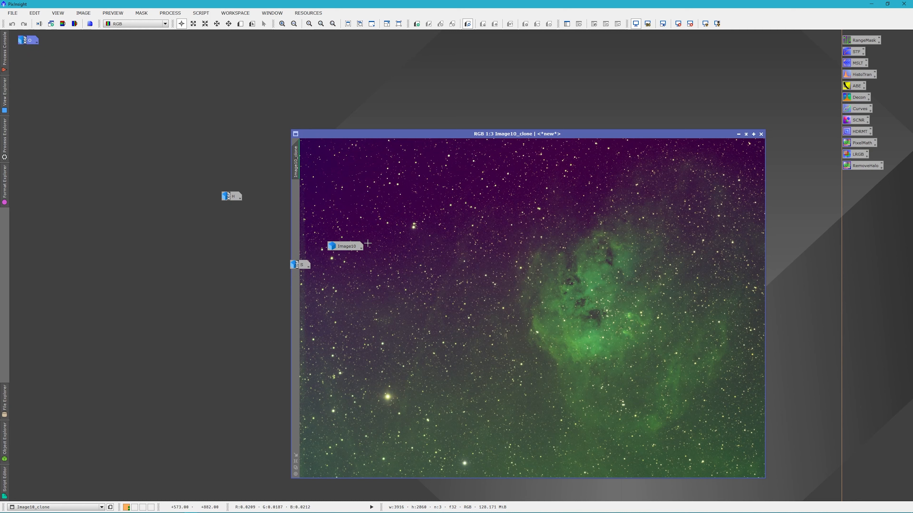
left_click_drag(347, 246, 80, 46)
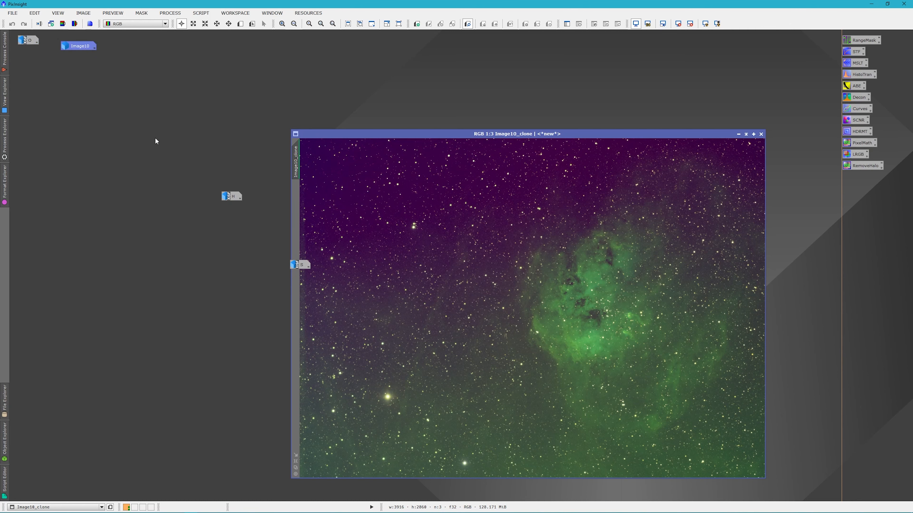
left_click_drag(297, 265, 24, 53)
left_click_drag(225, 196, 19, 63)
left_click_drag(449, 133, 273, 69)
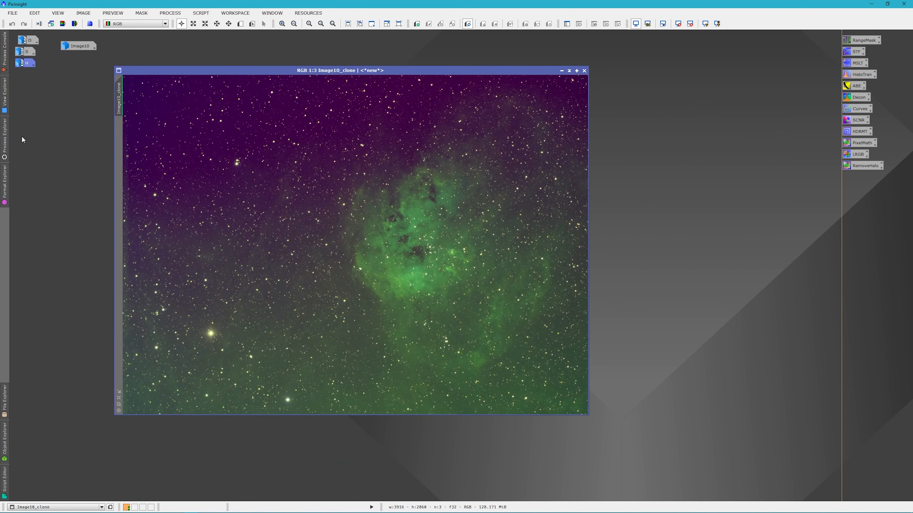
Start a DynamicBackgroundExtraction session on the cloned image with reset settings and show the second set of model parameters
left_click(2, 140)
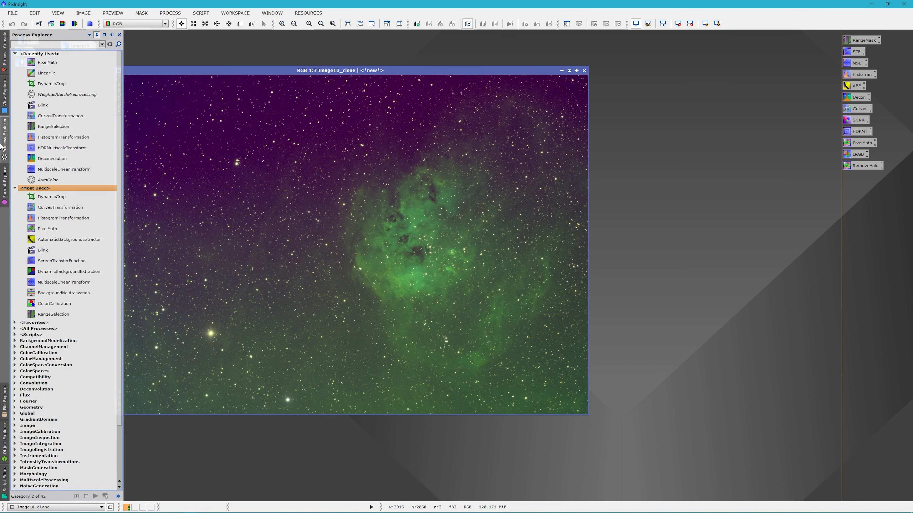
left_click(74, 272)
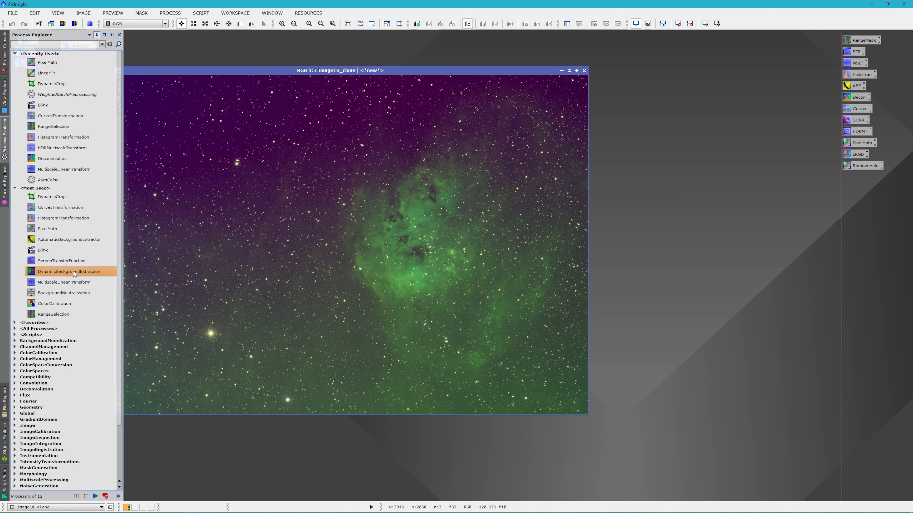
double_click(73, 271)
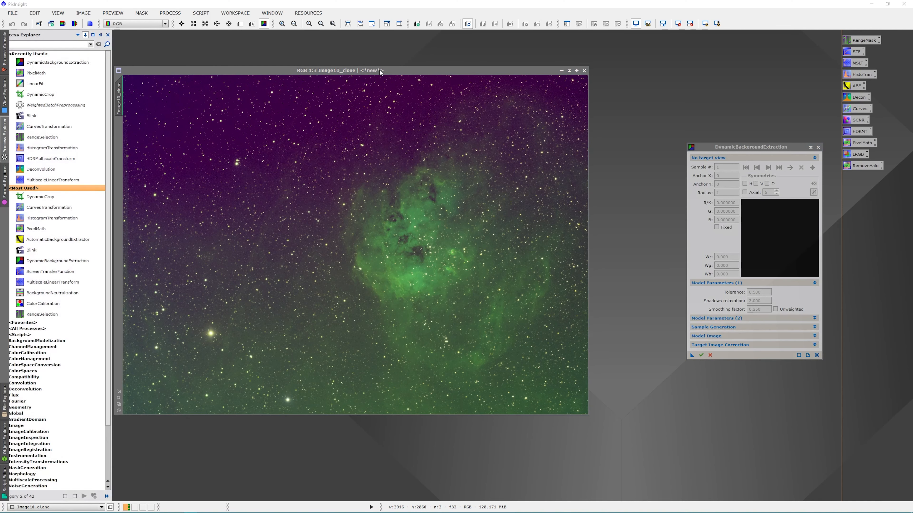
left_click(379, 69)
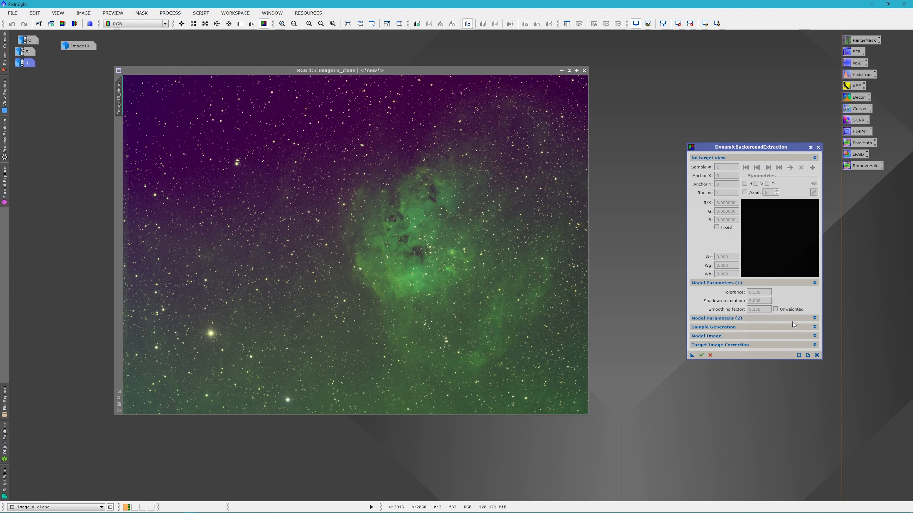
left_click(817, 355)
left_click(815, 318)
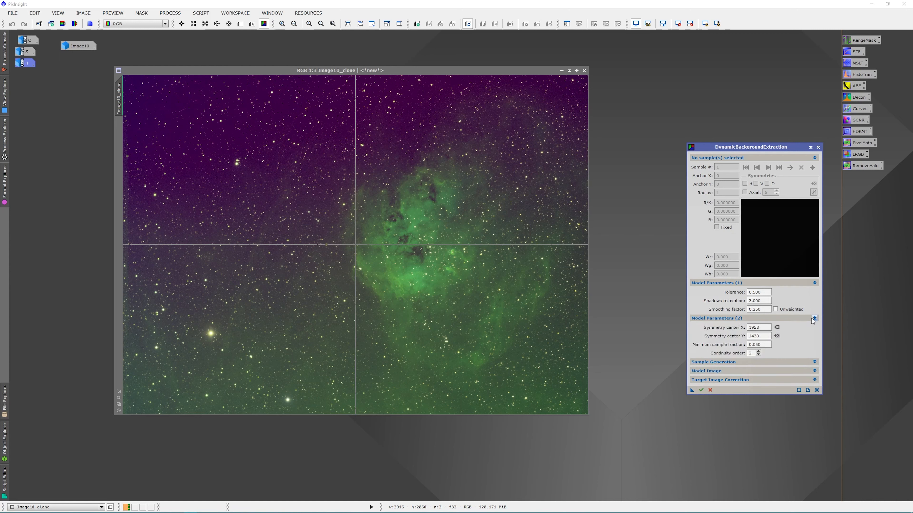
Set the default sample radius to 150, tolerance to 2 and shadows relaxation to 6, and generate the background samples
left_click(815, 362)
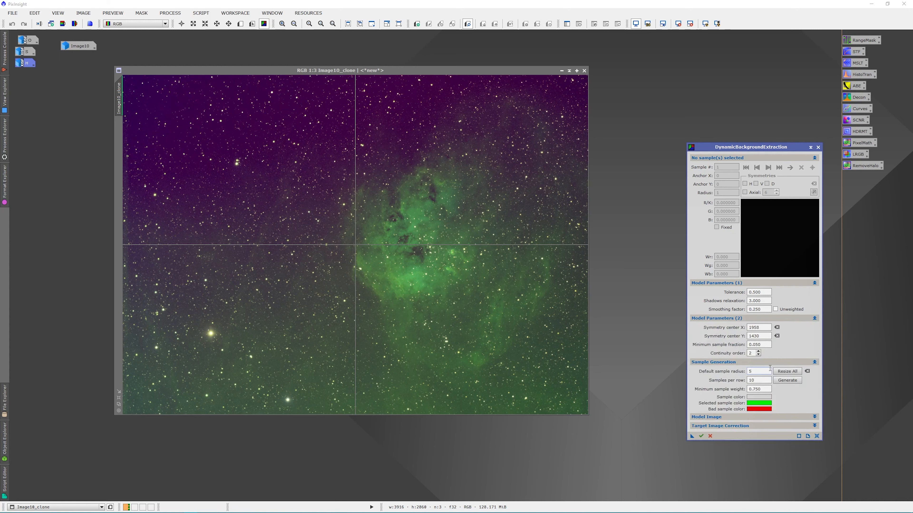
double_click(750, 372)
left_click_drag(761, 292, 749, 294)
type("2")
key("Tab")
type("6")
left_click(793, 383)
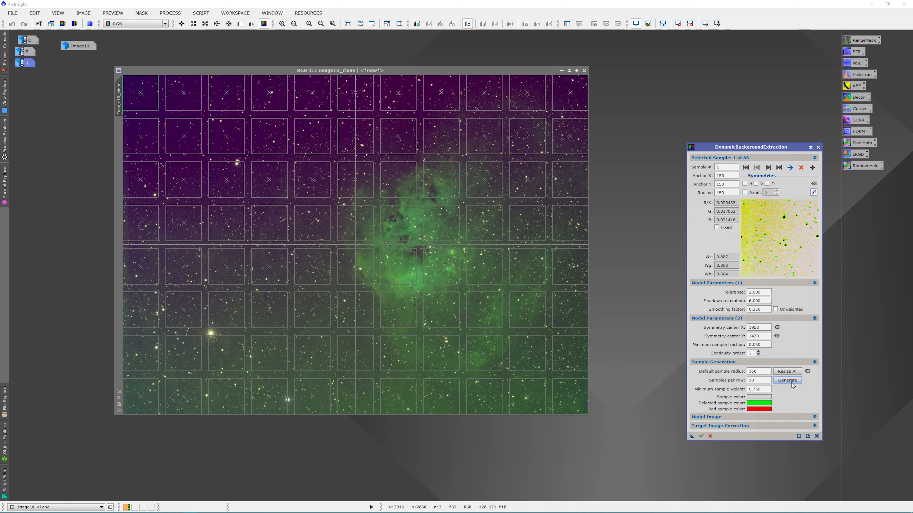
Delete all the interior background samples, including those over the nebula, keeping only the ring of samples along the image borders
left_click(181, 142)
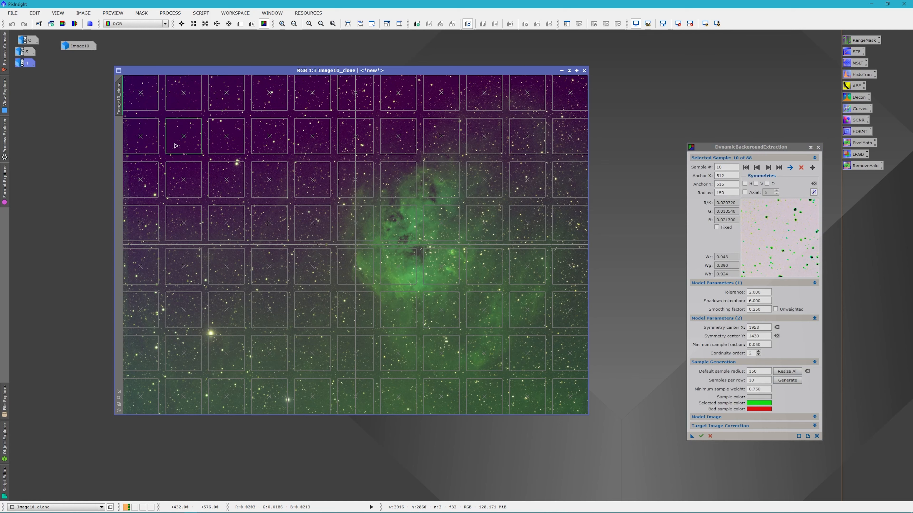
key("Delete")
key("Delete")
key("Delete")
key("Delete")
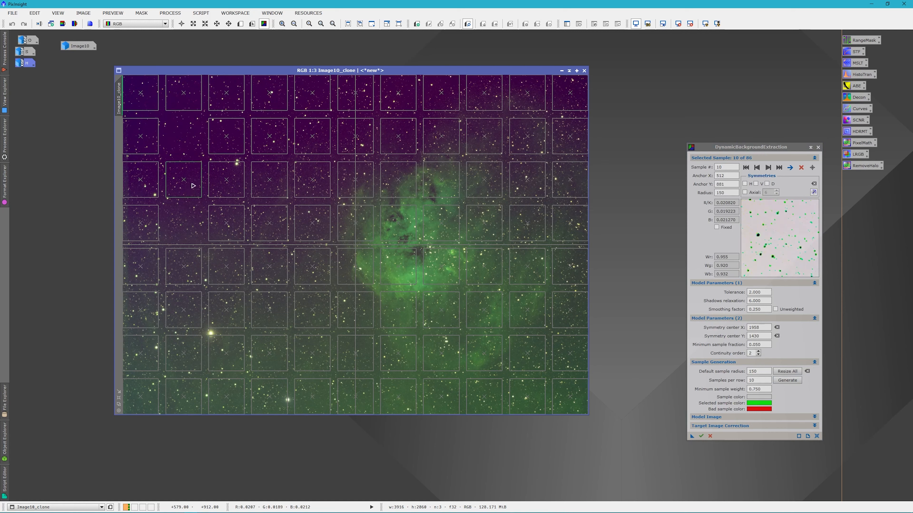
key("Delete")
left_click(231, 252)
key("Delete")
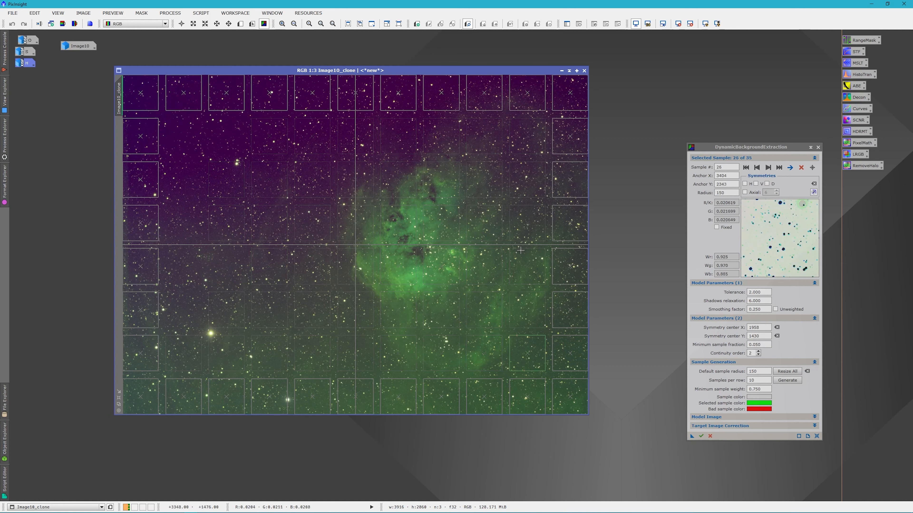
key("Delete")
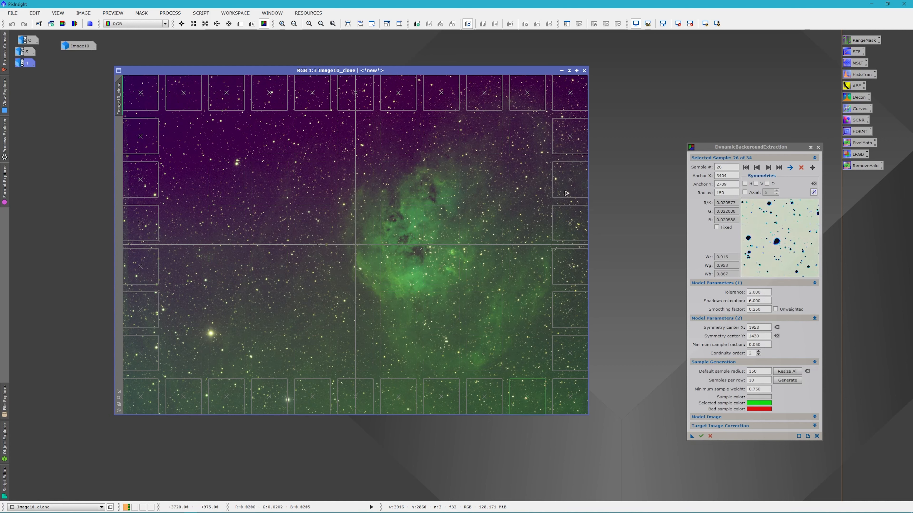
Delete the right-edge samples between the upper corner and the second-lowest one, plus the upper-edge sample beside that corner
left_click_drag(570, 194, 568, 194)
left_click(565, 142)
key("Delete")
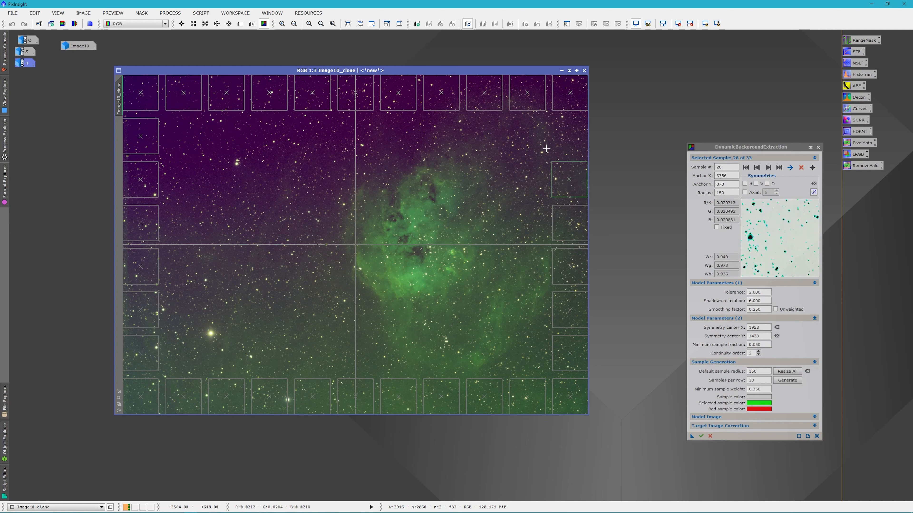
key("Delete")
key("Delete")
key("Delete")
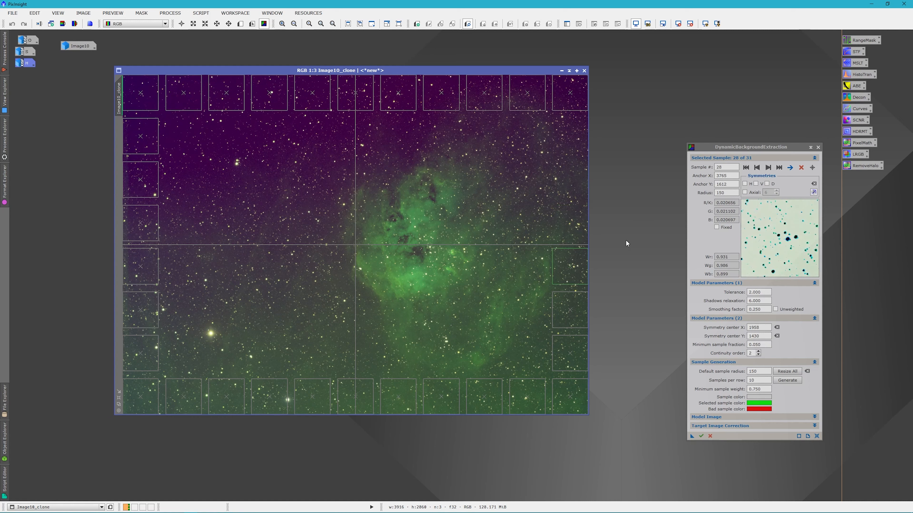
key("Delete")
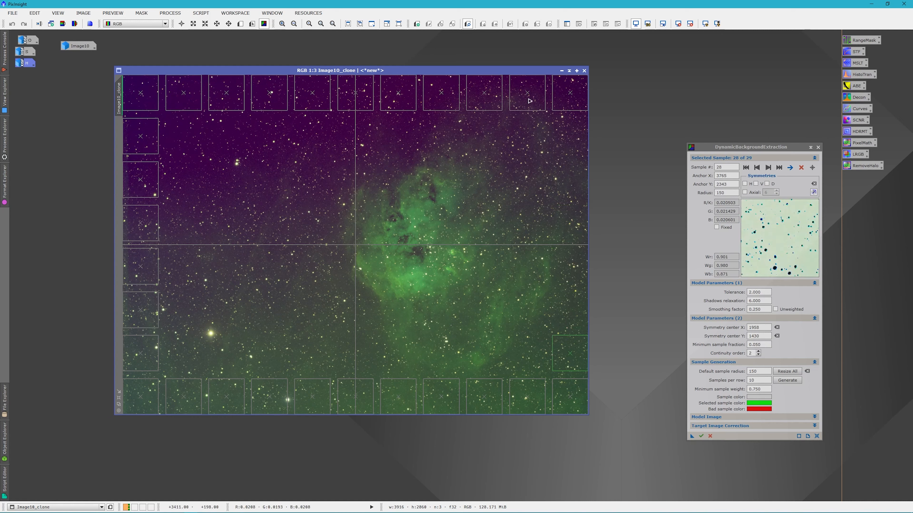
left_click(528, 98)
key("Delete")
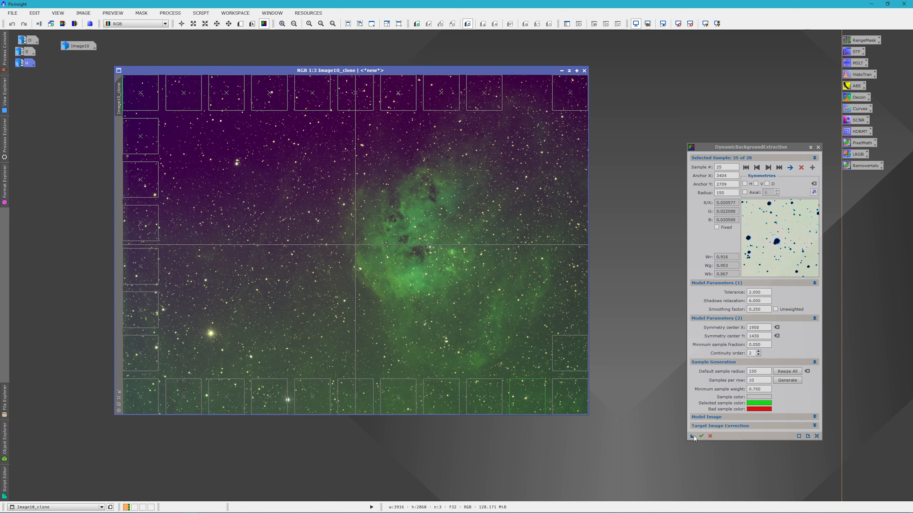
Save the extraction setup as a process icon and execute it with Division correction, discarding the background model and replacing the target image
left_click_drag(691, 436, 572, 448)
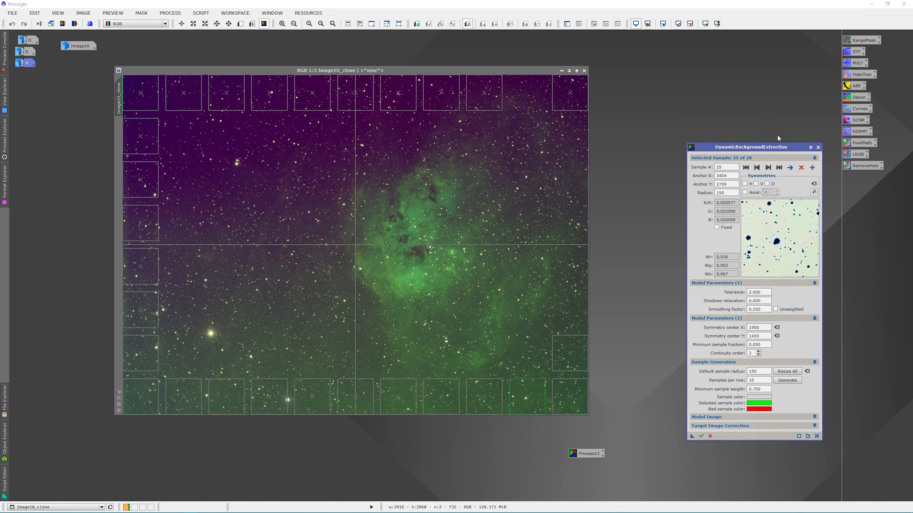
left_click(814, 426)
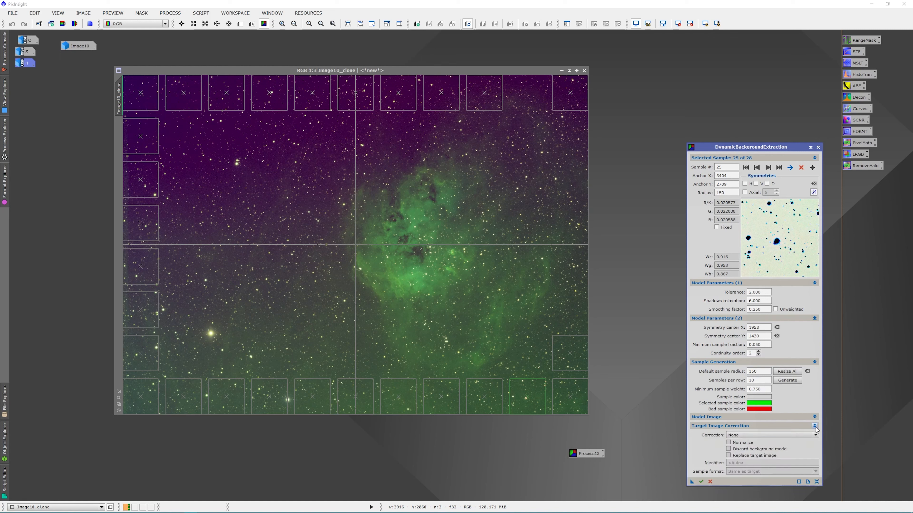
left_click(778, 435)
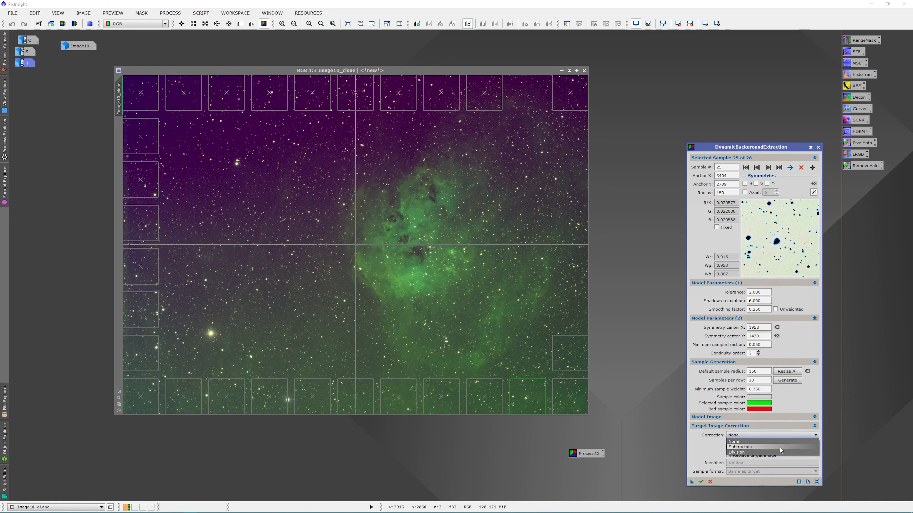
left_click(787, 452)
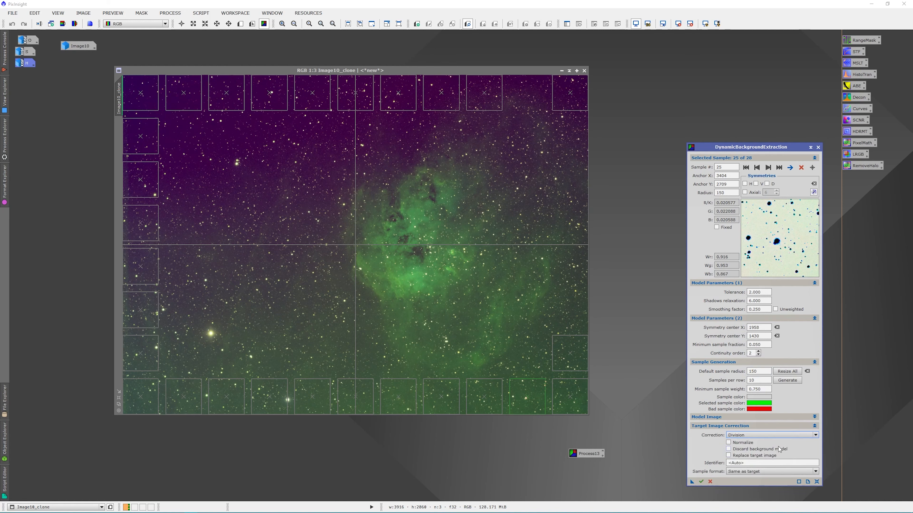
left_click(768, 456)
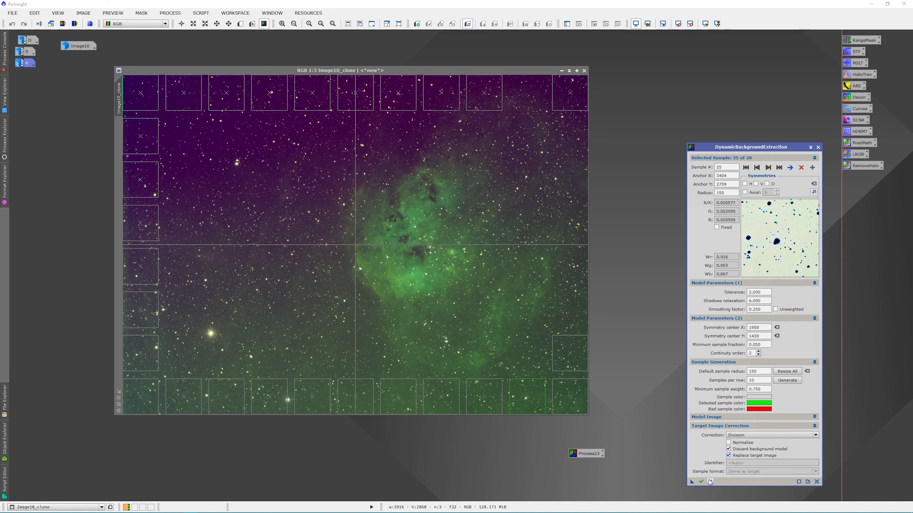
left_click(701, 481)
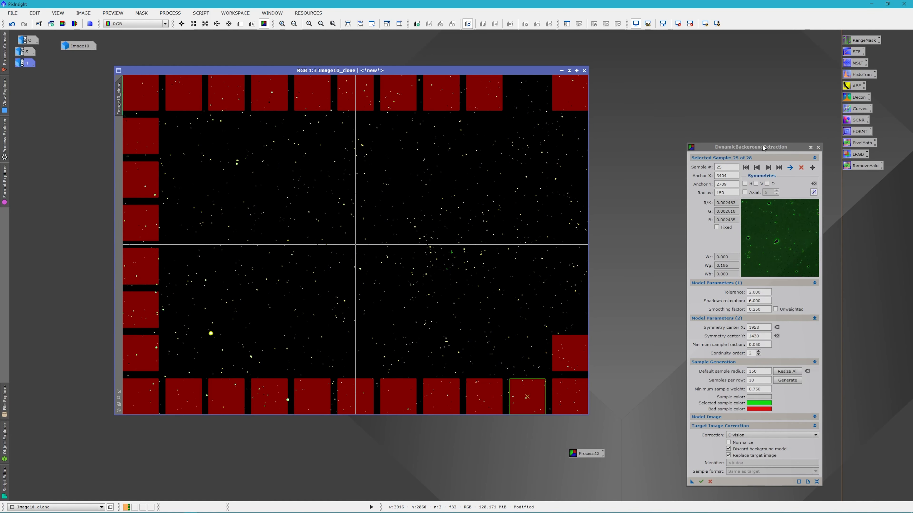
Close the DynamicBackgroundExtraction session and apply a new automatic screen stretch to the cloned image
left_click(818, 147)
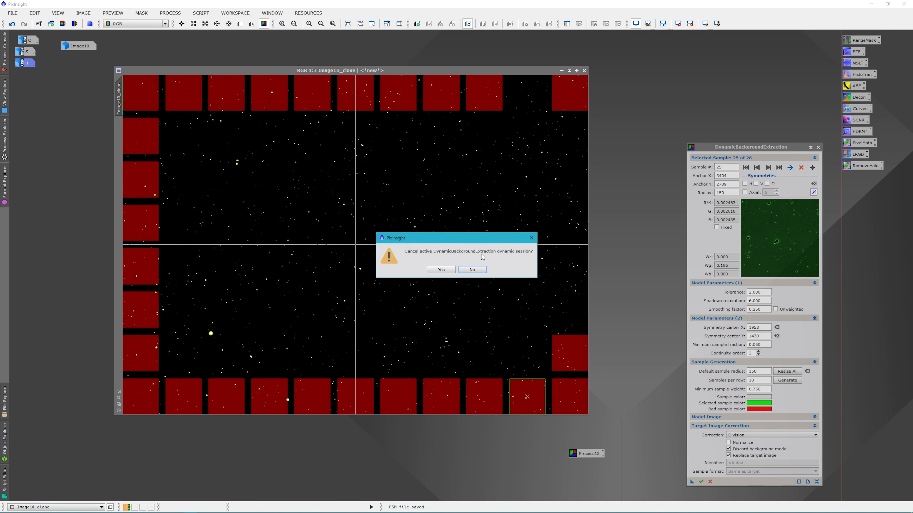
left_click(446, 271)
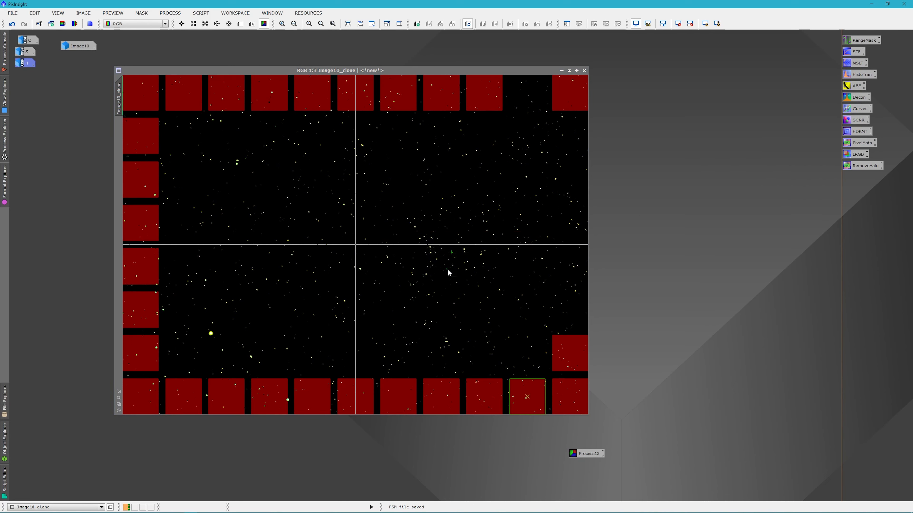
left_click(677, 24)
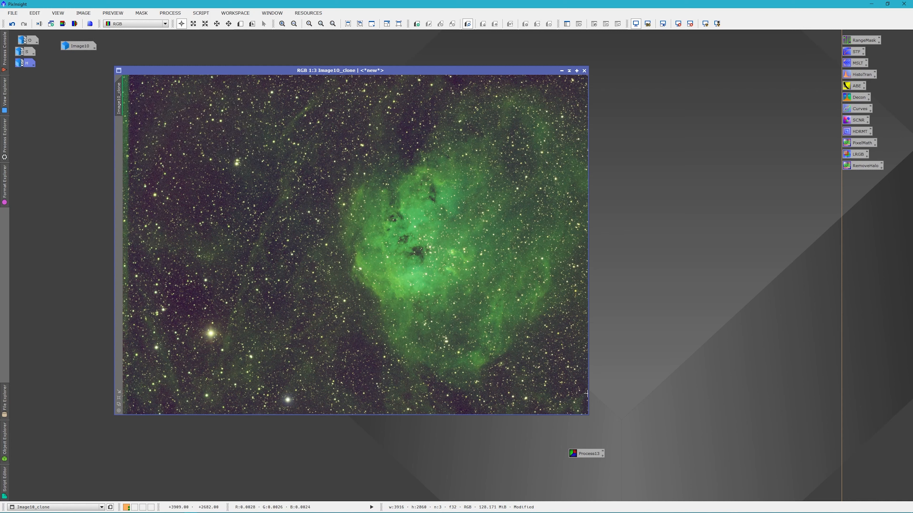
Reload the saved DynamicBackgroundExtraction setup and execute it with Subtraction correction, discarding the background model and replacing the target image
left_click(583, 452)
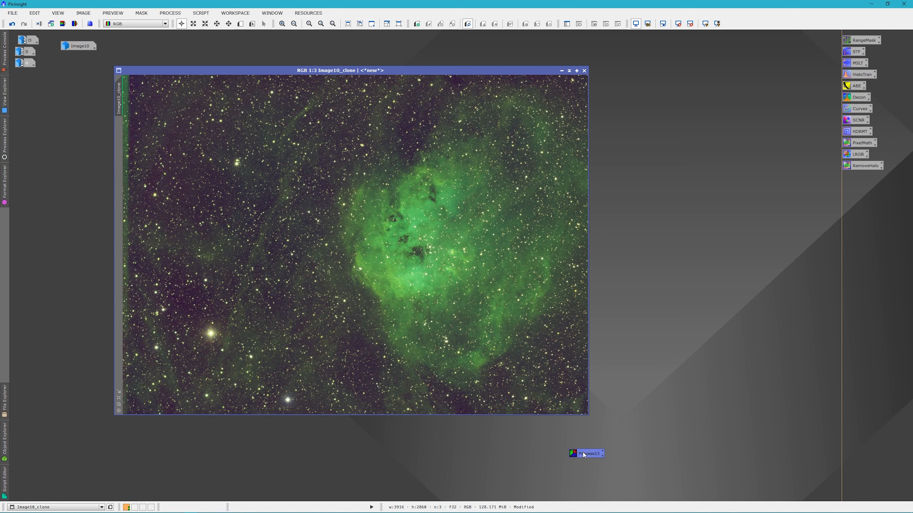
double_click(583, 453)
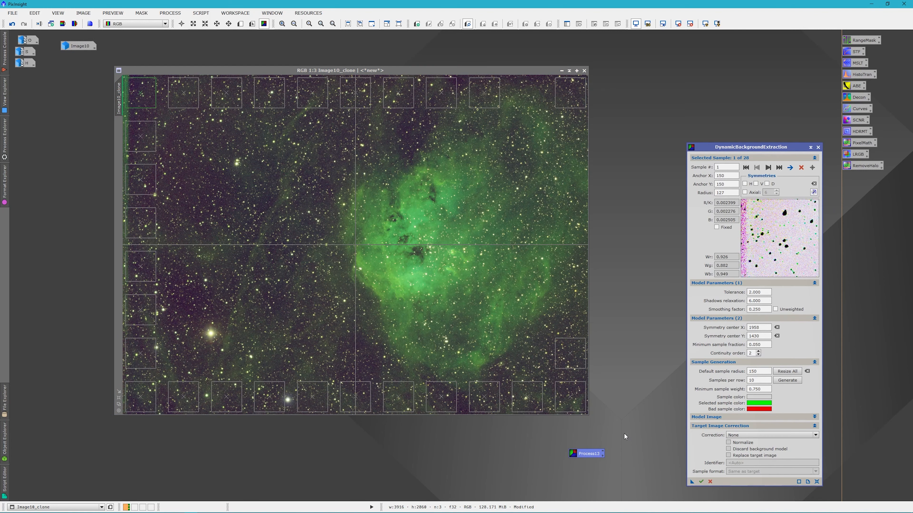
left_click(772, 435)
left_click(742, 448)
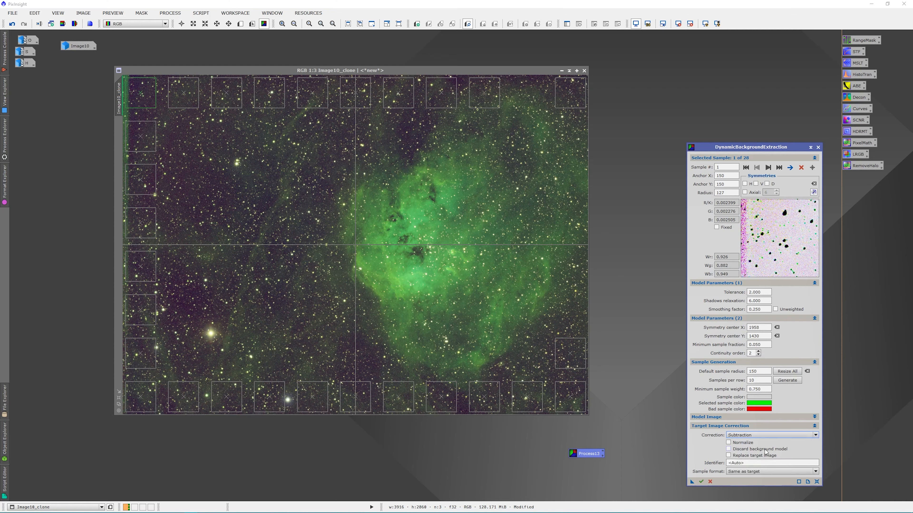
left_click(735, 455)
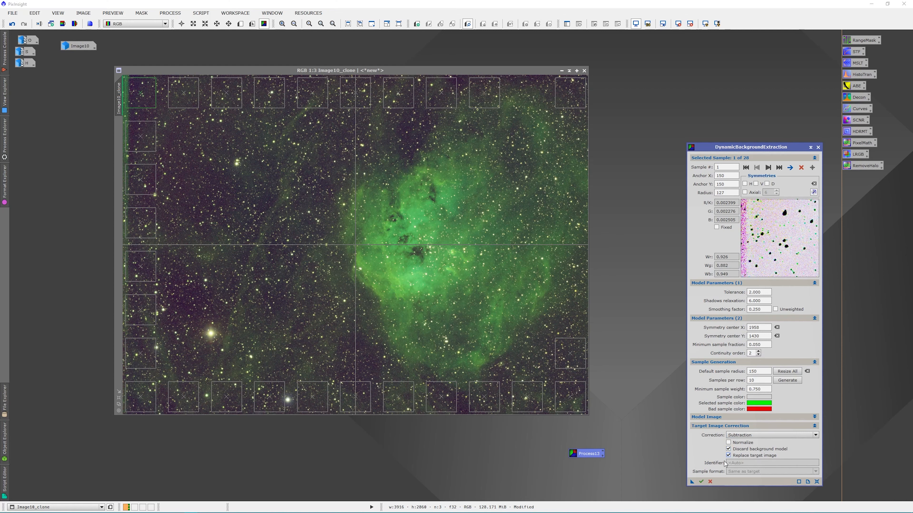
left_click(699, 484)
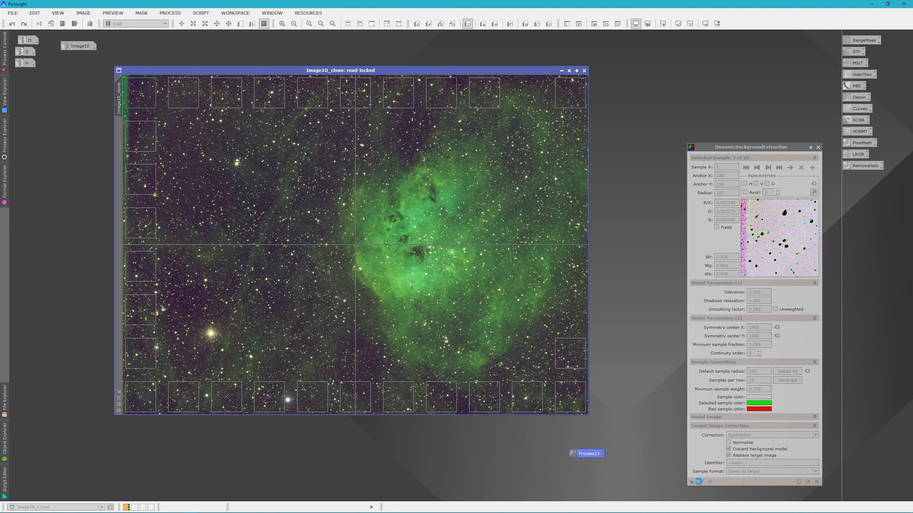
Close the DynamicBackgroundExtraction session, reset the clone's screen stretch and apply a new automatic one
left_click(818, 147)
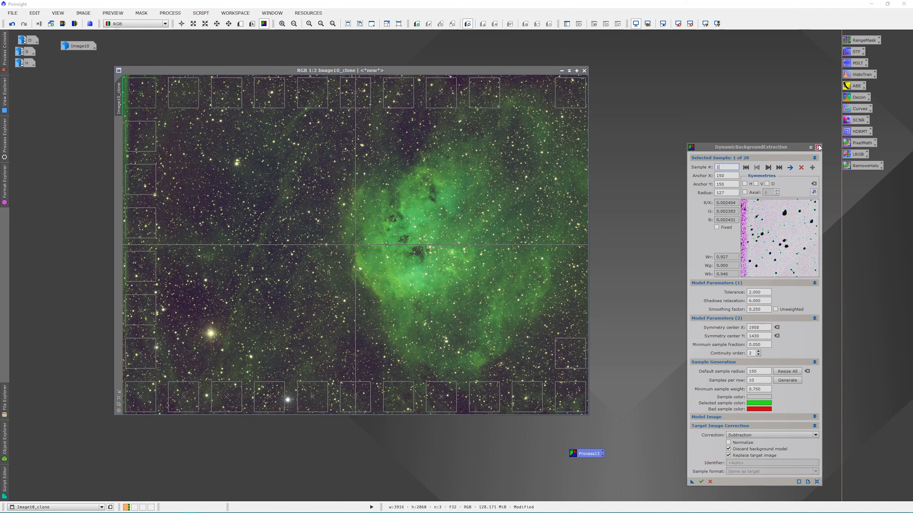
left_click(441, 269)
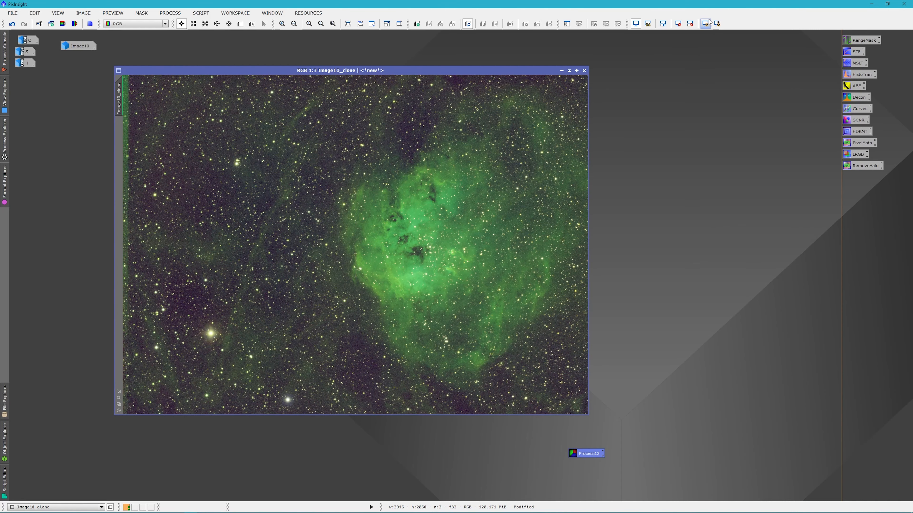
left_click(678, 24)
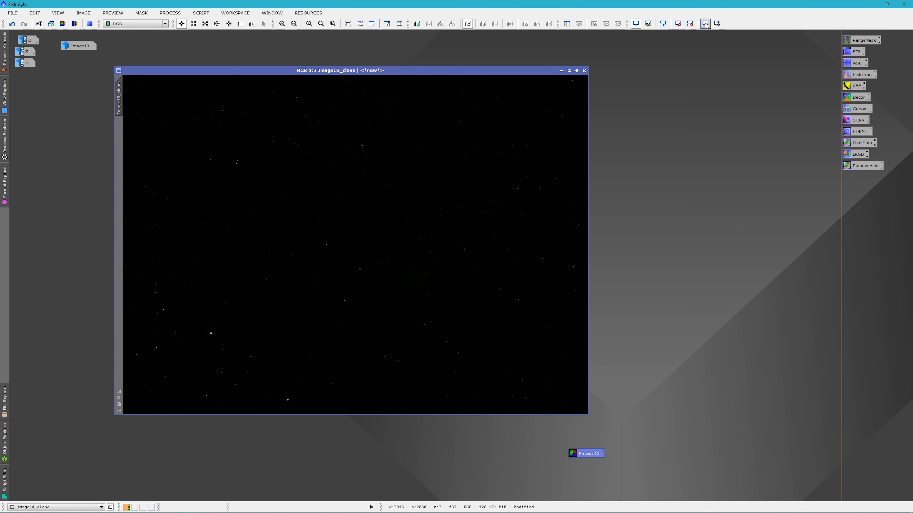
left_click(705, 24)
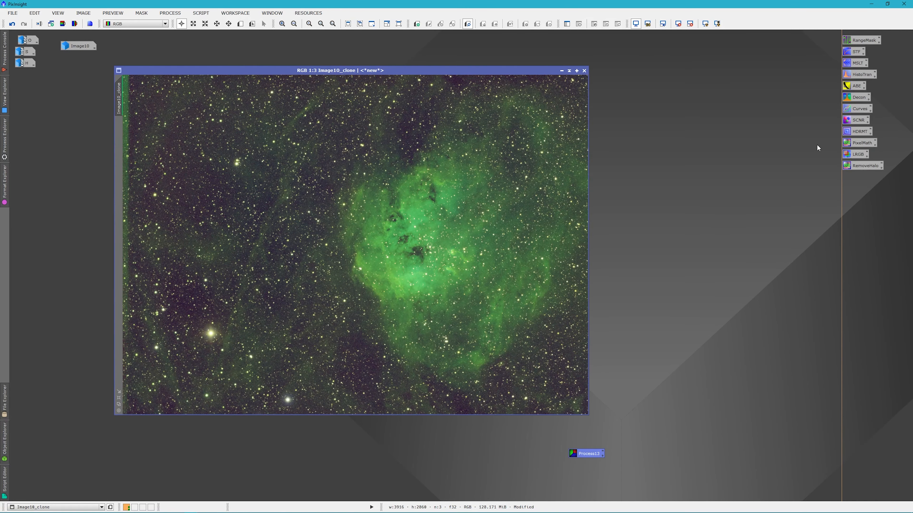
Load the saved MultiscaleLinearTransform setup and define a small preview over the dark sky just above the nebula's core
double_click(847, 64)
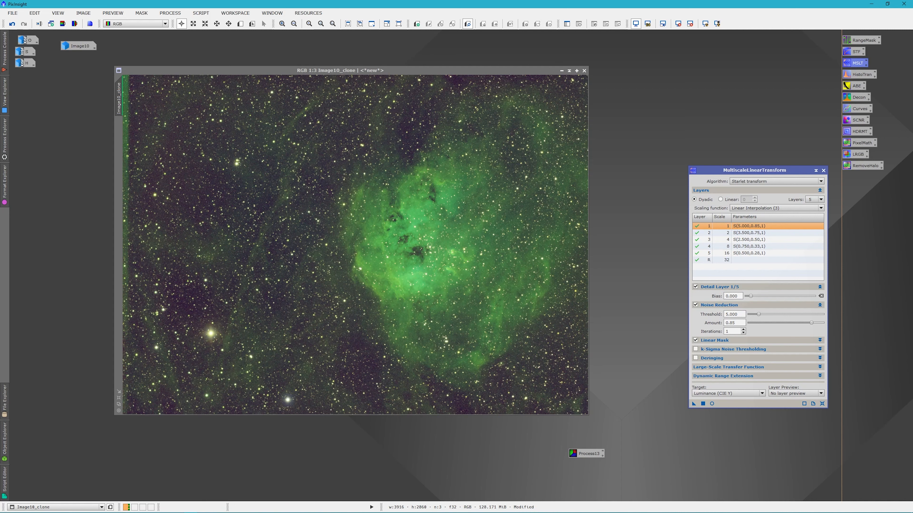
left_click(240, 24)
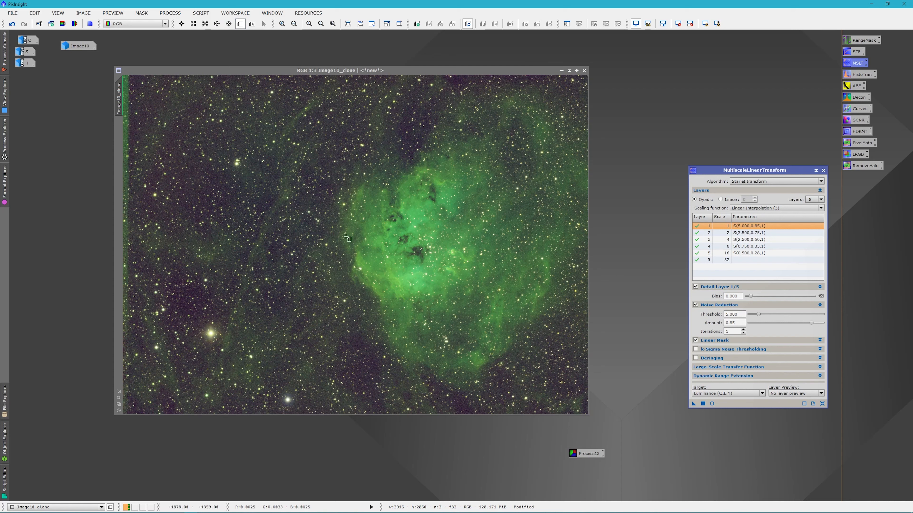
left_click_drag(391, 100, 440, 180)
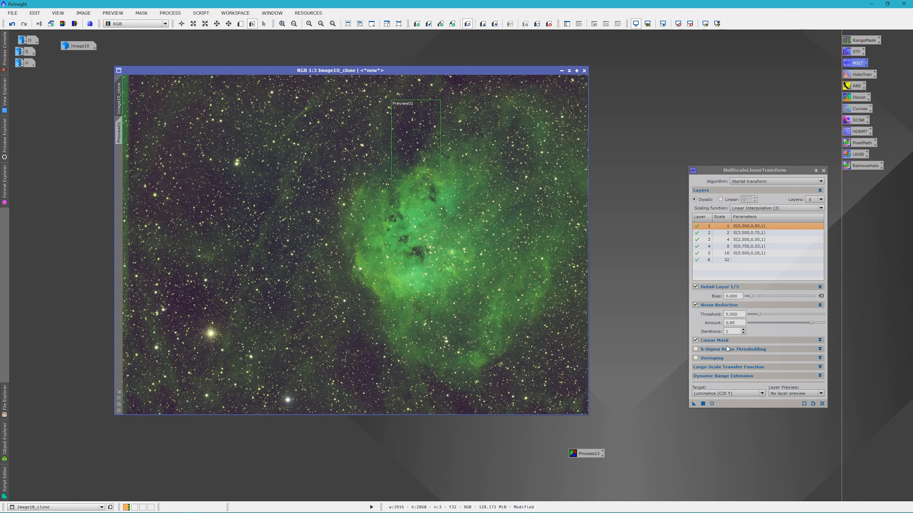
Target the RGB/K components in MultiscaleLinearTransform and show its linear mask in a real-time preview with the image's screen stretch reset
left_click(820, 341)
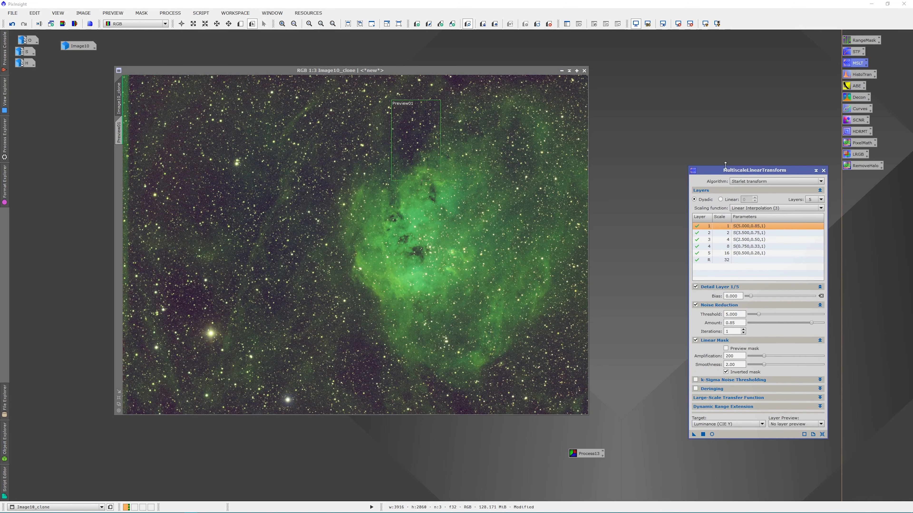
left_click(678, 23)
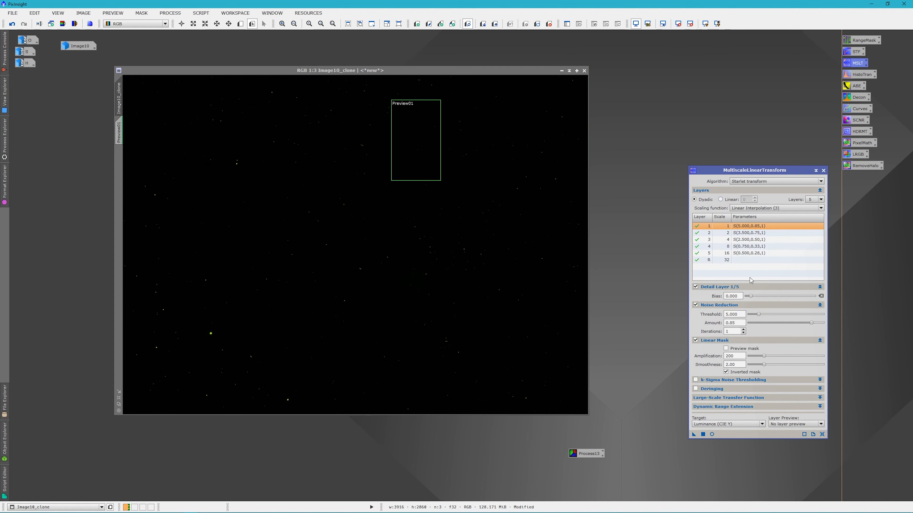
left_click(726, 349)
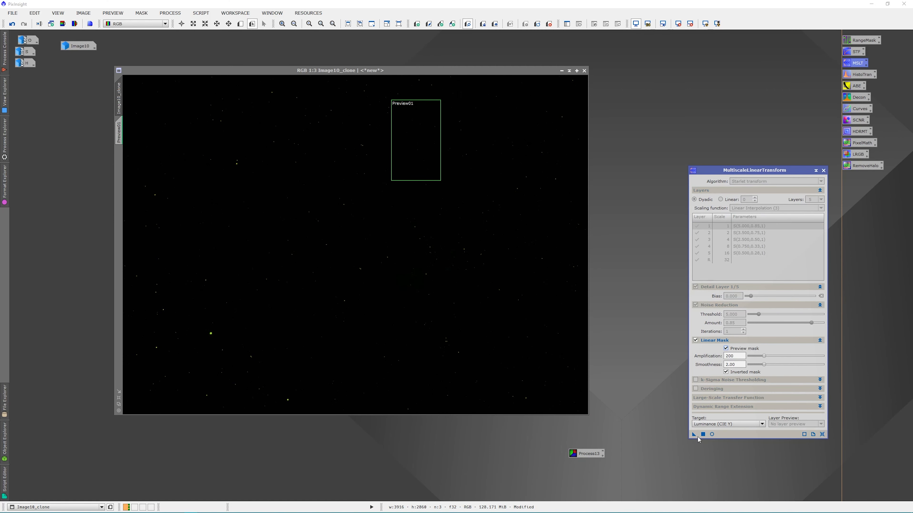
left_click(761, 425)
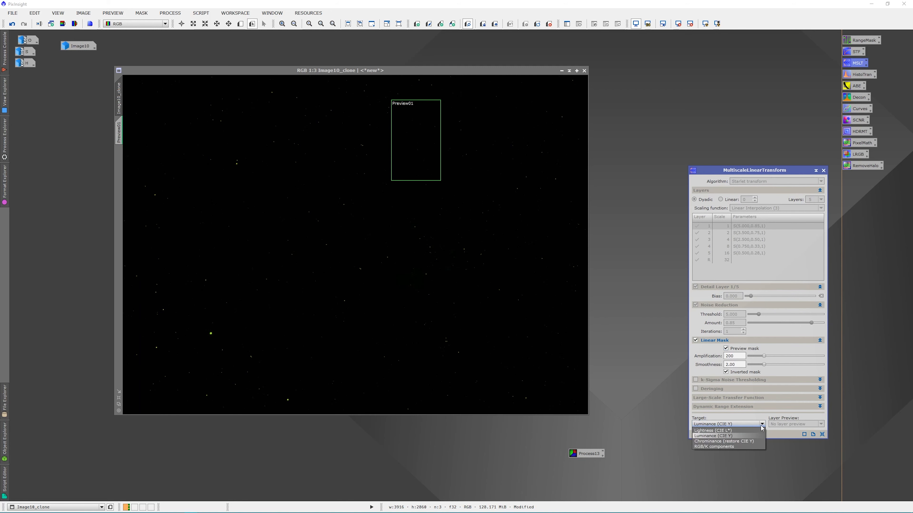
left_click(727, 448)
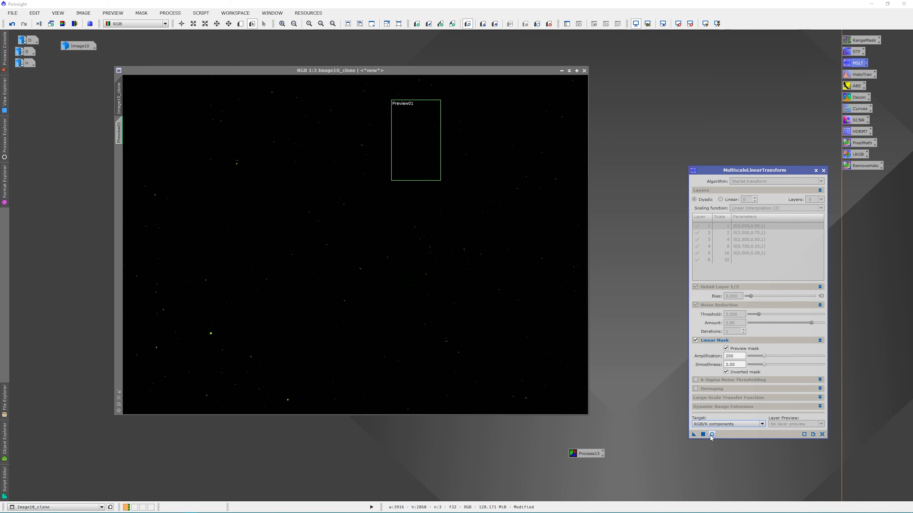
left_click(711, 434)
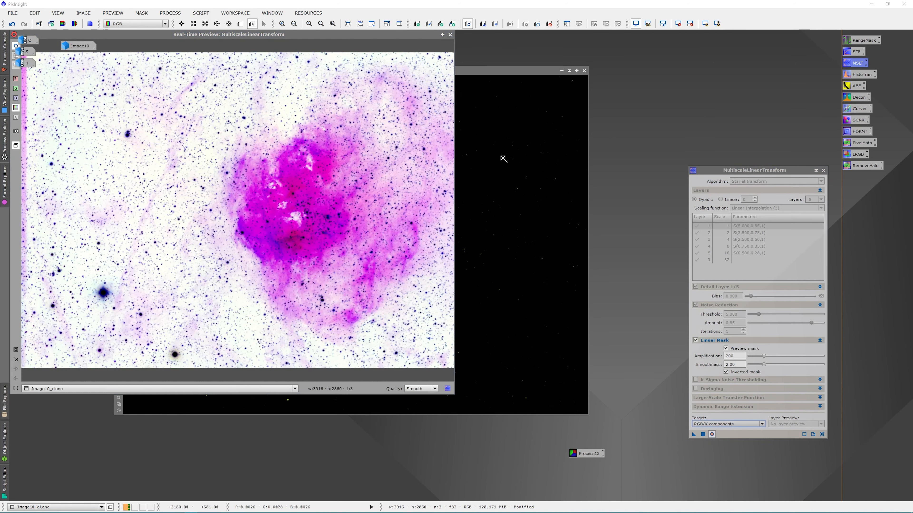
left_click_drag(364, 33, 525, 69)
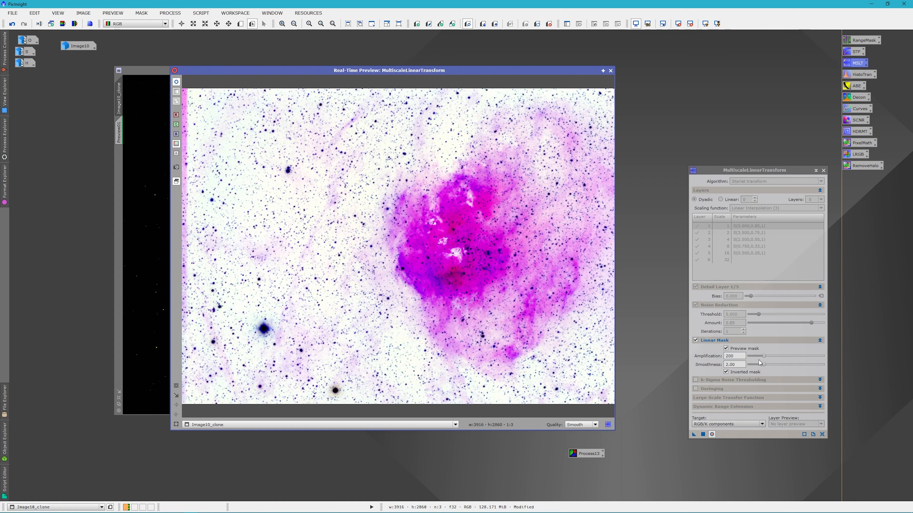
Compare the linear mask at amplifications of 550, 310 and 80, and return the amplification to 200
left_click_drag(764, 355, 790, 359)
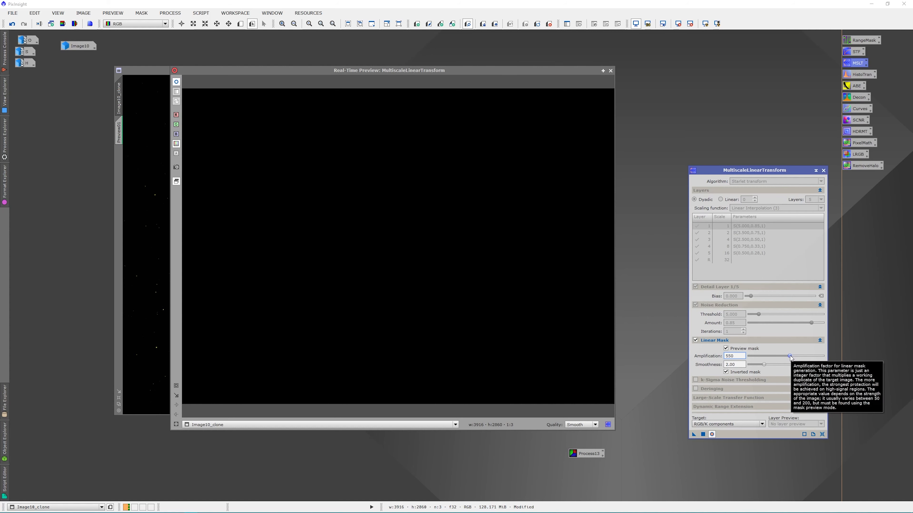
left_click_drag(790, 356, 774, 357)
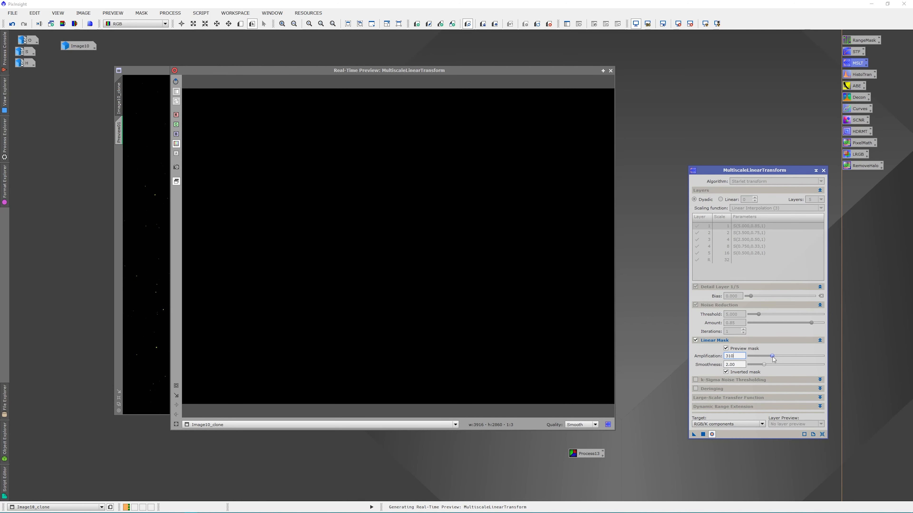
left_click_drag(772, 356, 755, 357)
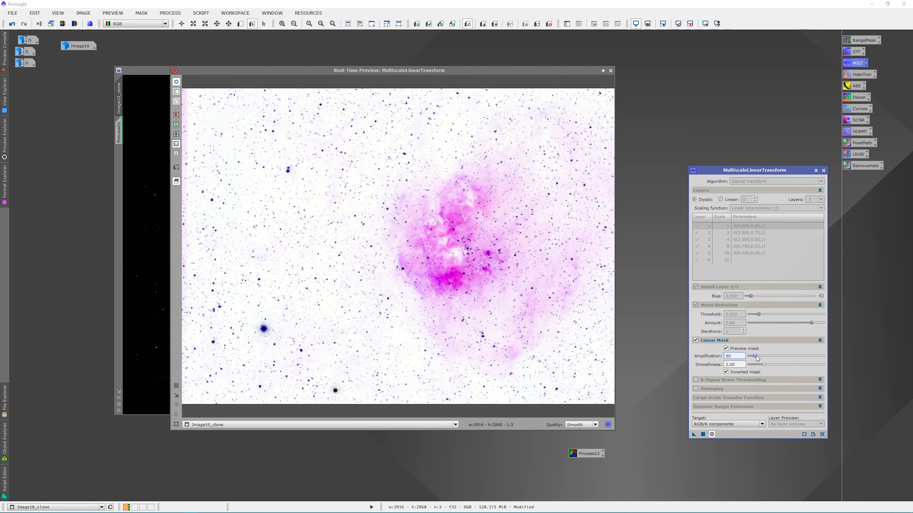
left_click_drag(755, 356, 765, 359)
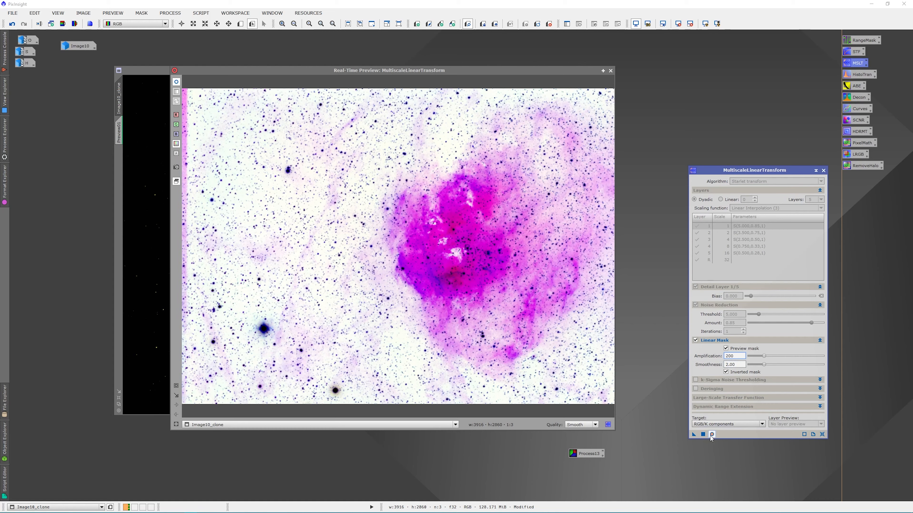
Close the real-time preview, turn off the mask preview and restore the clone's automatic screen stretch
left_click(611, 71)
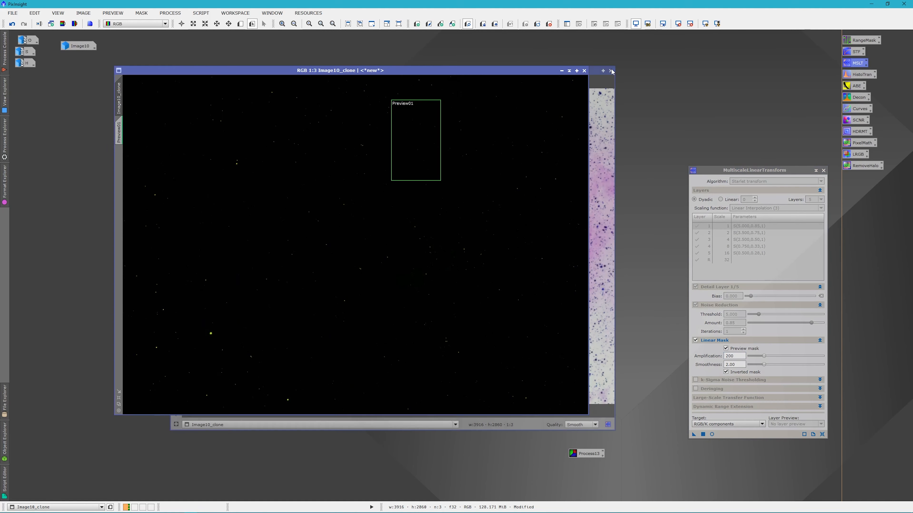
left_click(726, 349)
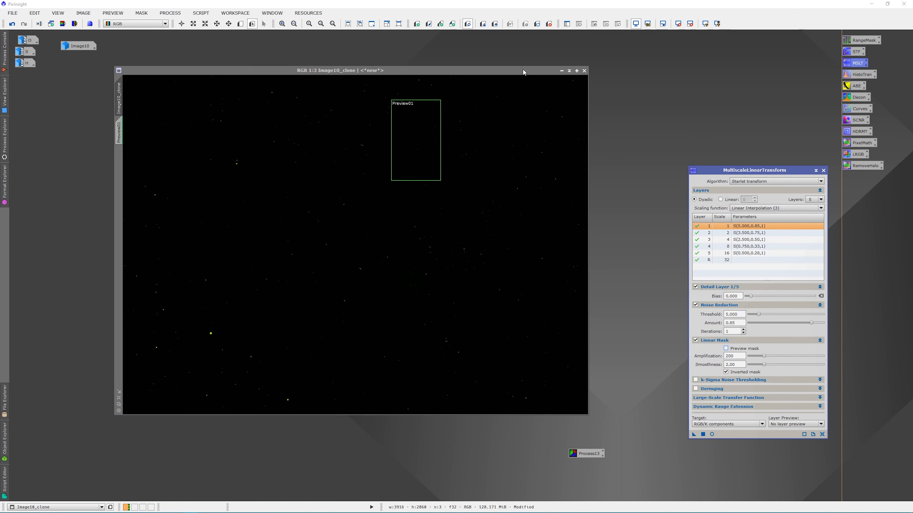
left_click(705, 23)
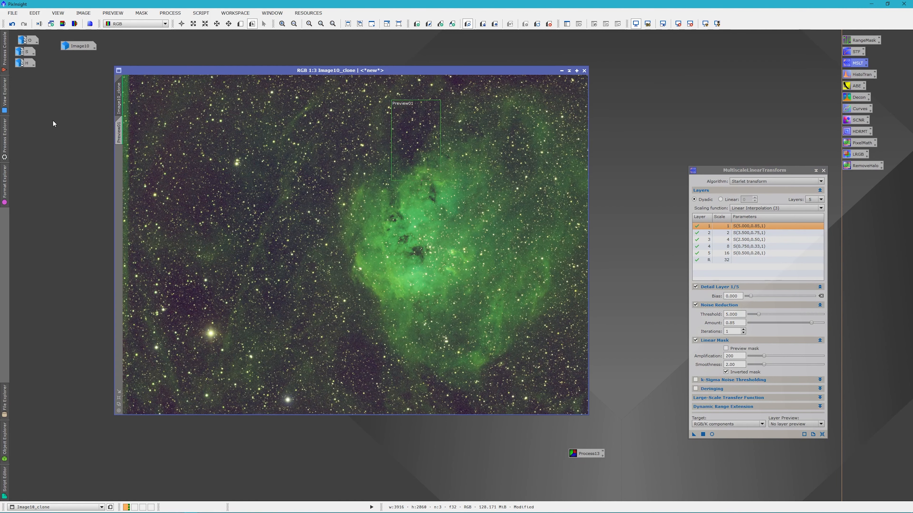
Test the MultiscaleLinearTransform noise reduction on the preview area and apply it to the full cloned image
left_click(119, 131)
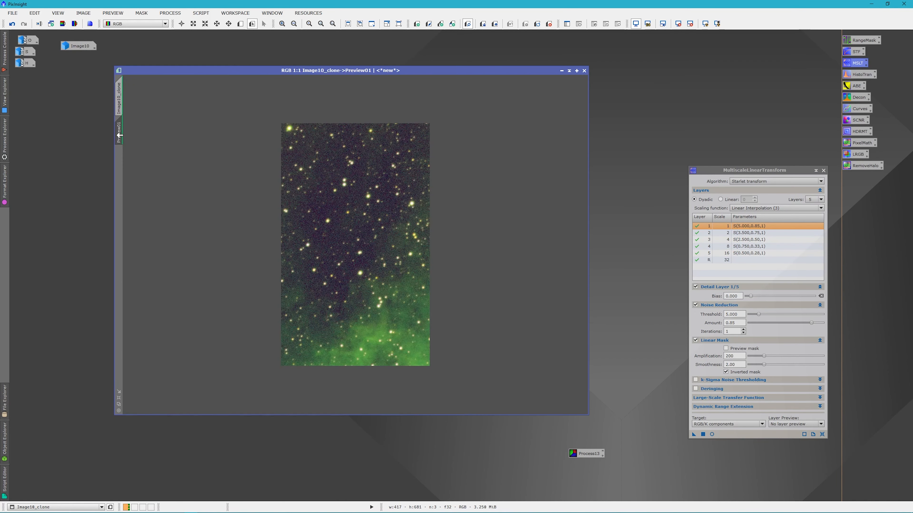
left_click_drag(693, 435, 342, 282)
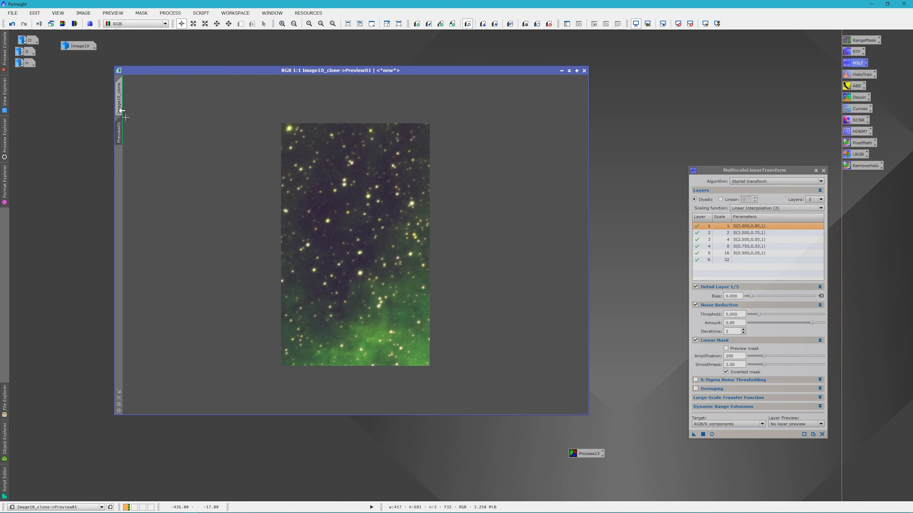
left_click(119, 99)
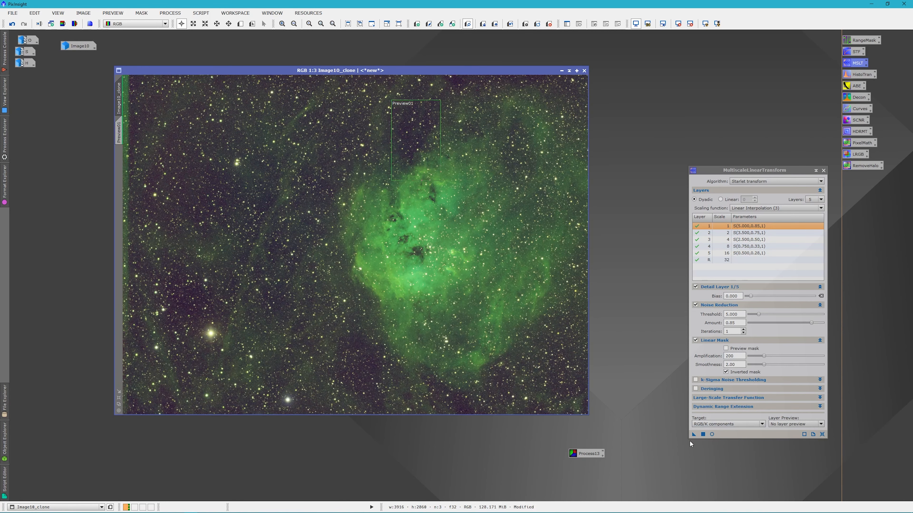
left_click_drag(694, 434, 352, 238)
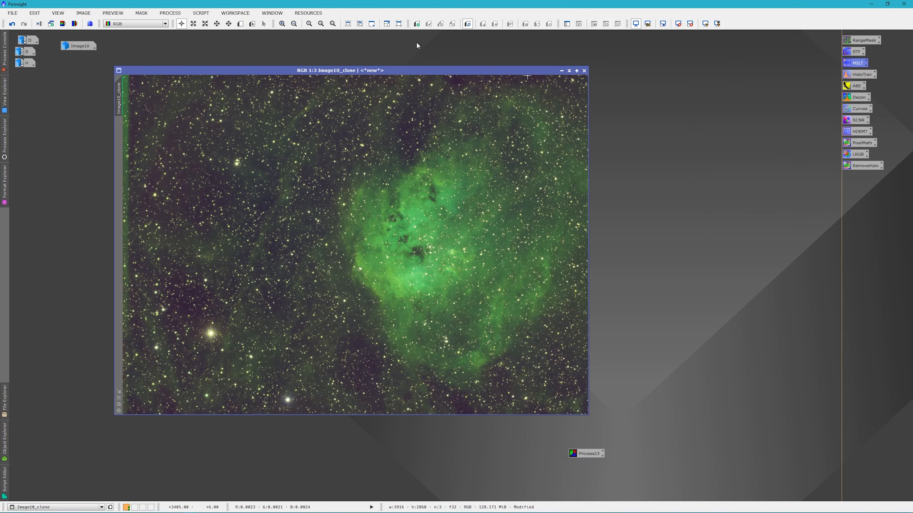
Run the AutoColor utility script on the cloned image and renew its automatic screen stretch
left_click(170, 13)
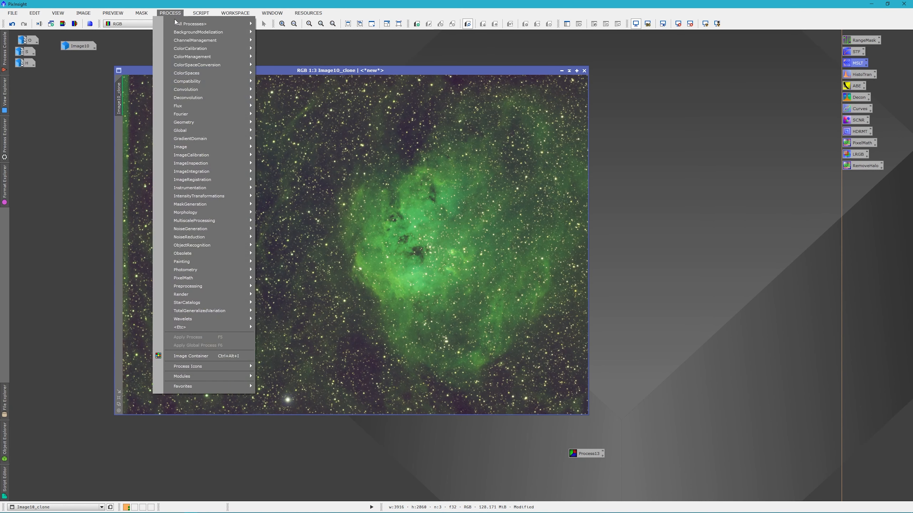
mouse_move(178, 24)
mouse_move(201, 13)
mouse_move(226, 106)
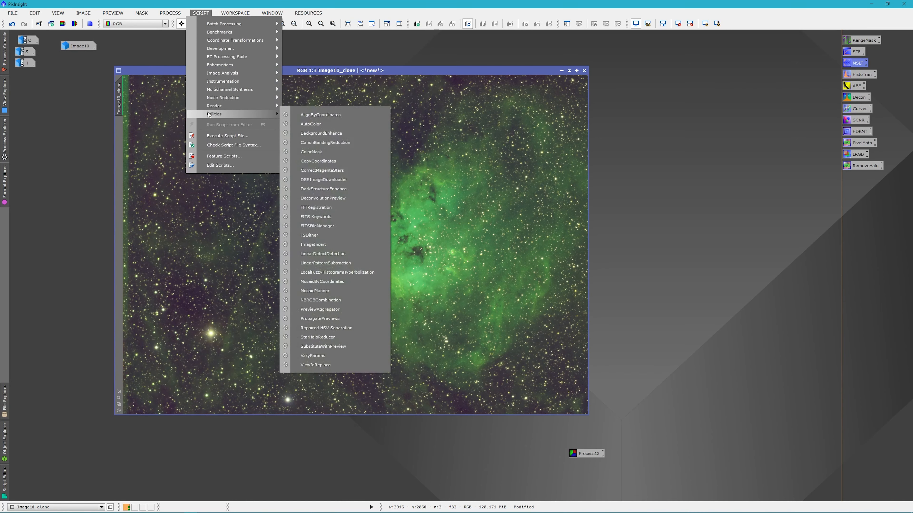
mouse_move(266, 113)
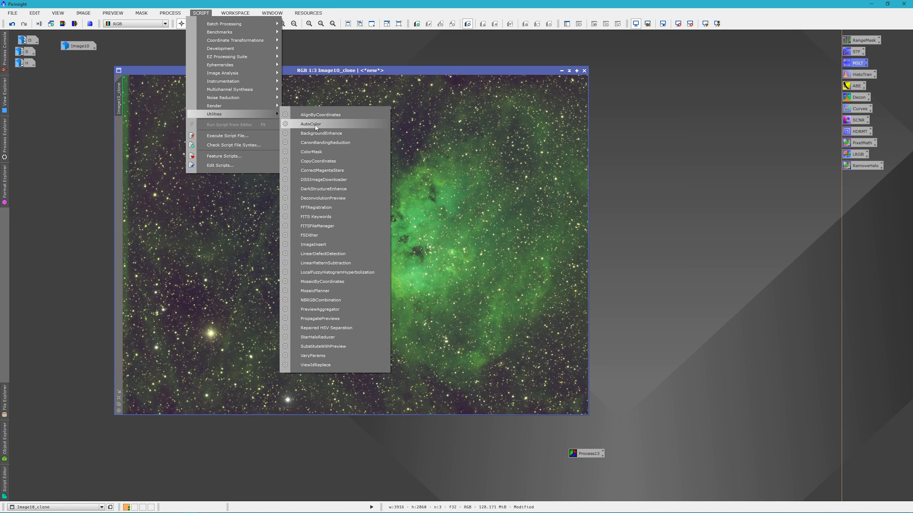
left_click(315, 124)
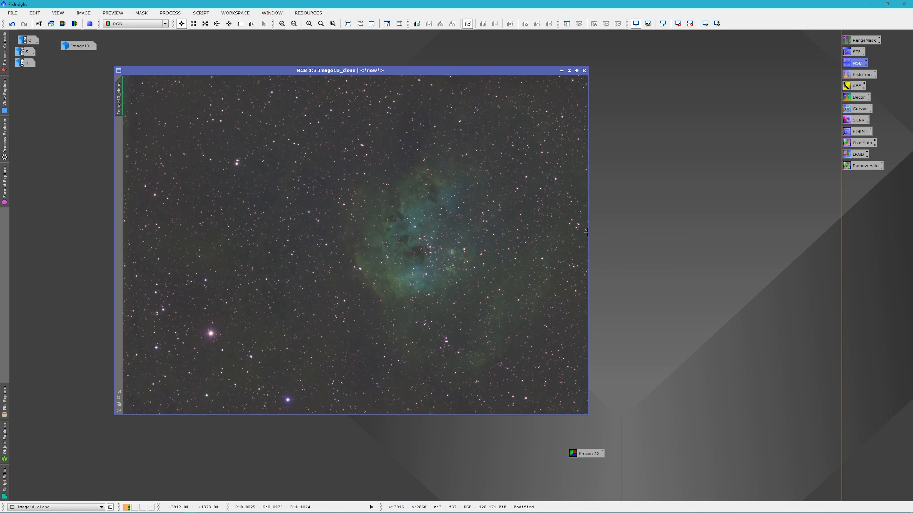
left_click(679, 25)
left_click(704, 24)
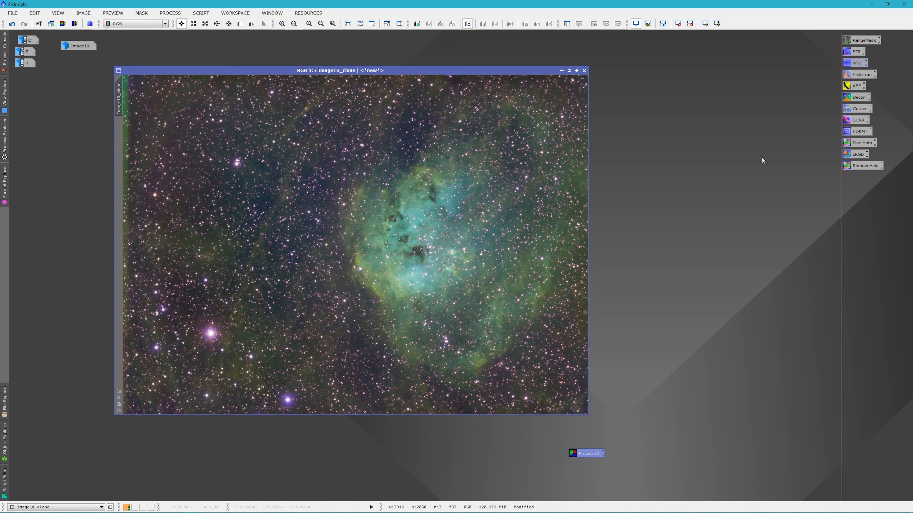
Turn off the clone's screen stretch and apply a first HistogramTransformation with midtones at about 0.010, checking it in a real-time preview
double_click(857, 76)
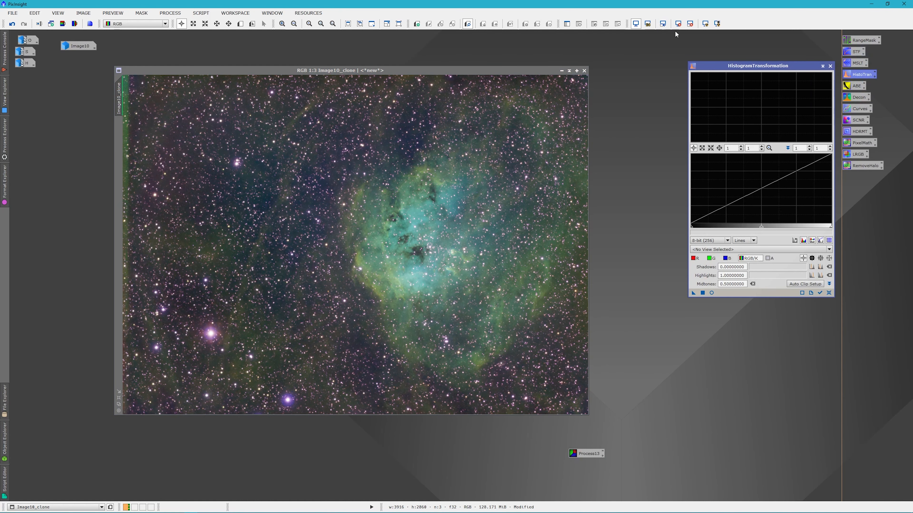
left_click(678, 24)
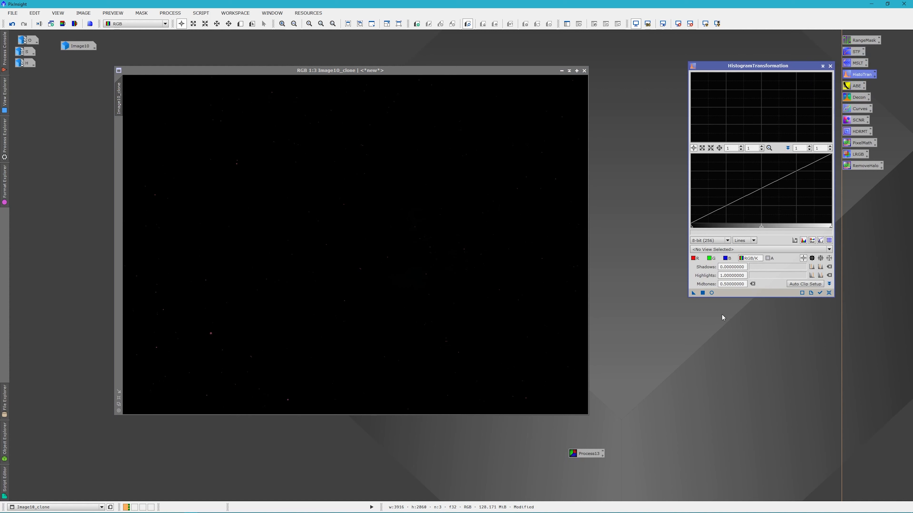
left_click(711, 292)
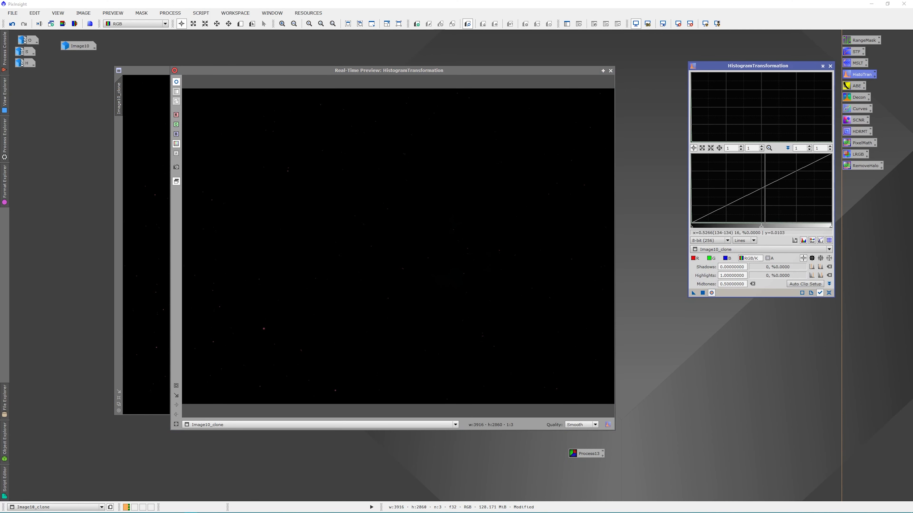
left_click_drag(762, 228, 692, 229)
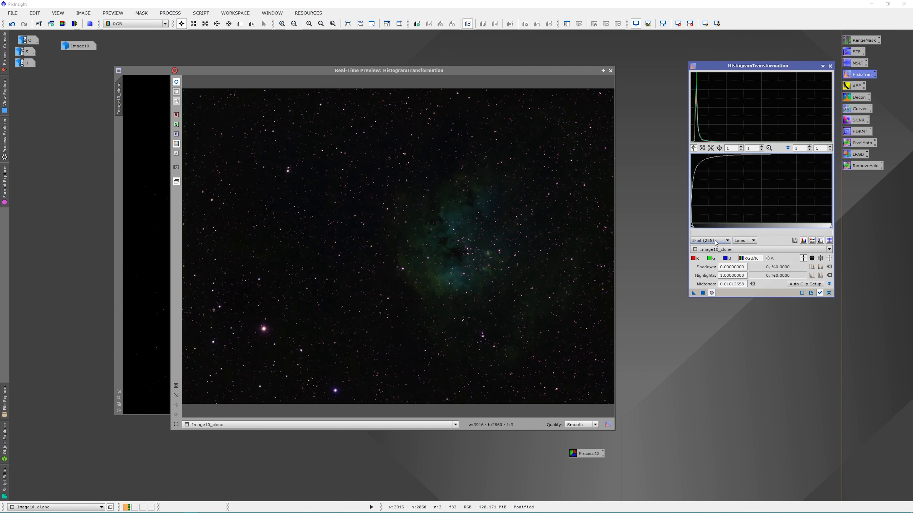
left_click(702, 293)
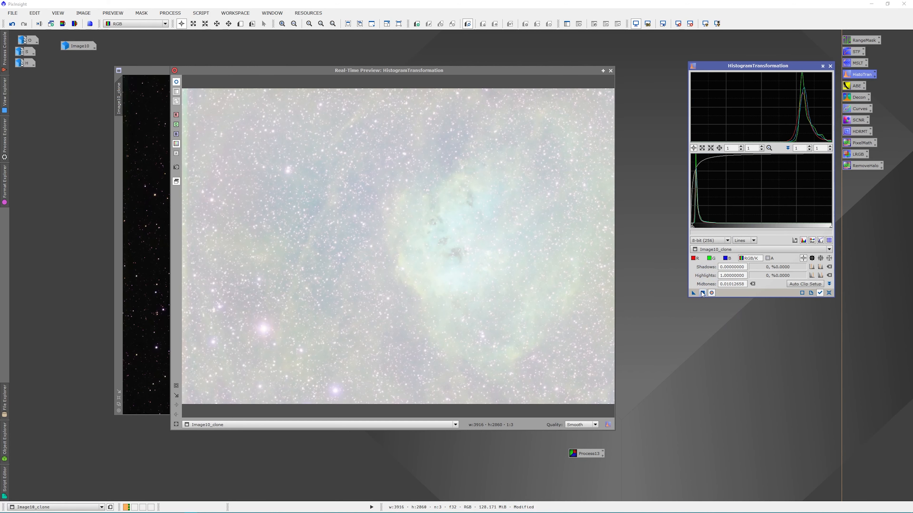
Reset HistogramTransformation and apply a second stretch to the clone with shadows at about 0.0127 and midtones at about 0.174
left_click(829, 293)
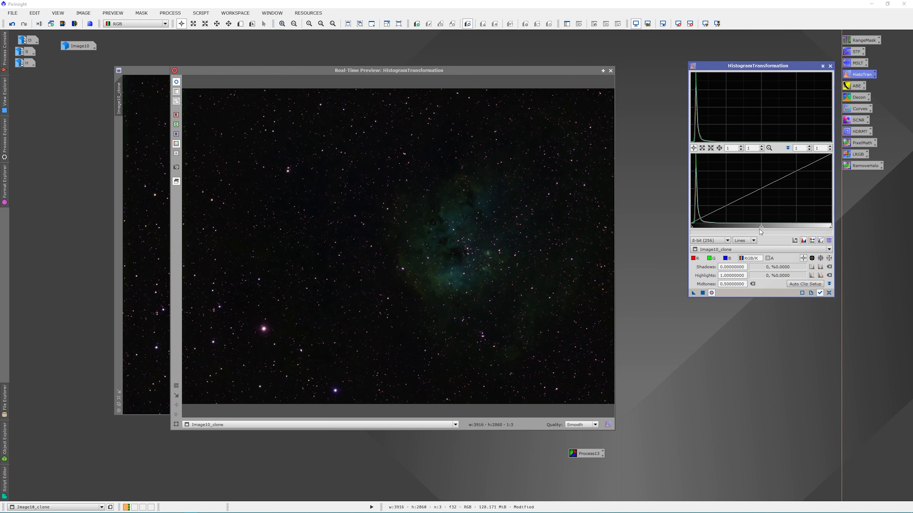
left_click_drag(761, 229, 717, 229)
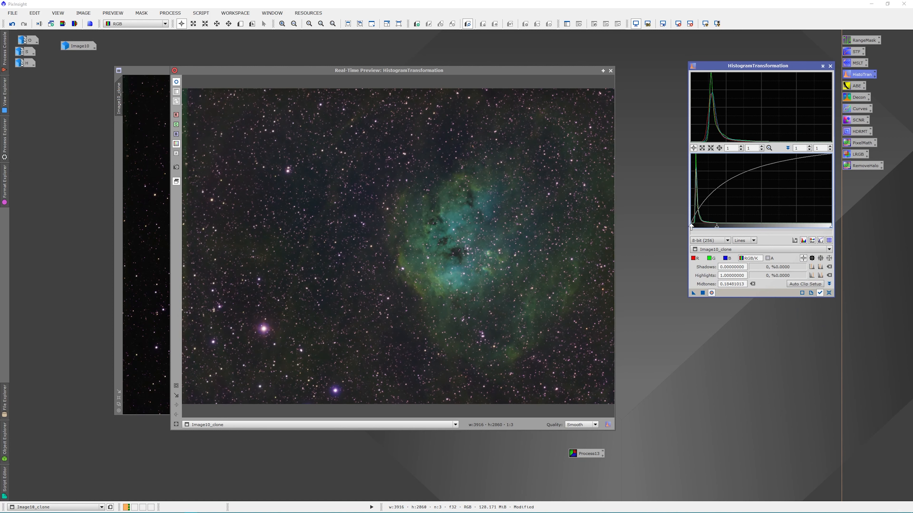
left_click_drag(691, 229, 692, 229)
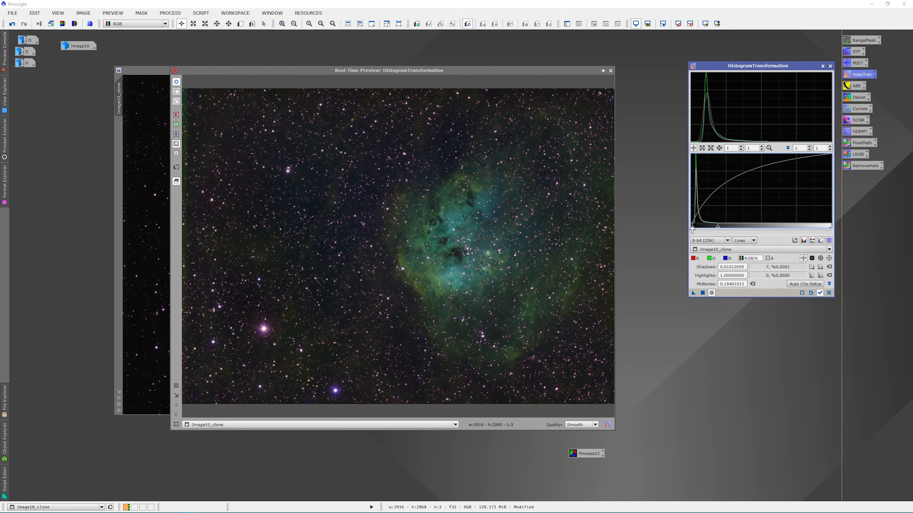
left_click_drag(717, 229, 716, 229)
left_click(702, 293)
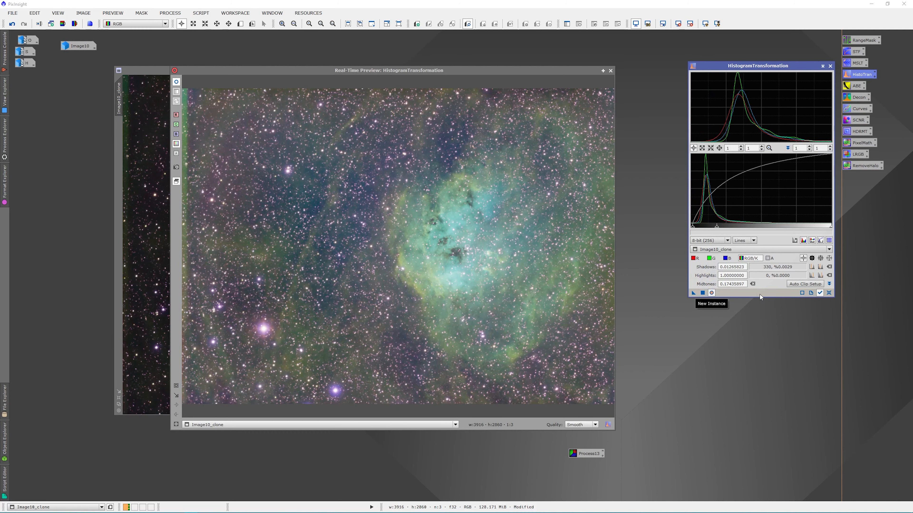
Reset HistogramTransformation, apply a third stretch with shadows at about 0.0152 and midtones at about 0.373, and close the process and its preview
left_click(829, 293)
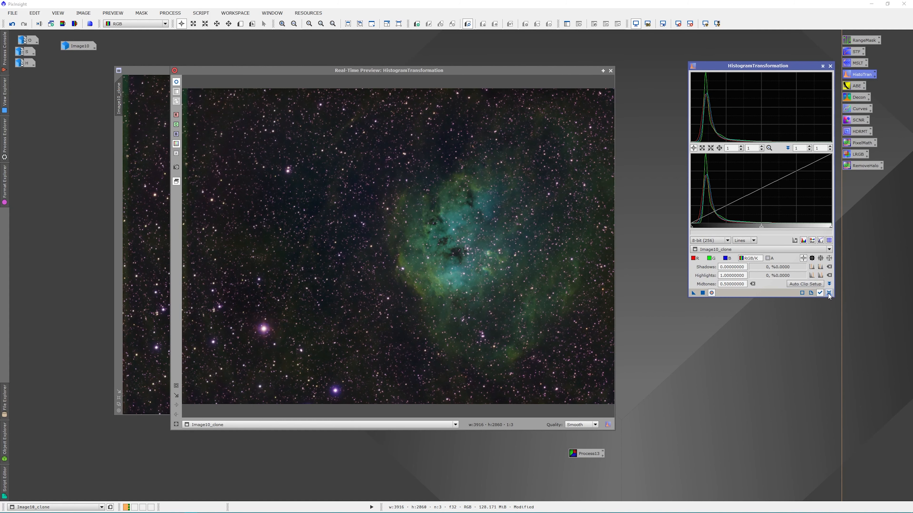
left_click_drag(758, 228, 750, 228)
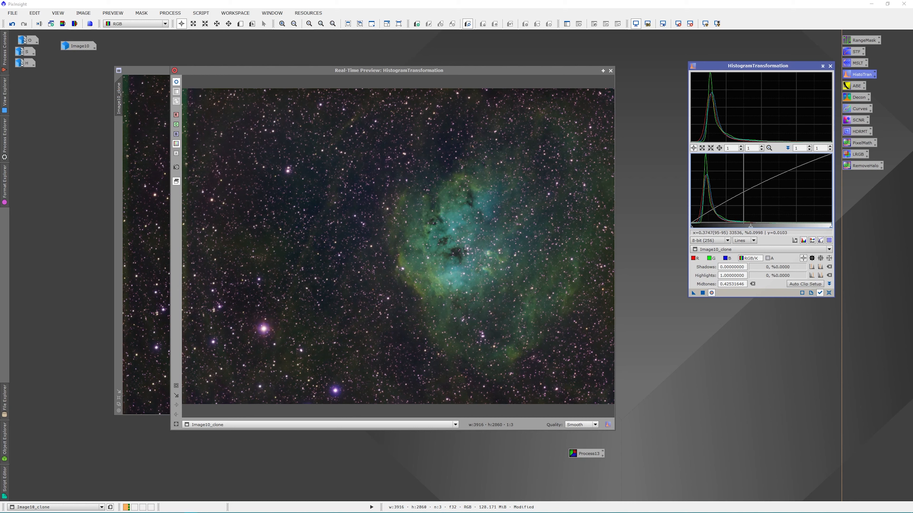
left_click_drag(692, 229, 693, 229)
mouse_move(752, 229)
left_mouse_down()
mouse_move(735, 228)
mouse_move(744, 227)
left_mouse_up()
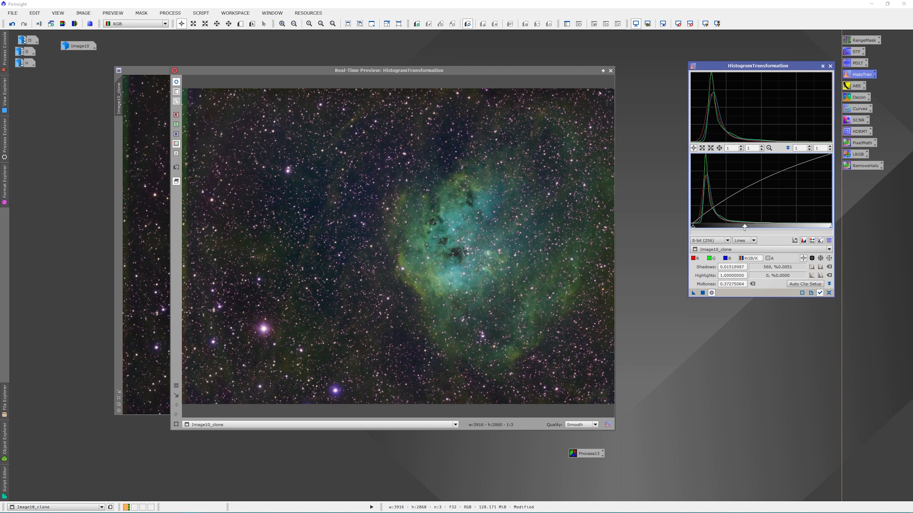
left_click(703, 293)
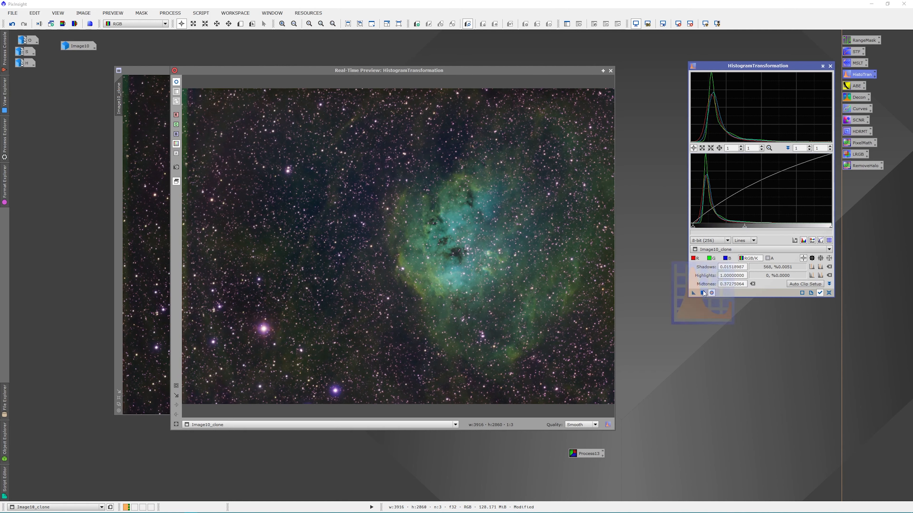
left_click(829, 67)
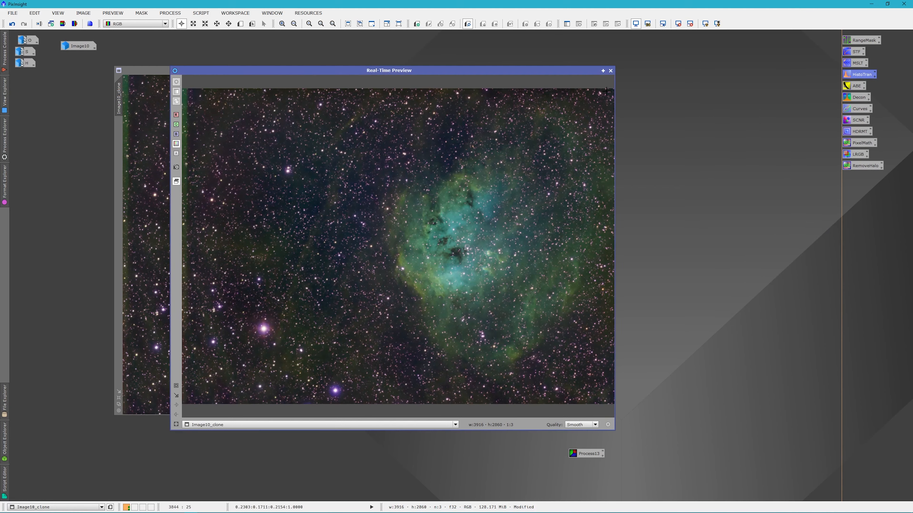
left_click(610, 71)
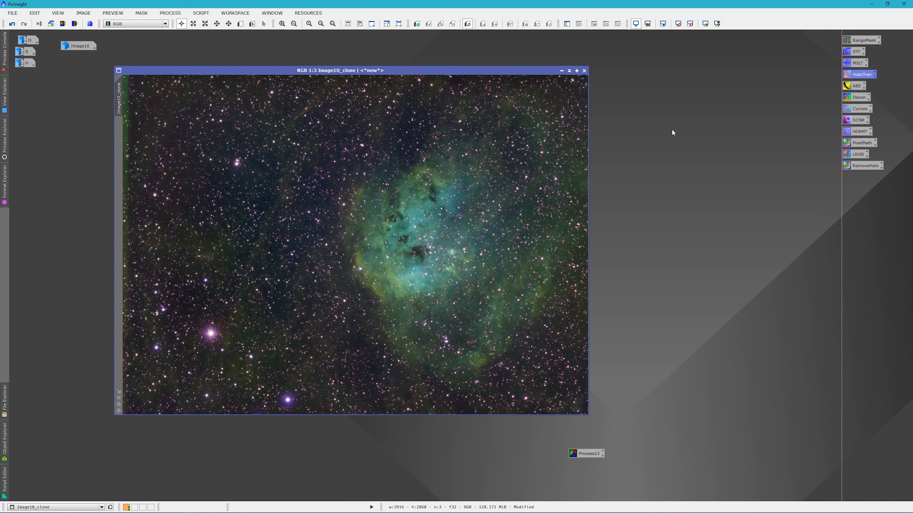
Remove the green cast from the cloned image with SCNR at an amount of 0.85
double_click(855, 121)
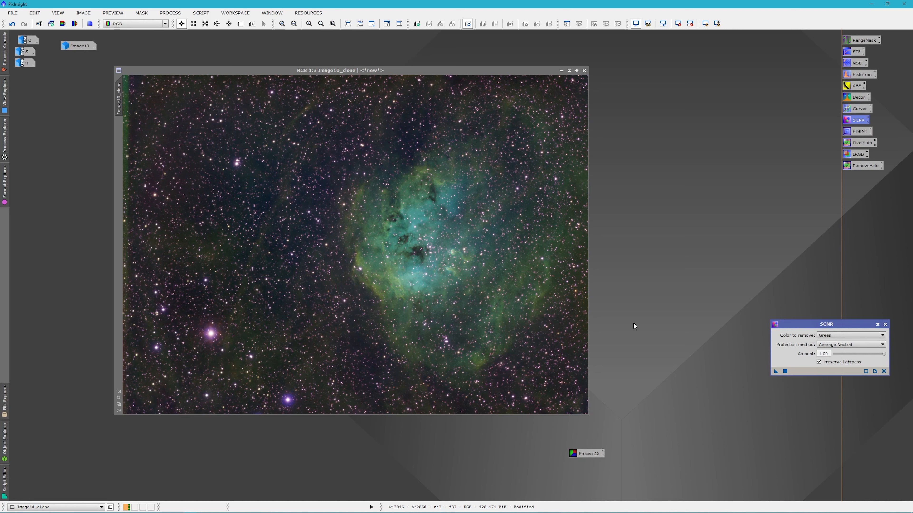
left_click_drag(829, 354, 816, 353)
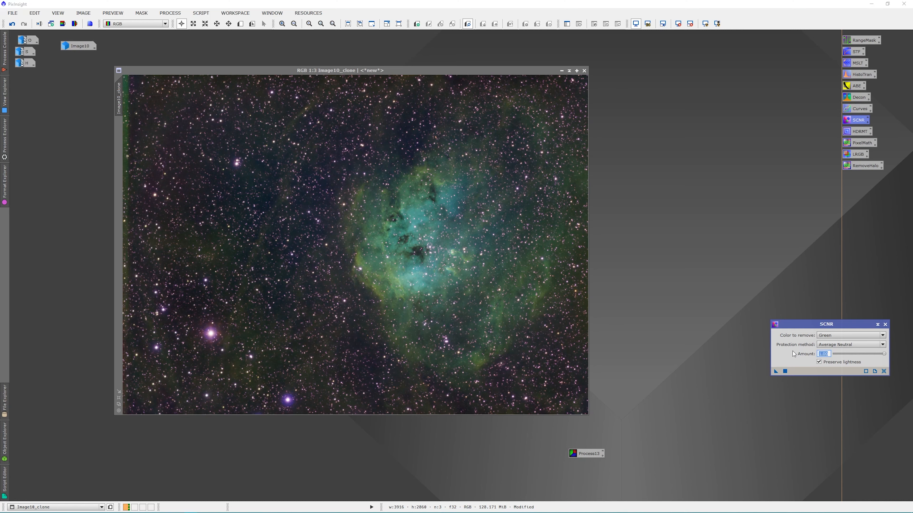
type(".85")
left_click_drag(775, 374, 449, 291)
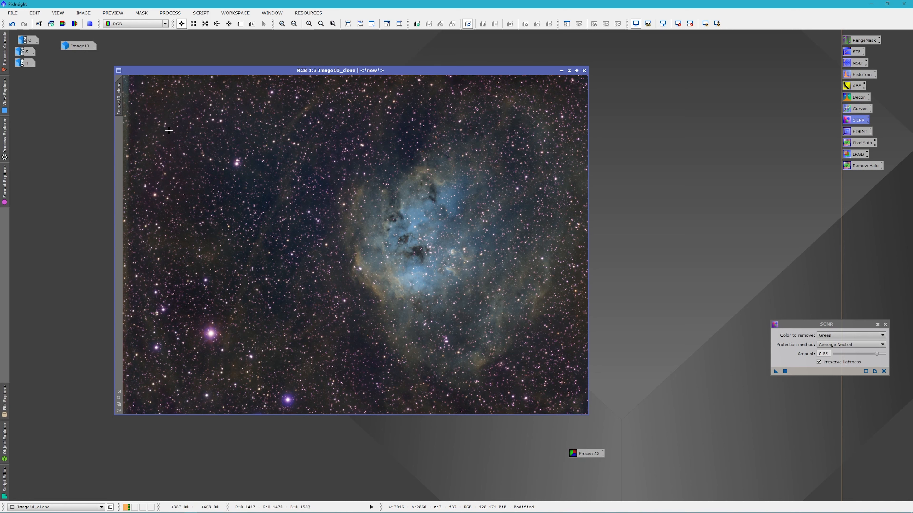
Remove the magenta star cast by inverting the clone, applying green SCNR at amount 1.00 and inverting it back, and close SCNR
left_click(84, 14)
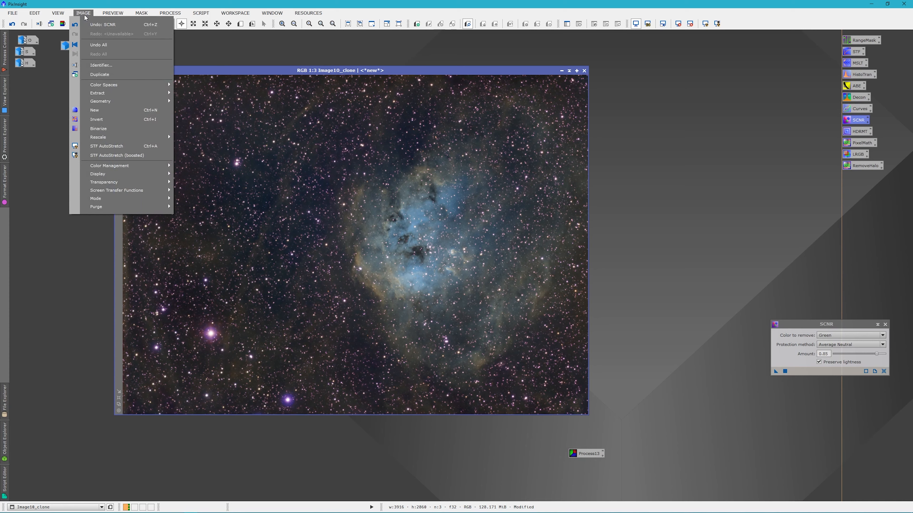
left_click(103, 119)
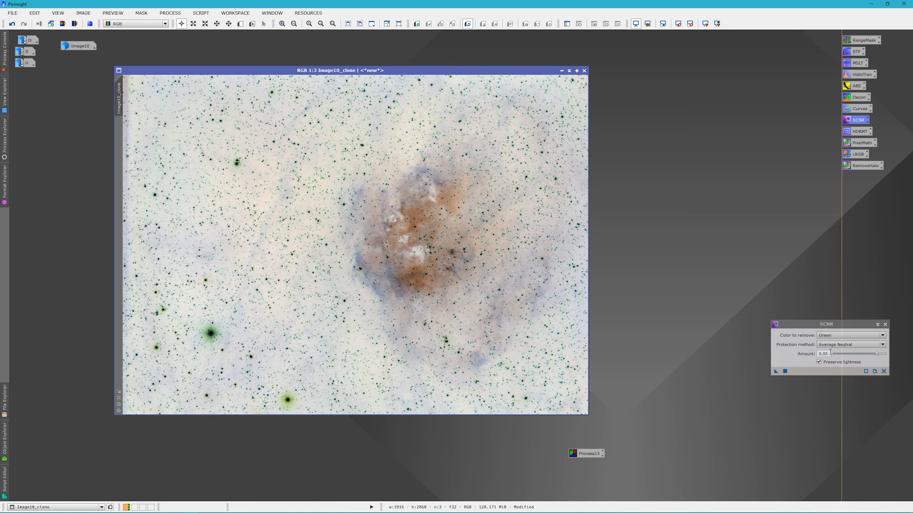
left_click_drag(876, 354, 889, 353)
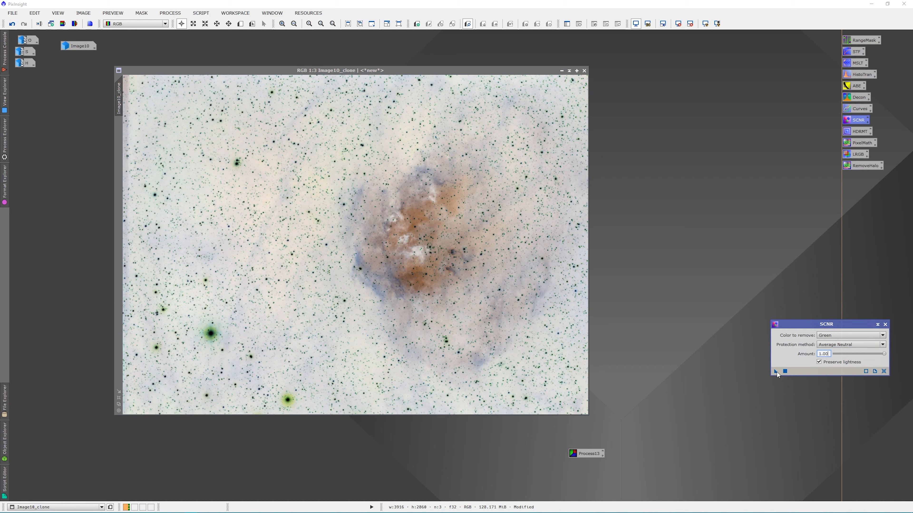
left_click(785, 371)
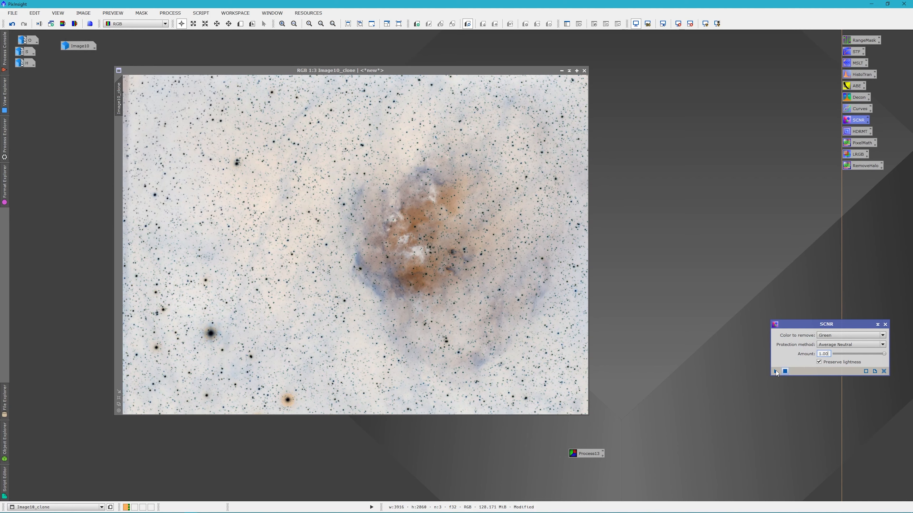
left_click(112, 14)
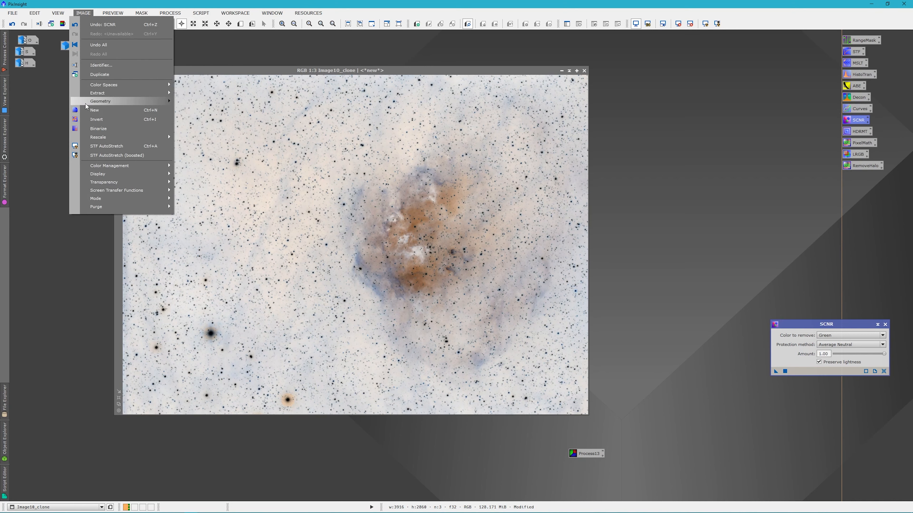
left_click(95, 118)
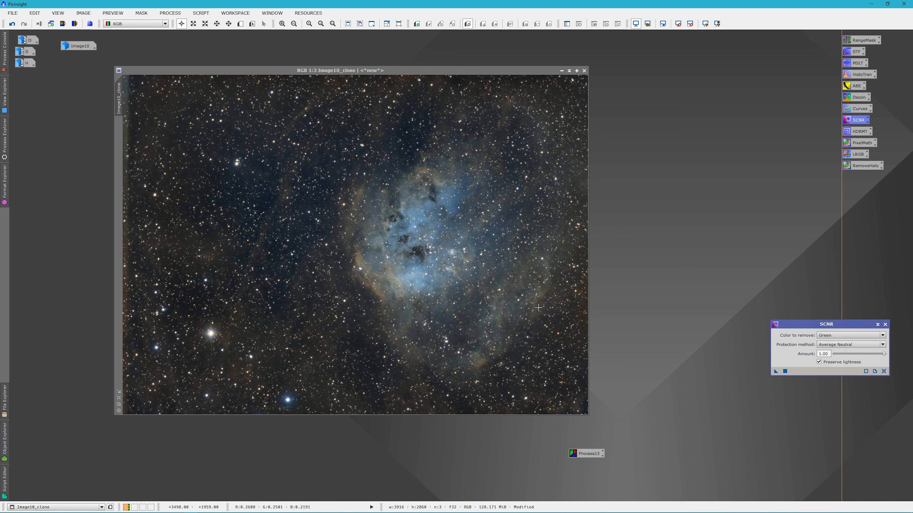
left_click(885, 325)
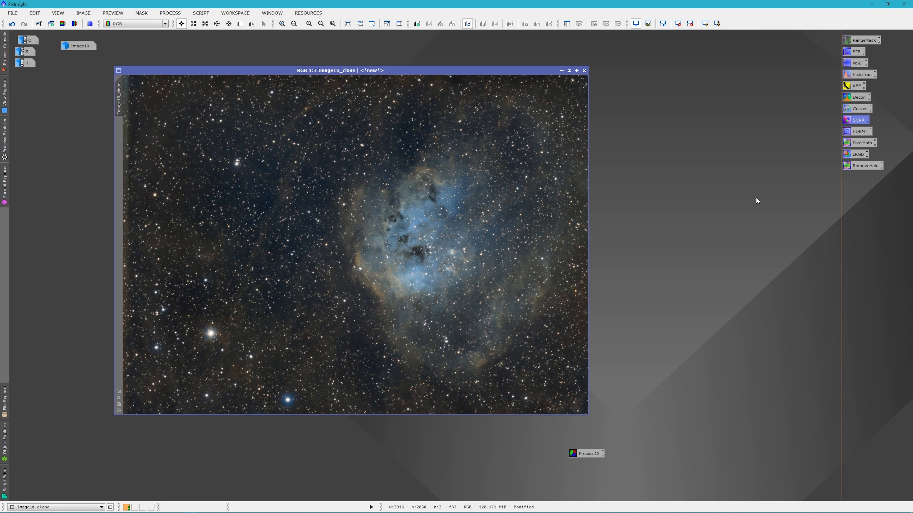
Create a nebula range mask from the clone with RangeSelection, using lower limit 0.20 and fuzziness 0.20, and close the real-time preview
double_click(858, 41)
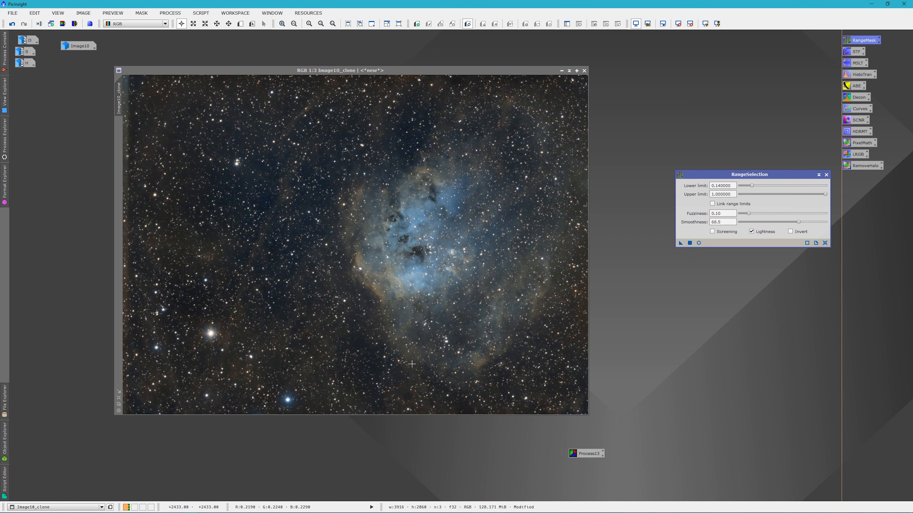
left_click(698, 244)
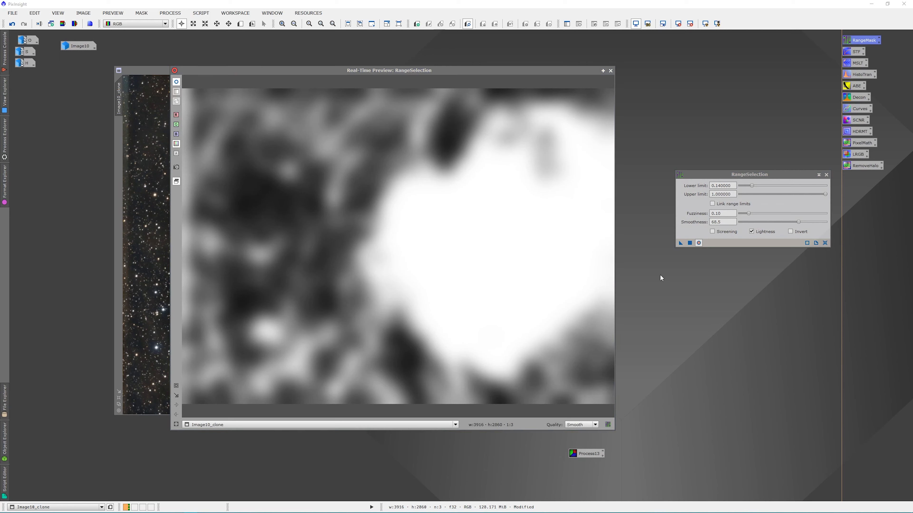
left_click(751, 186)
left_click_drag(752, 186, 758, 188)
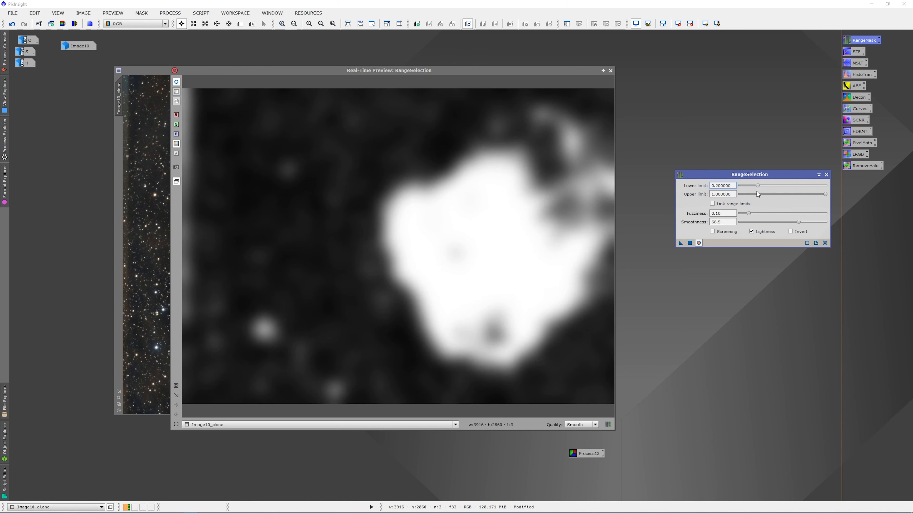
left_click_drag(748, 214, 758, 215)
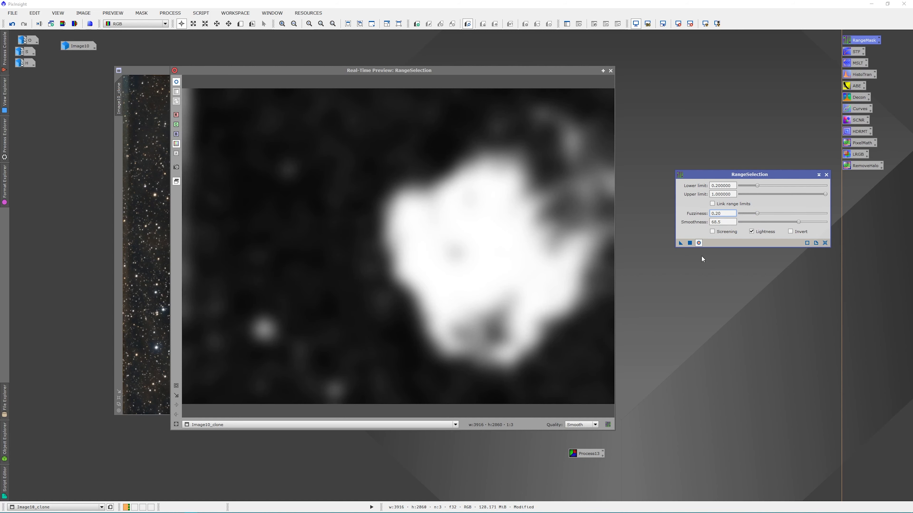
left_click(689, 243)
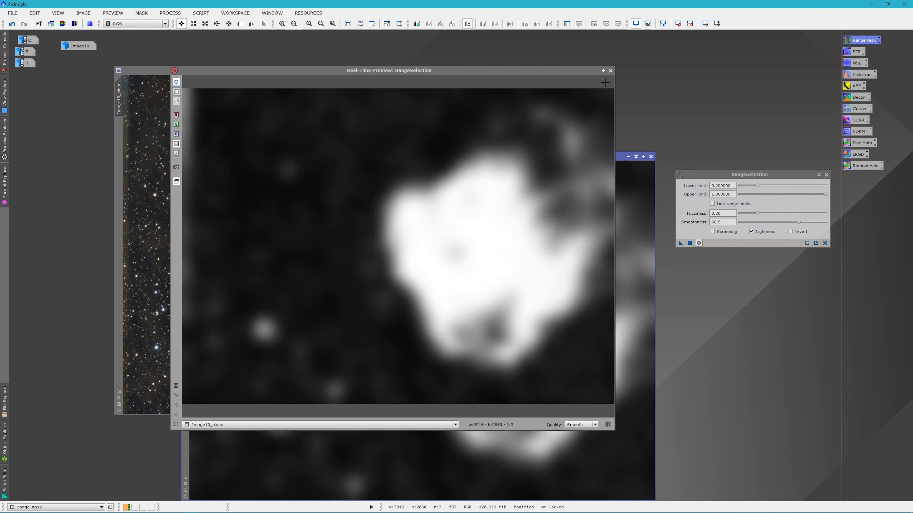
left_click(610, 71)
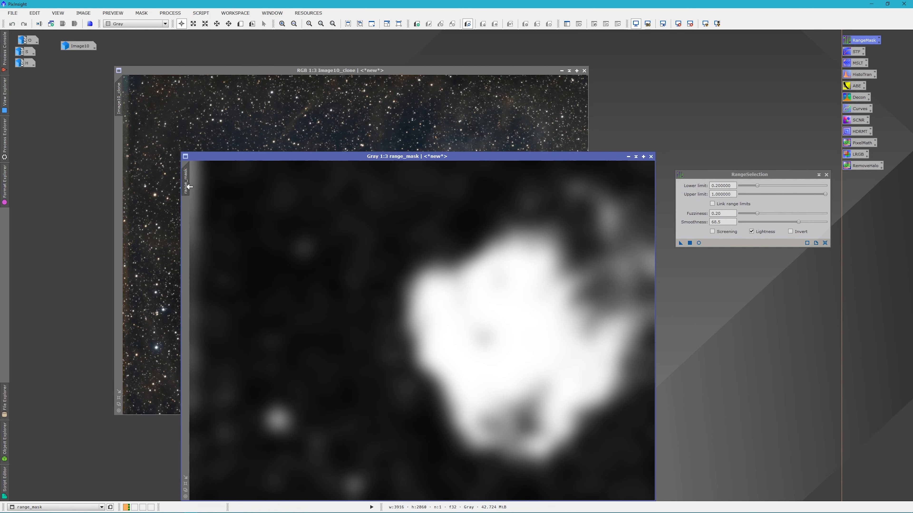
Apply the range mask to the cloned image, then minimize the mask and park its icon on the empty workspace beside the image
left_click_drag(188, 185, 120, 149)
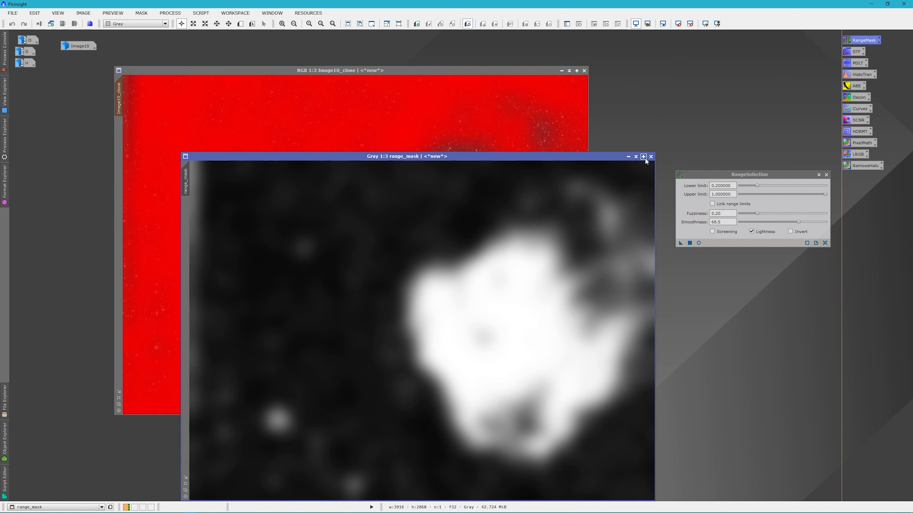
left_click(628, 156)
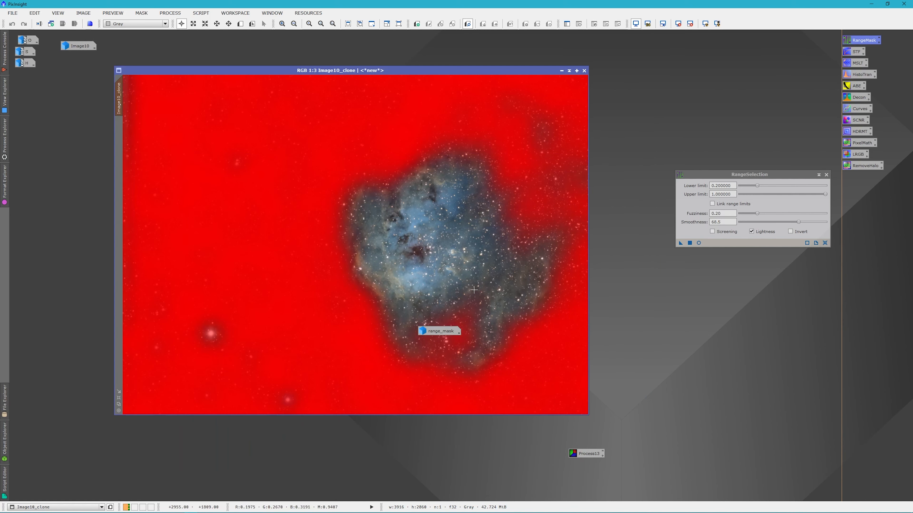
left_click_drag(441, 331, 759, 74)
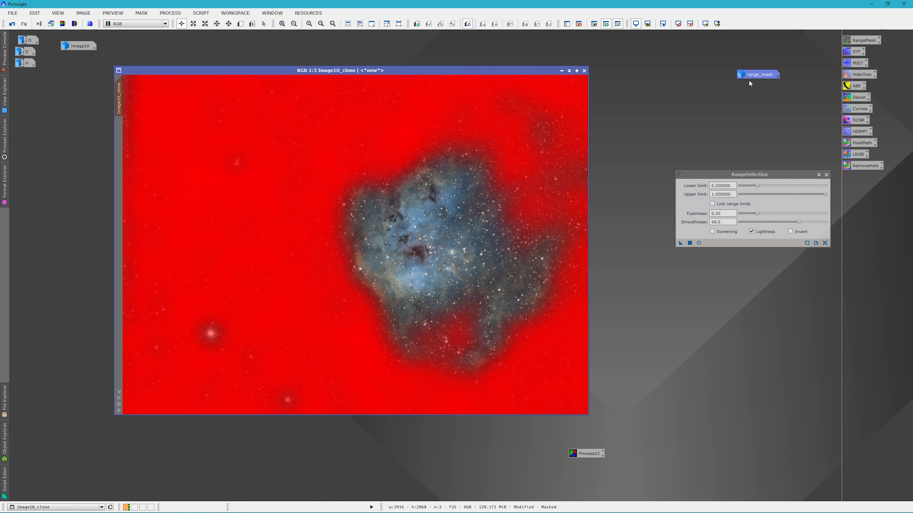
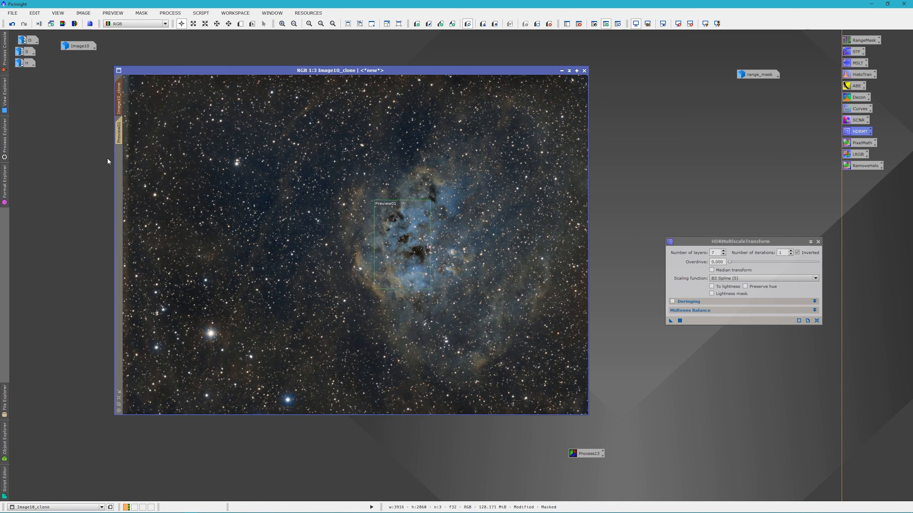
Compare the cloned image without and with HDRMultiscaleTransform by undoing and redoing it
right_click(120, 104)
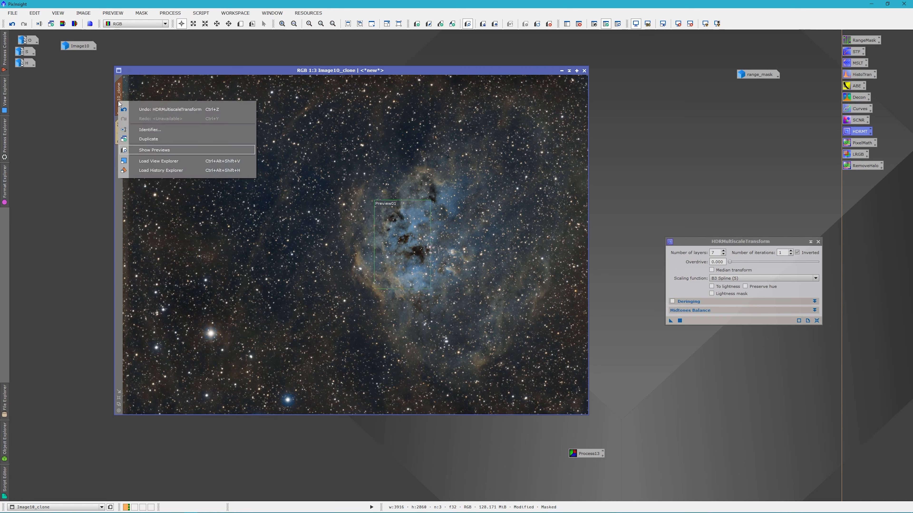
left_click(142, 108)
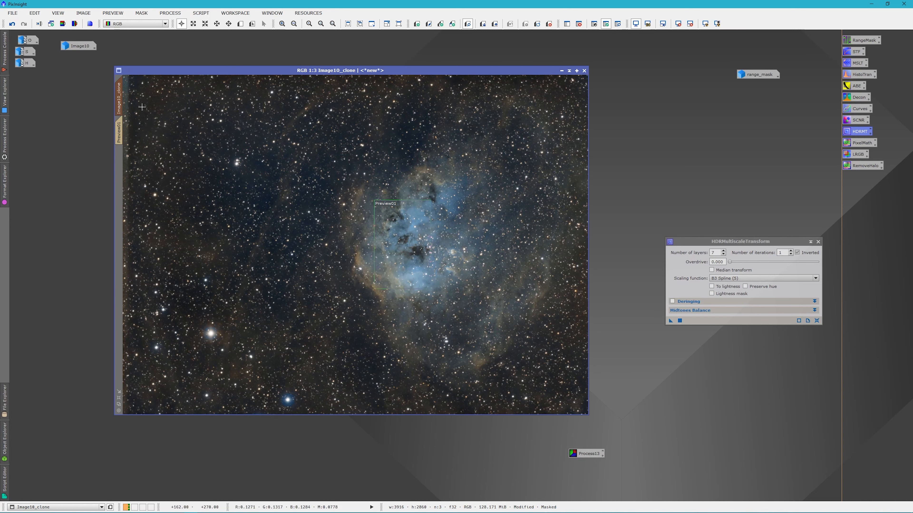
right_click(122, 98)
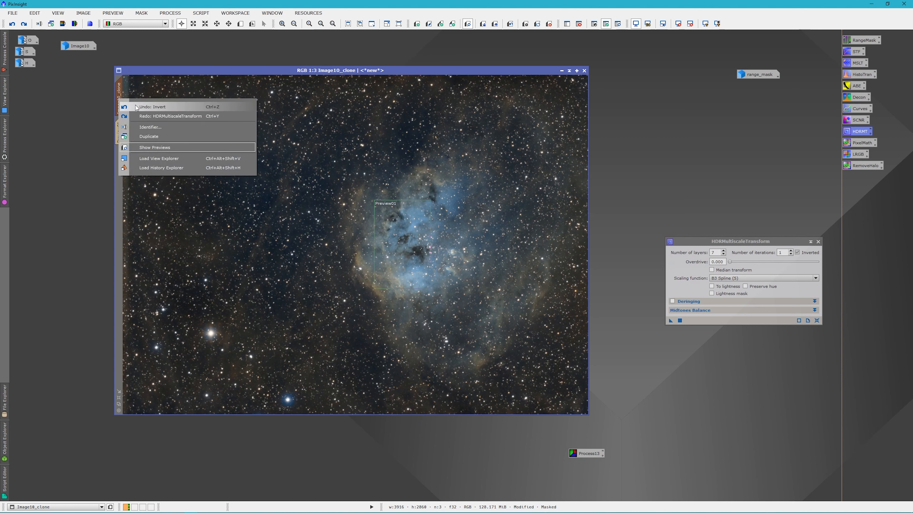
left_click(135, 117)
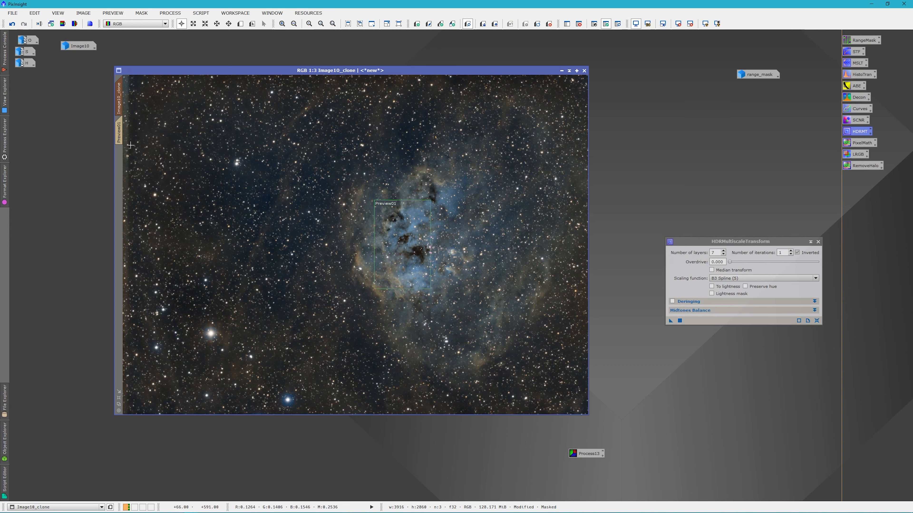
Delete the preview region from the cloned image and close HDRMultiscaleTransform
right_click(119, 130)
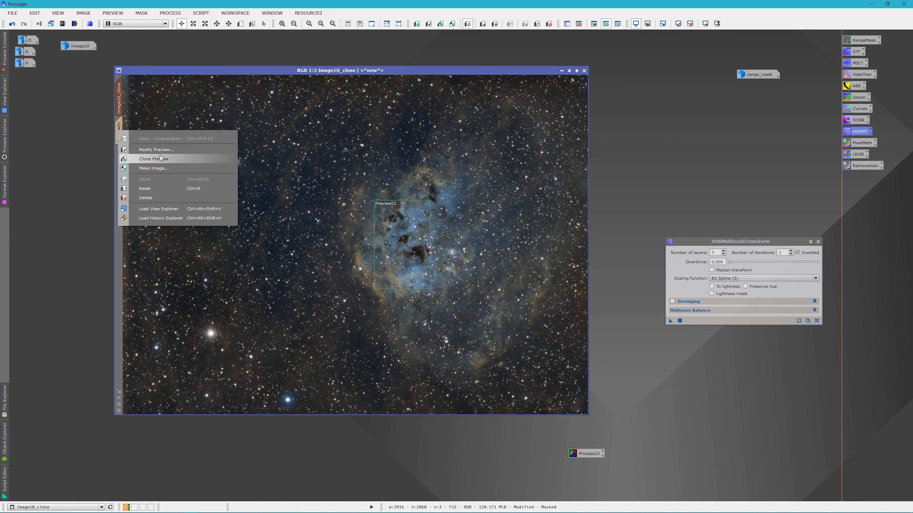
left_click(162, 197)
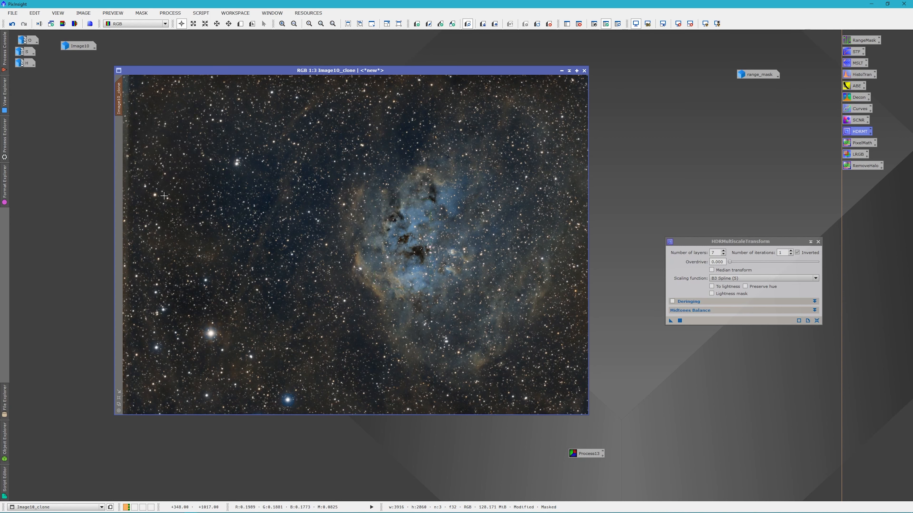
left_click(821, 242)
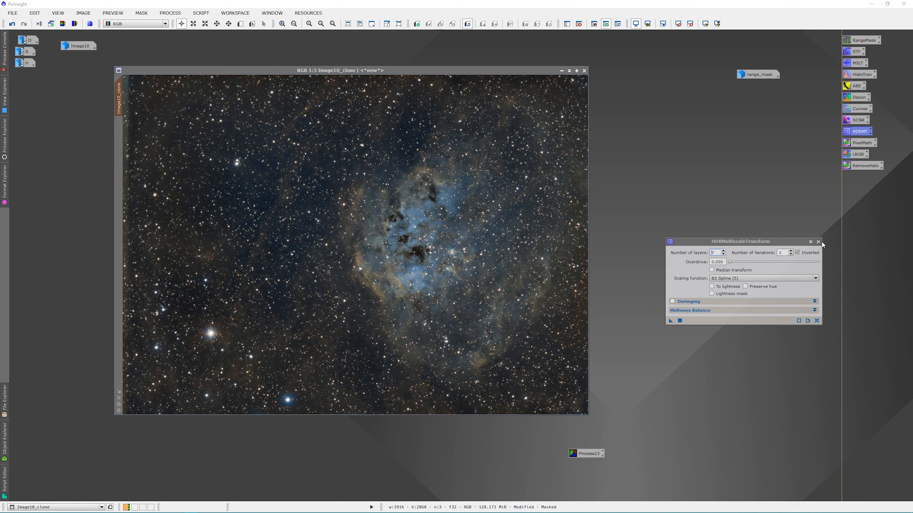
left_click(818, 242)
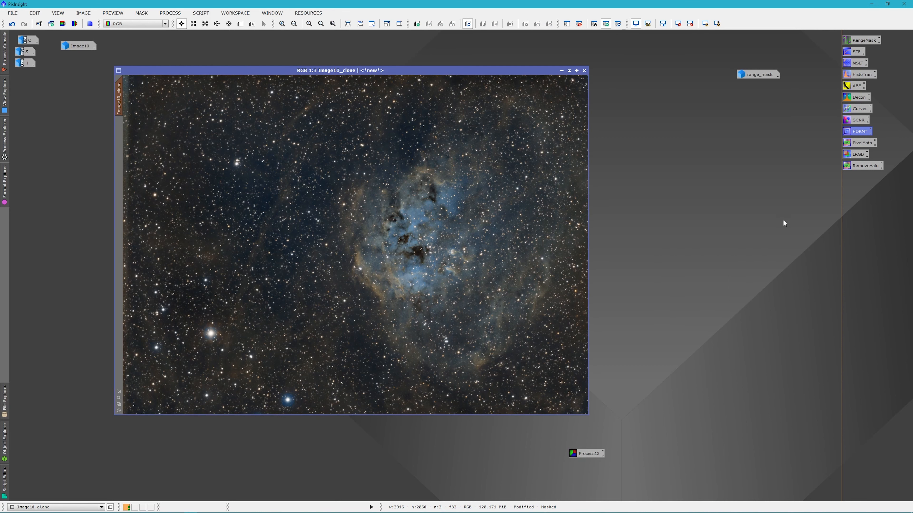
Boost the masked nebula's saturation with a real-time-previewed CurvesTransformation, raising the saturation curve through about (0.589, 0.884) and (0.850, 0.997), and apply it
double_click(855, 109)
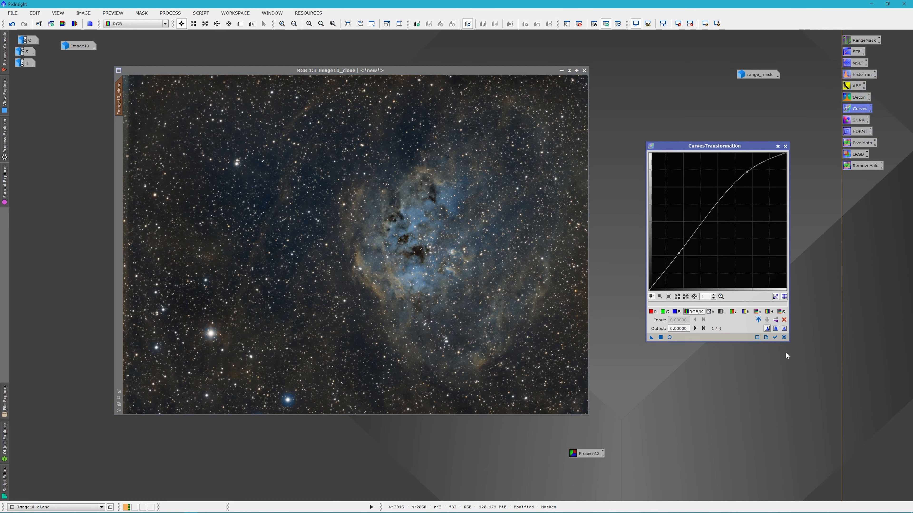
left_click(784, 337)
left_click(669, 337)
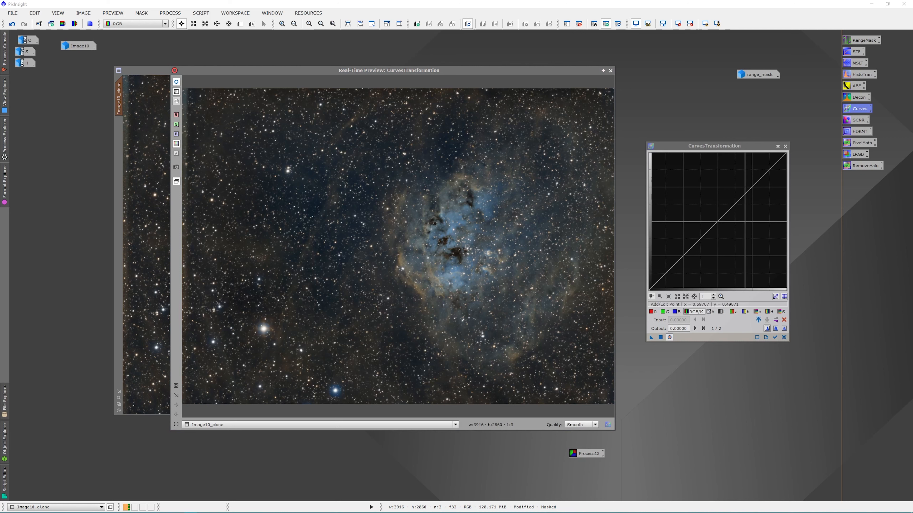
left_click(782, 312)
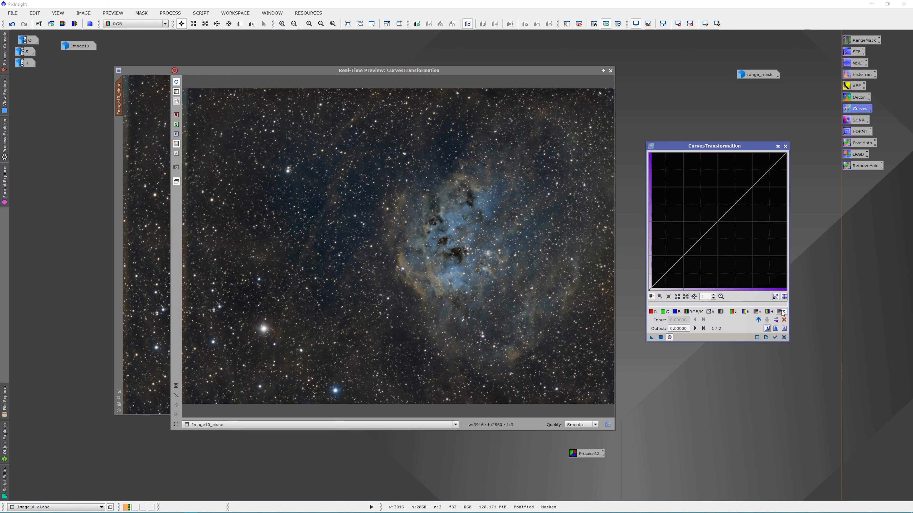
left_click_drag(754, 186, 730, 168)
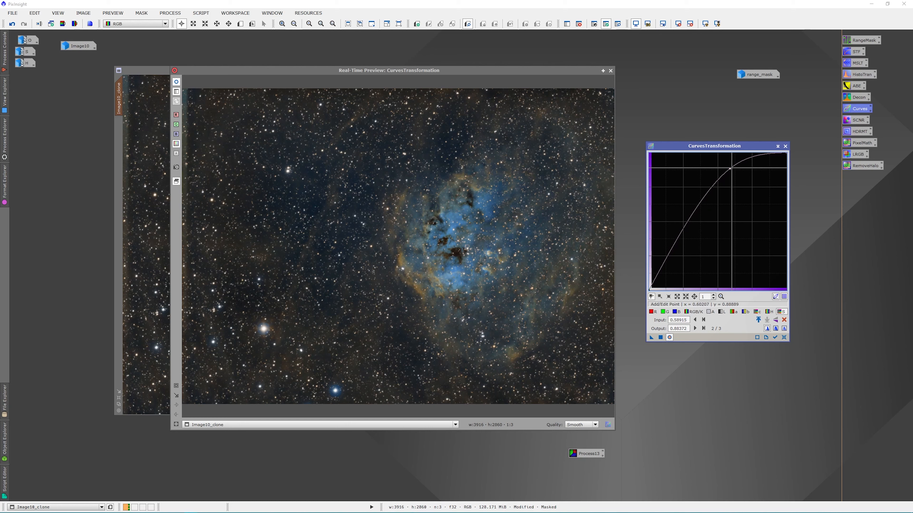
left_click(731, 169)
left_click_drag(731, 168, 766, 153)
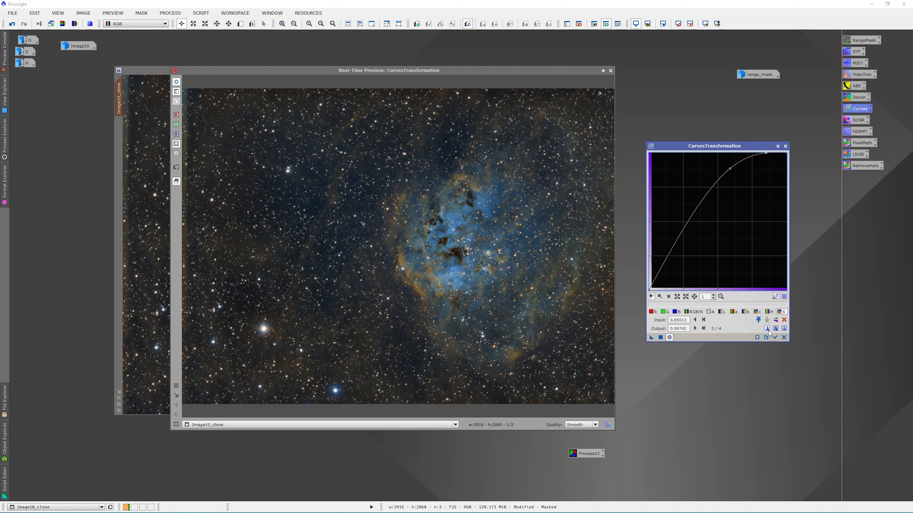
left_click_drag(651, 337, 661, 338)
left_click(661, 338)
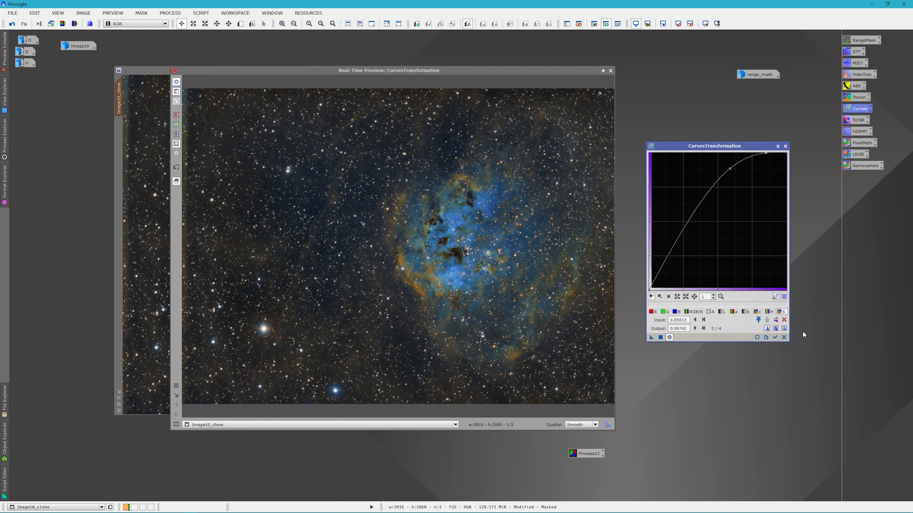
Reset the curves and apply a milder saturation boost through about (0.724, 0.780) to the masked nebula
left_click(784, 337)
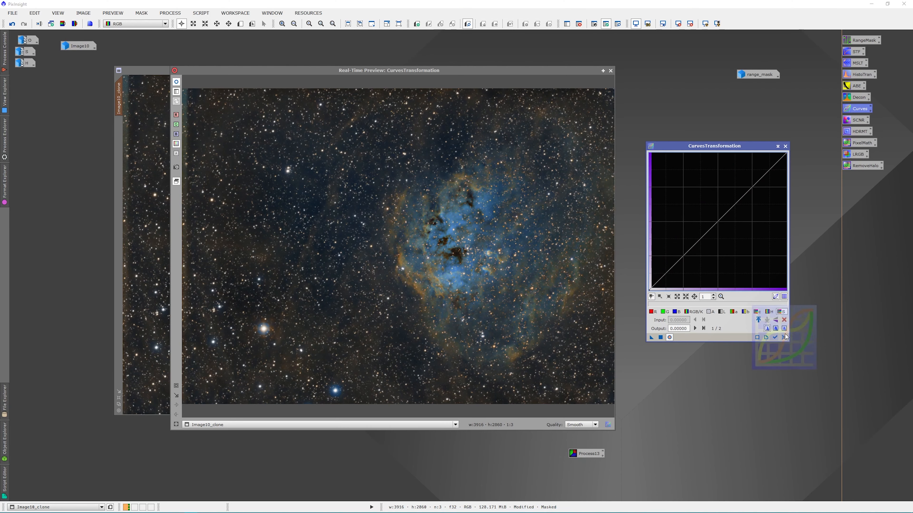
left_click_drag(753, 185, 744, 181)
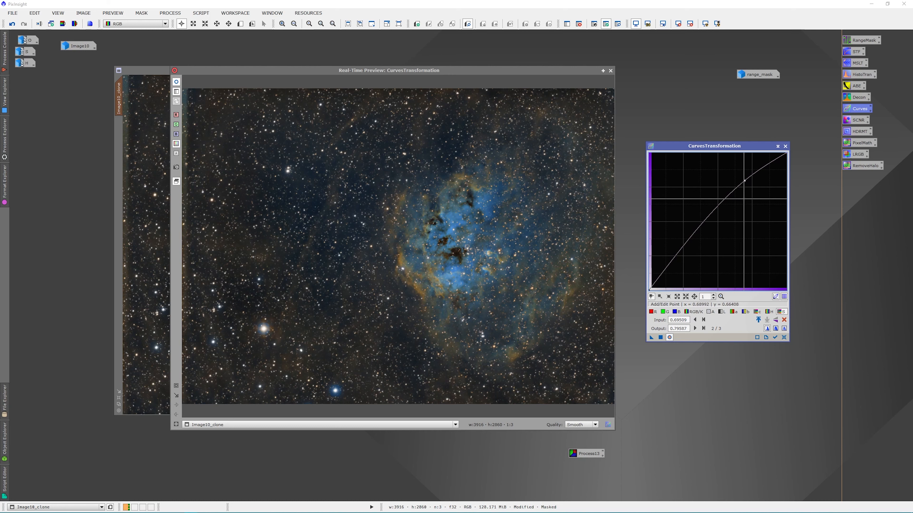
left_click_drag(744, 181, 748, 183)
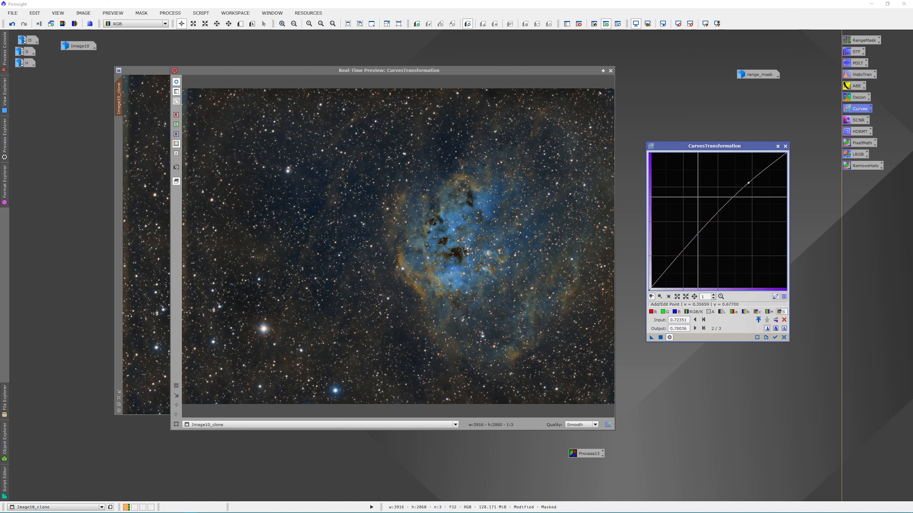
left_click(660, 338)
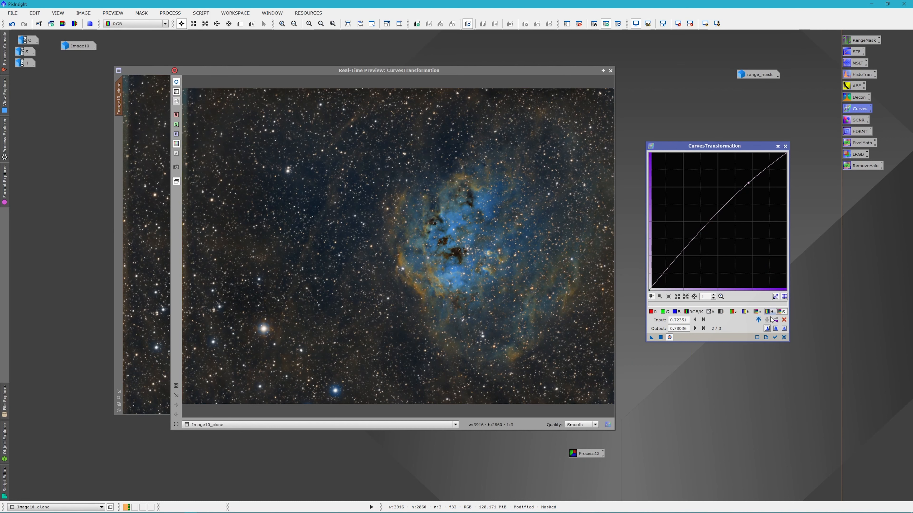
Reset the curves and shift the nebula toward red with an a* curve point at about (0.767, 0.780), then apply it
left_click(785, 338)
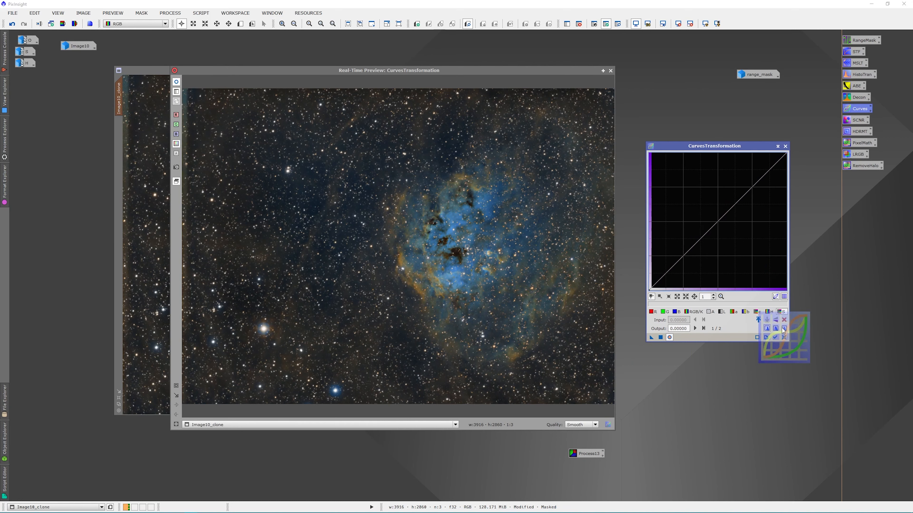
left_click(734, 312)
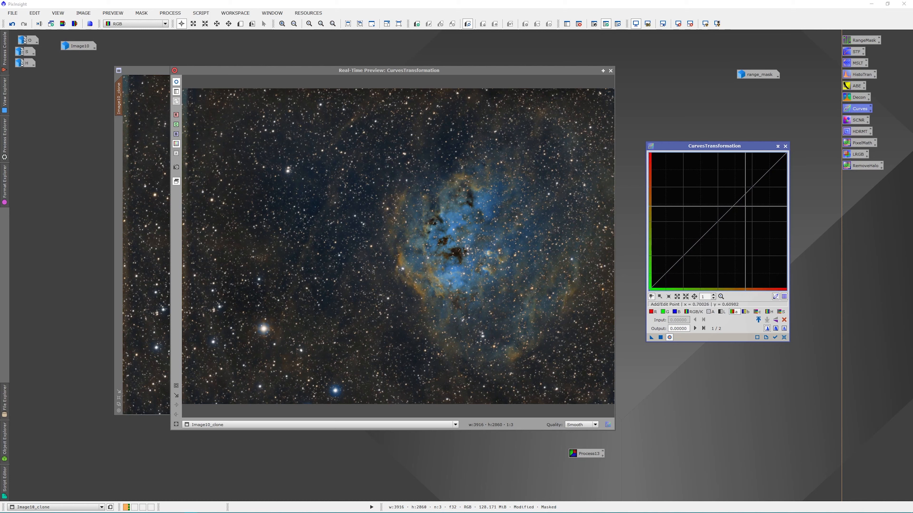
left_click(751, 185)
left_click_drag(751, 186, 752, 183)
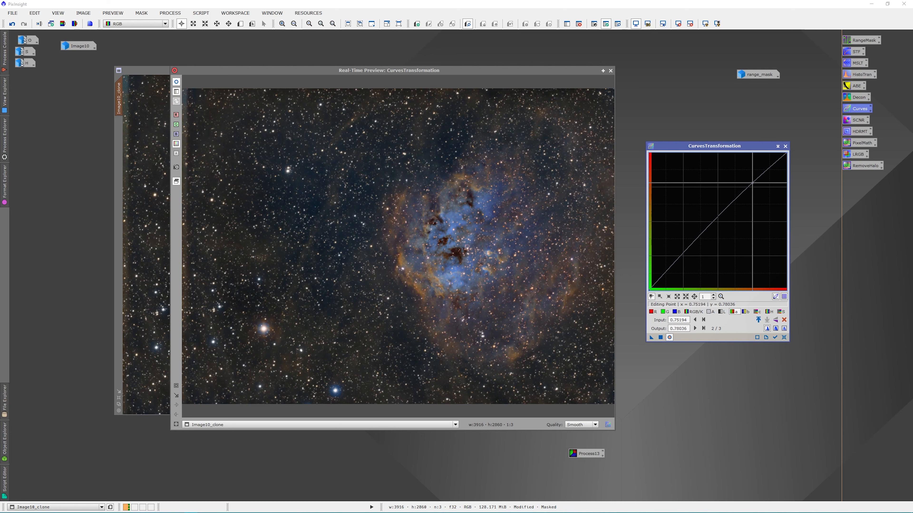
left_click_drag(752, 183, 755, 183)
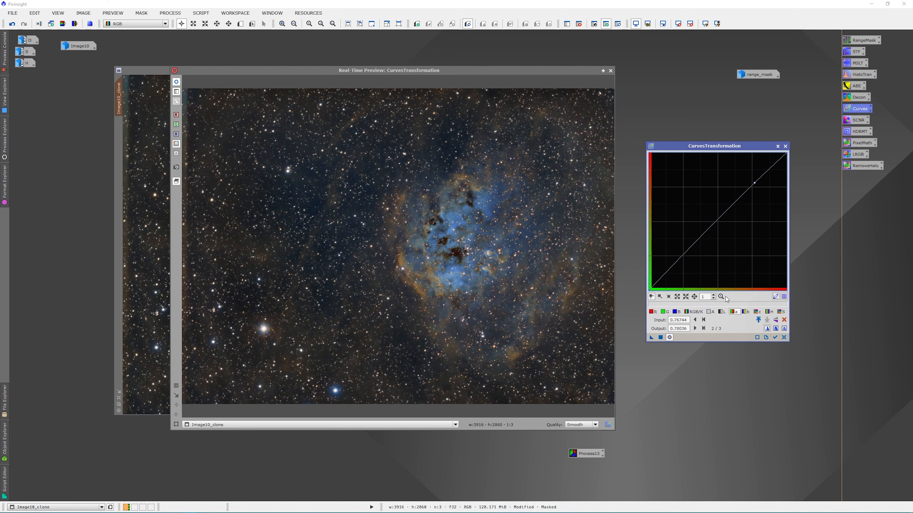
left_click(660, 338)
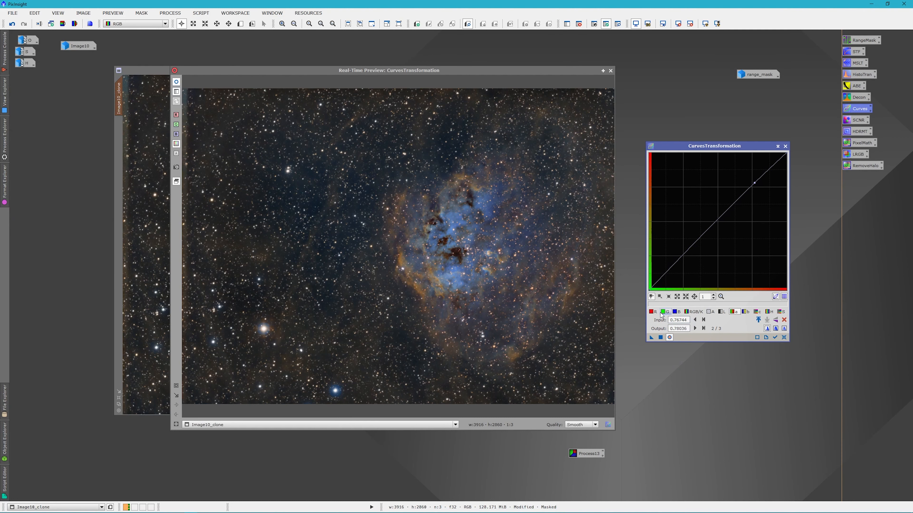
Add a red channel curve point at about (0.491, 0.519) alongside the a* curve and apply both to the clone
left_click(652, 311)
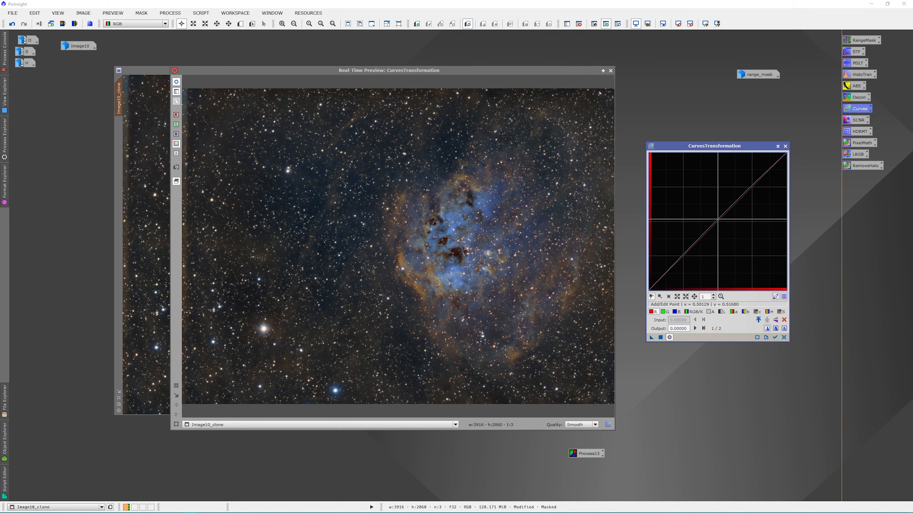
left_click(718, 221)
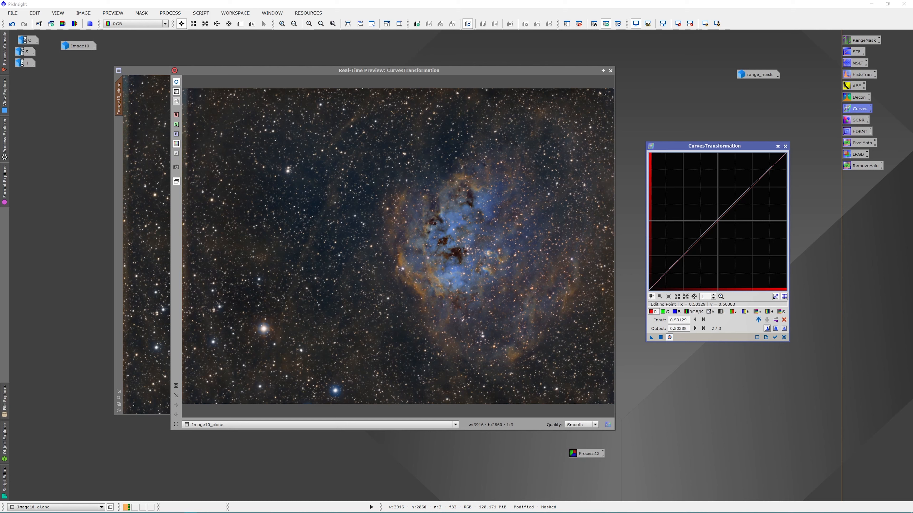
left_click_drag(718, 221, 716, 219)
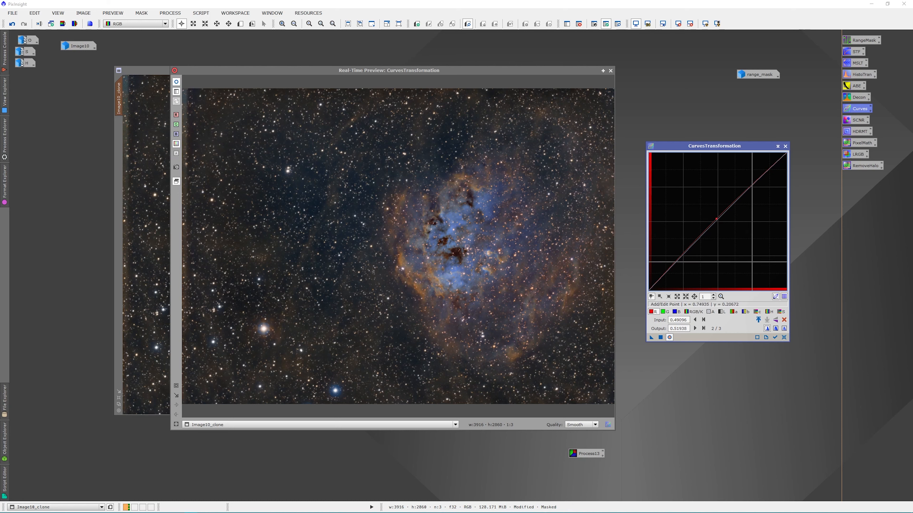
left_click(660, 338)
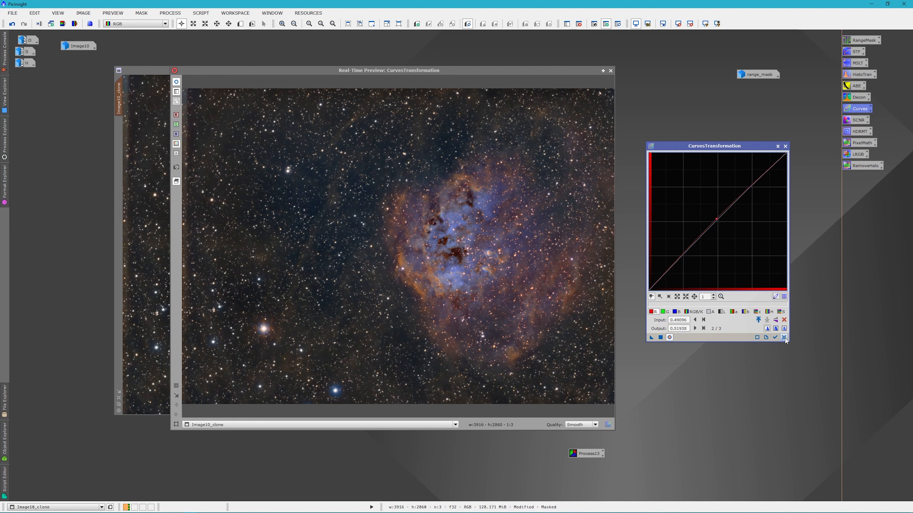
Reset the curves and apply an RGB/K contrast curve through about (0.189, 0.191) and (0.713, 0.809) to the masked nebula
left_click(784, 337)
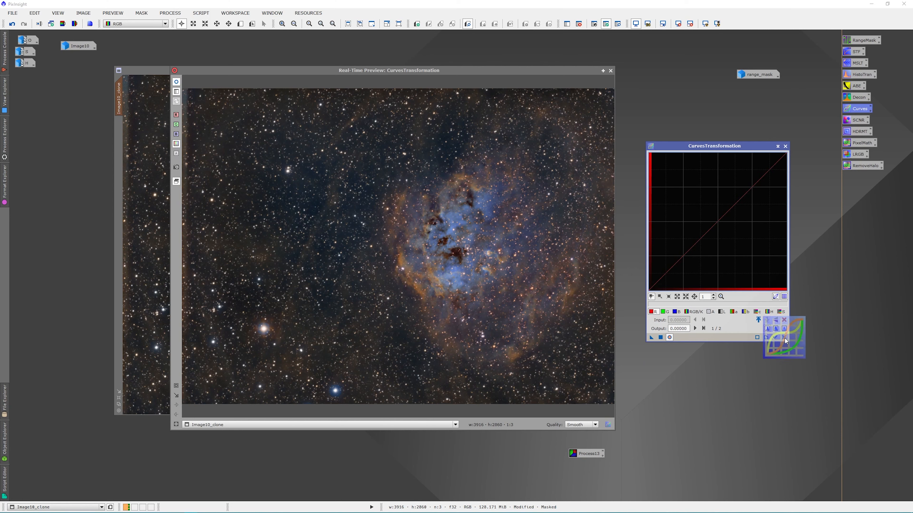
left_click(692, 311)
left_click_drag(744, 194, 747, 179)
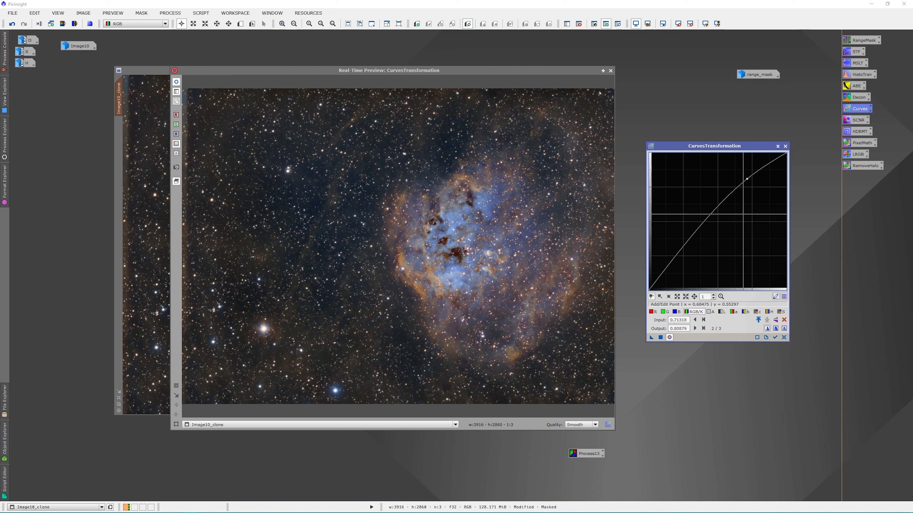
left_click_drag(671, 272, 674, 264)
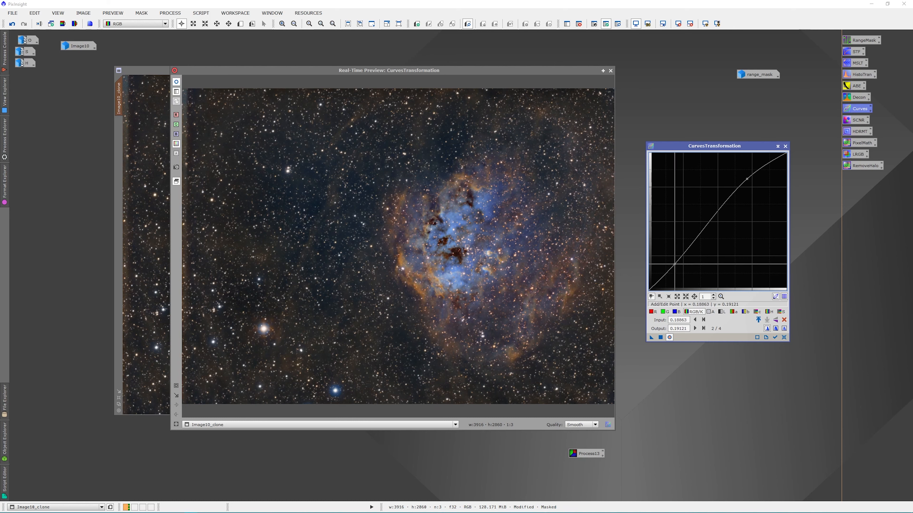
left_click(661, 338)
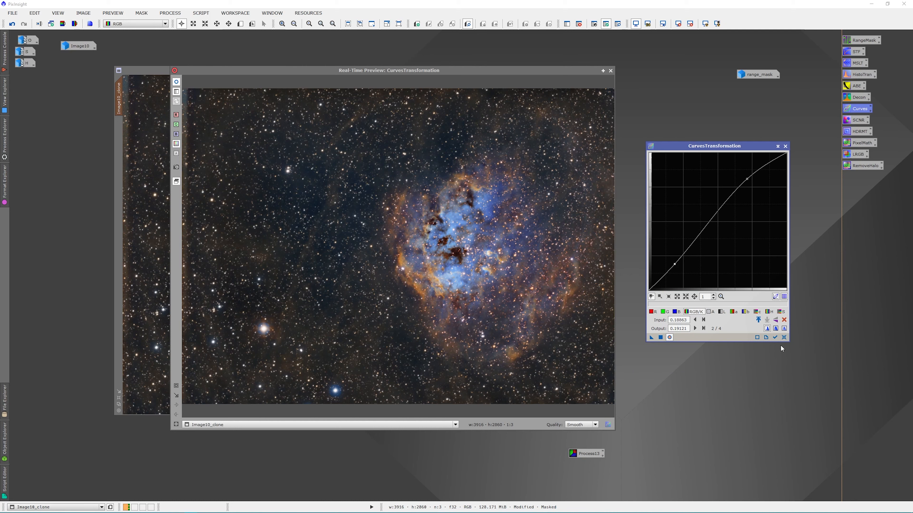
Invert the range mask and darken the background with a fresh RGB/K curve through about (0.297, 0.214), applying it to the clone
left_click(784, 338)
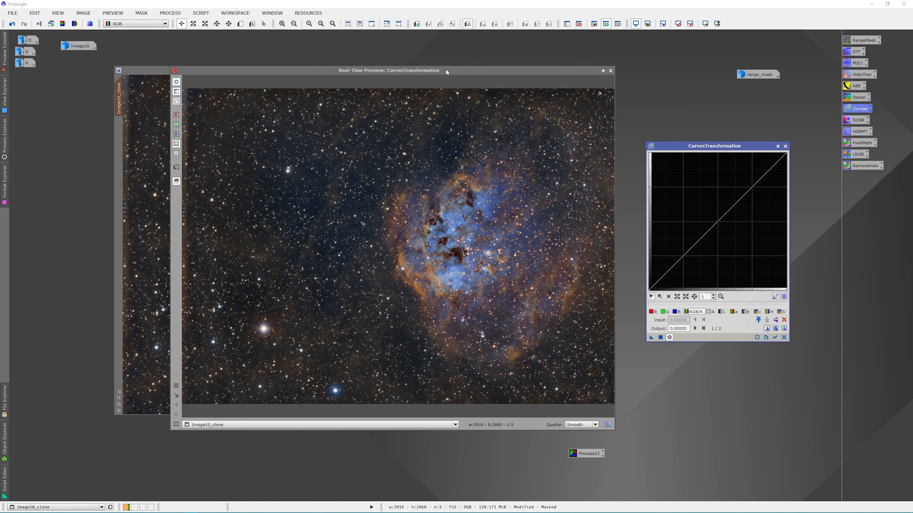
left_click(593, 25)
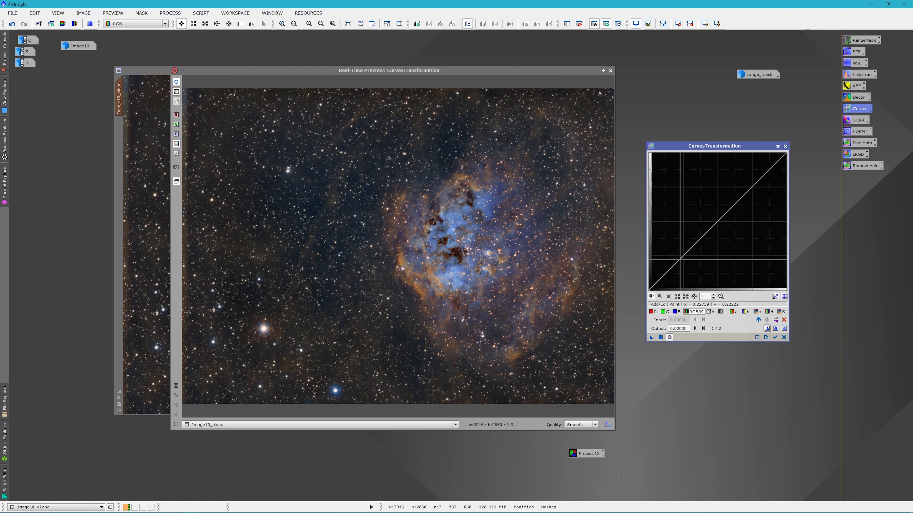
left_click(685, 260)
left_click_drag(685, 261, 689, 261)
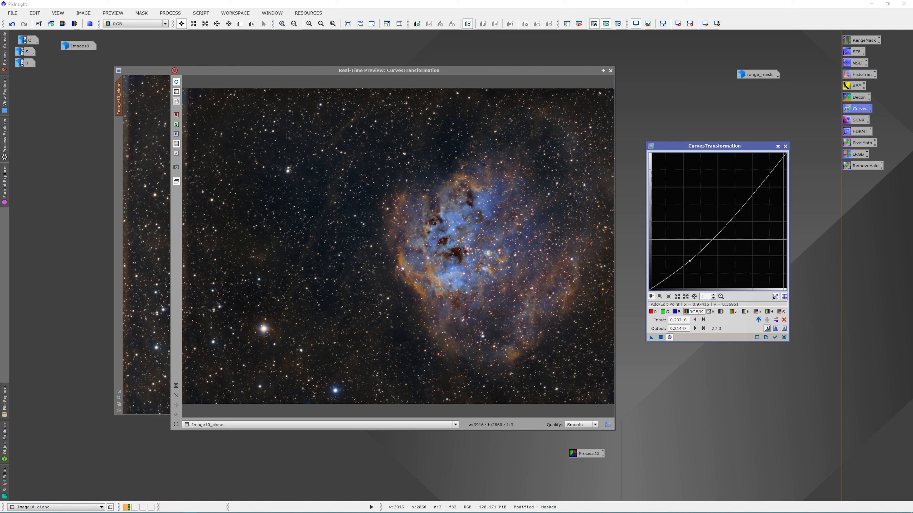
left_click(662, 338)
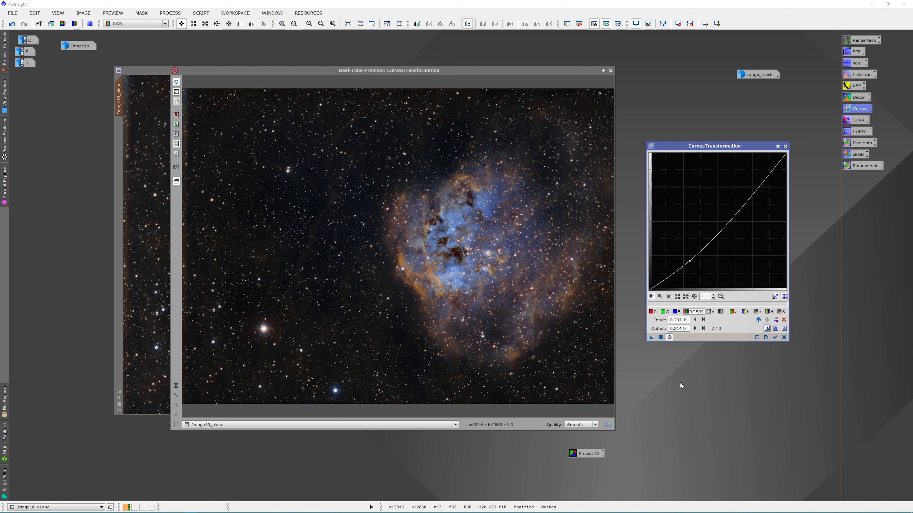
Reset the curves, darken the background slightly with an RGB/K point at about (0.233, 0.217), apply it to the clone and clear the curve
left_click(784, 338)
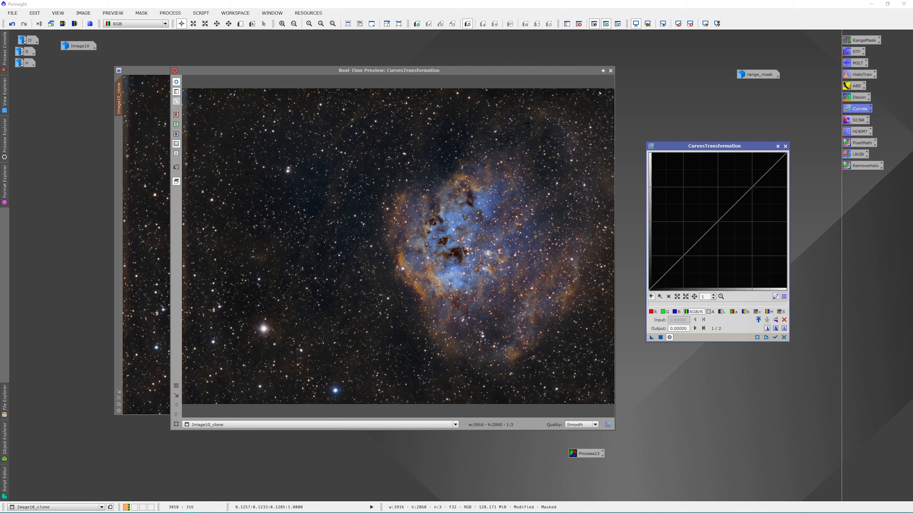
left_click(680, 259)
left_click_drag(681, 258, 680, 261)
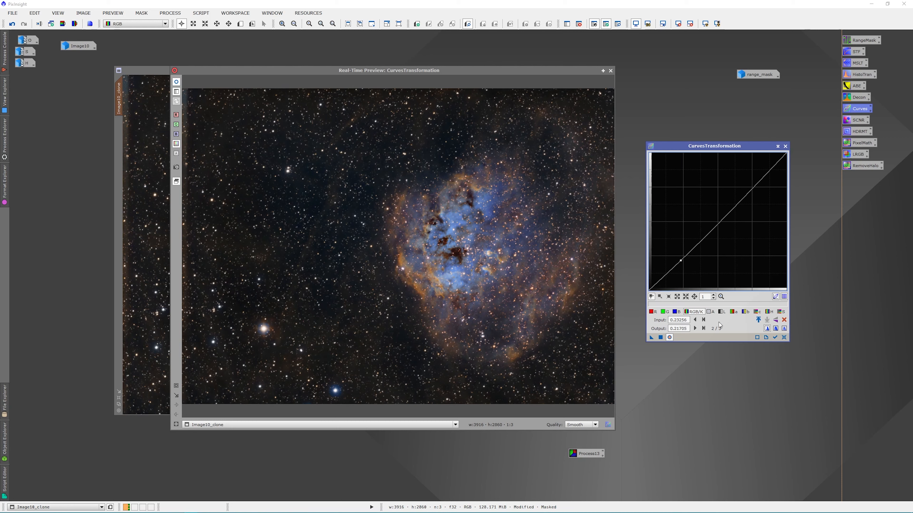
left_click(660, 337)
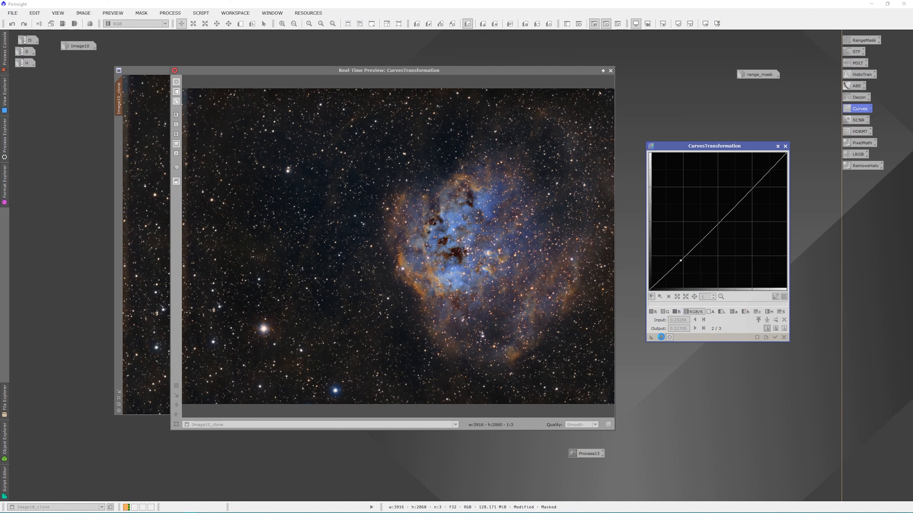
left_click(784, 320)
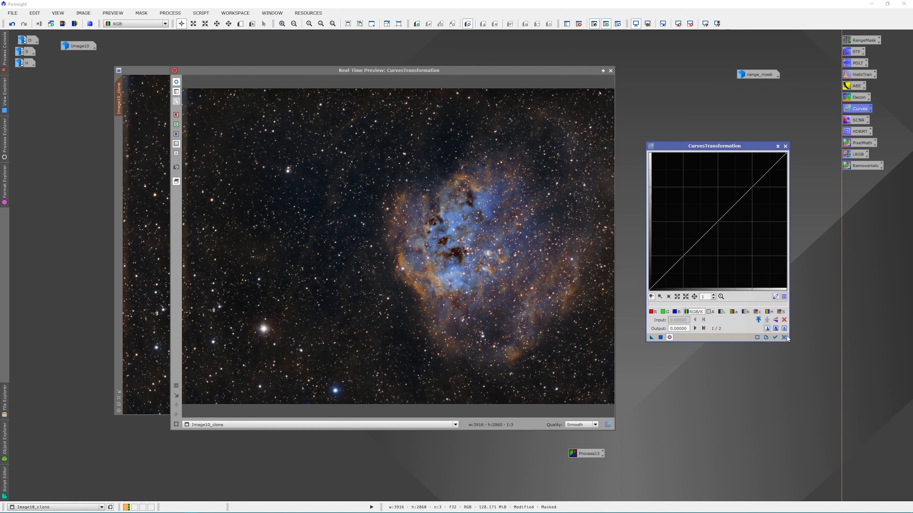
Close the real-time preview and CurvesTransformation, and remove the mask from the clone
left_click(611, 71)
left_click(785, 145)
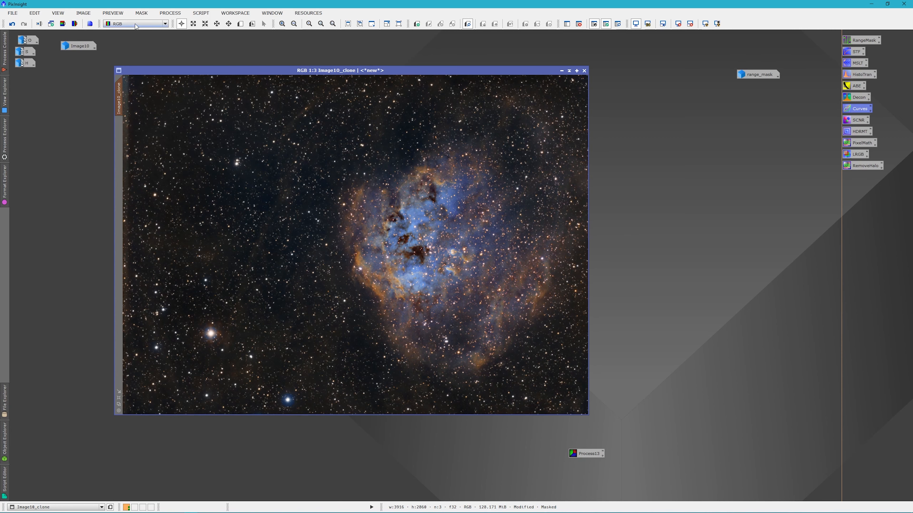
left_click(141, 13)
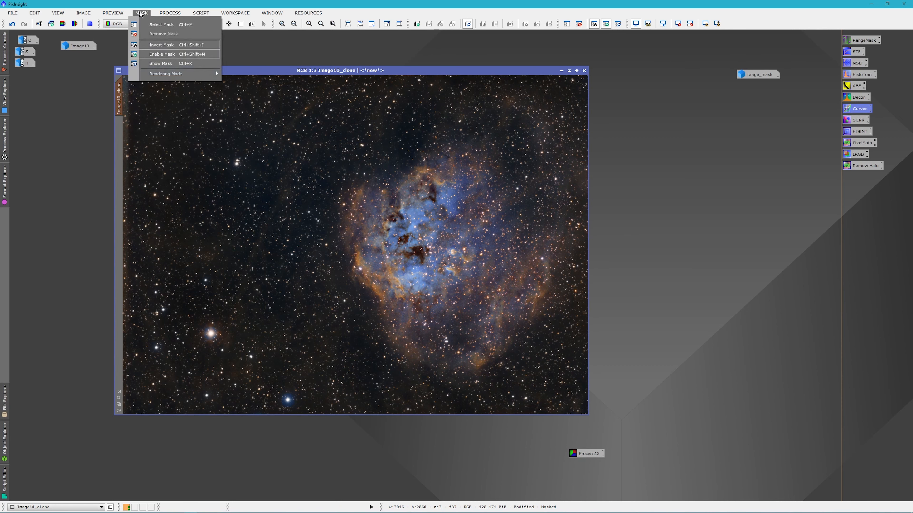
left_click(158, 34)
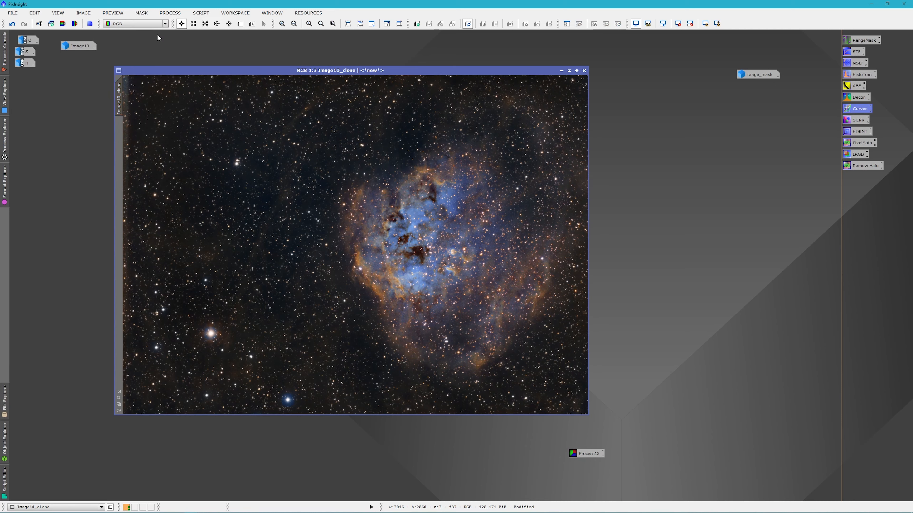
Crop the clone around the nebula to about 2454 × 2829 pixels with DynamicCrop, cutting off the star field beside it
left_click(4, 144)
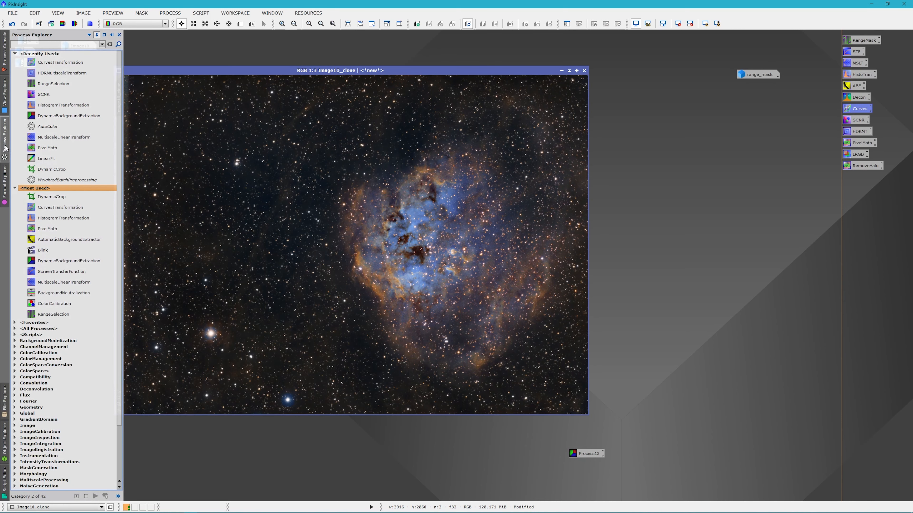
double_click(49, 196)
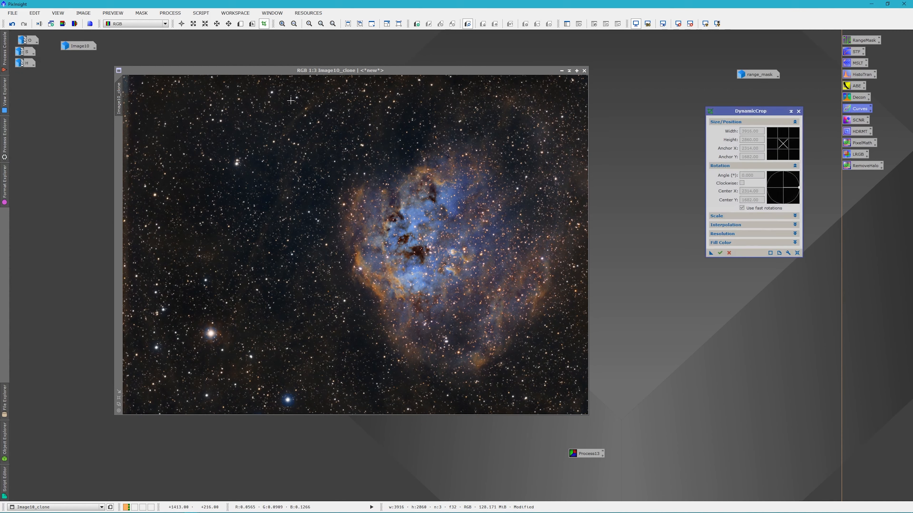
left_click_drag(296, 77, 587, 413)
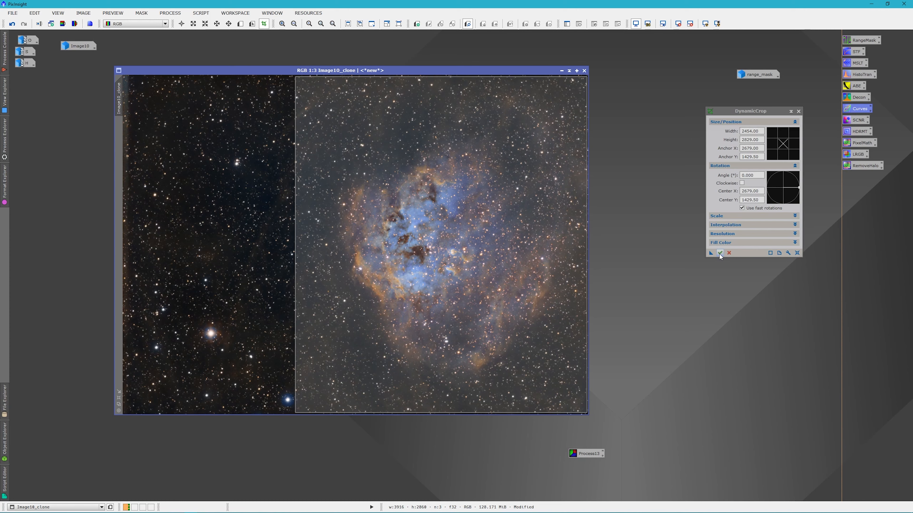
left_click(720, 253)
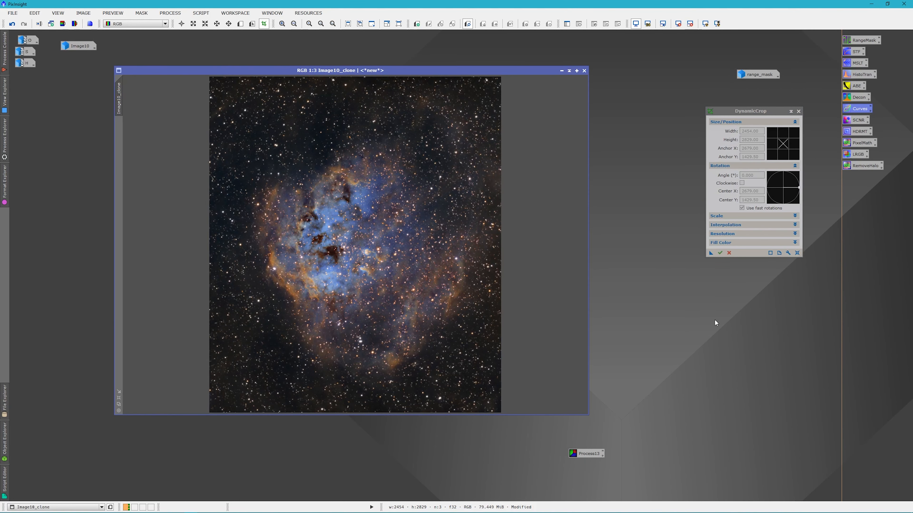
left_click(798, 112)
Examine the nebula's core and dark structures in the cropped clone at up to 1:1 magnification
left_click_drag(449, 71, 522, 68)
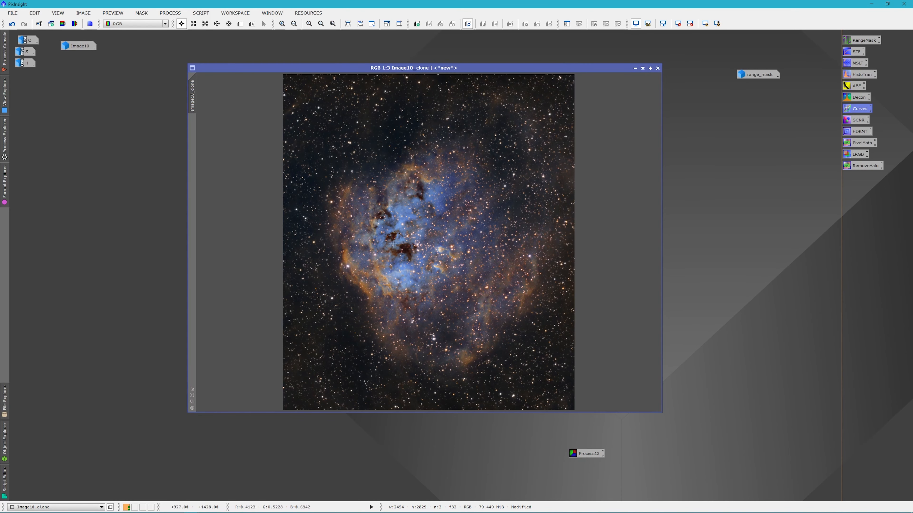
scroll(396, 245, "down", 1)
scroll(395, 245, "up", 2)
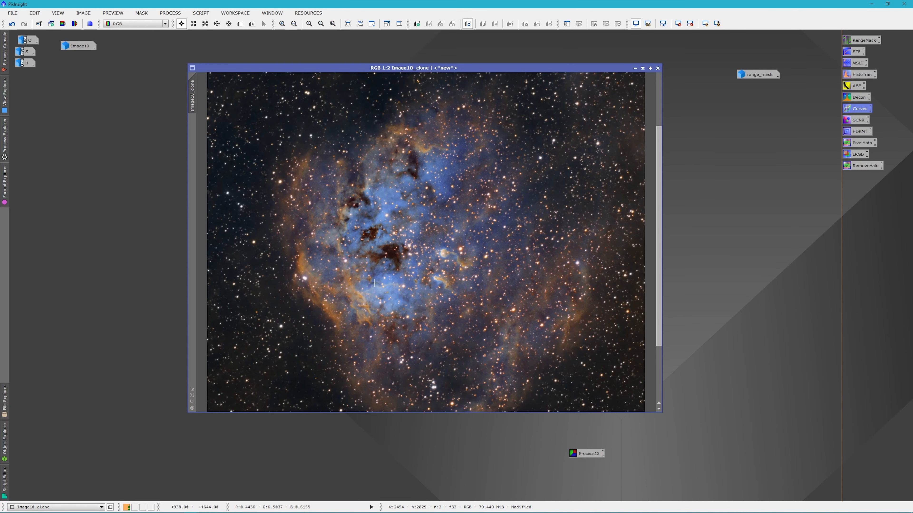
scroll(342, 316, "up", 1)
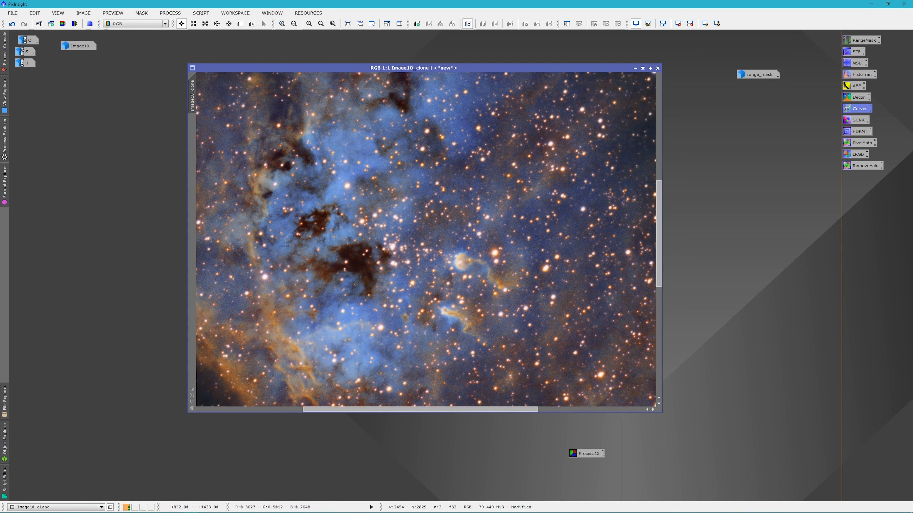
scroll(281, 295, "down", 1)
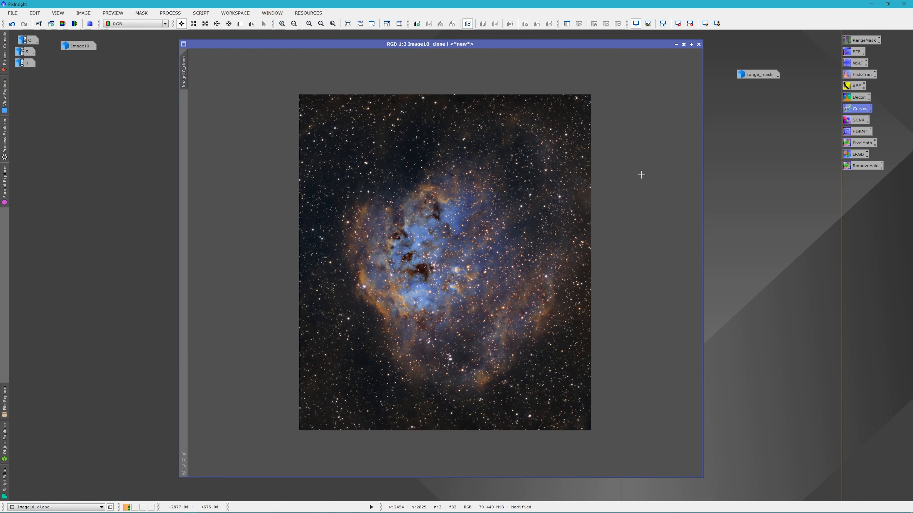